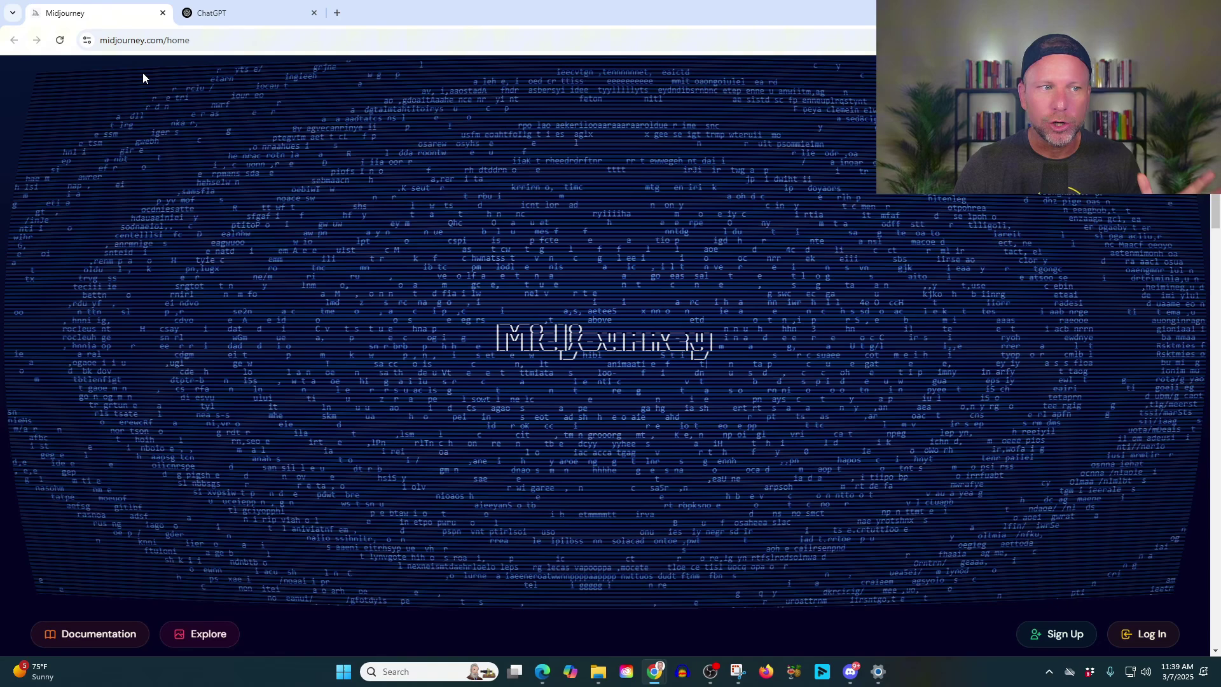
Dismiss the Midjourney sign-up dialog and open the Midjourney server on its newbies-18 channel
{"action": "left_click", "coordinate": [1057, 634]}
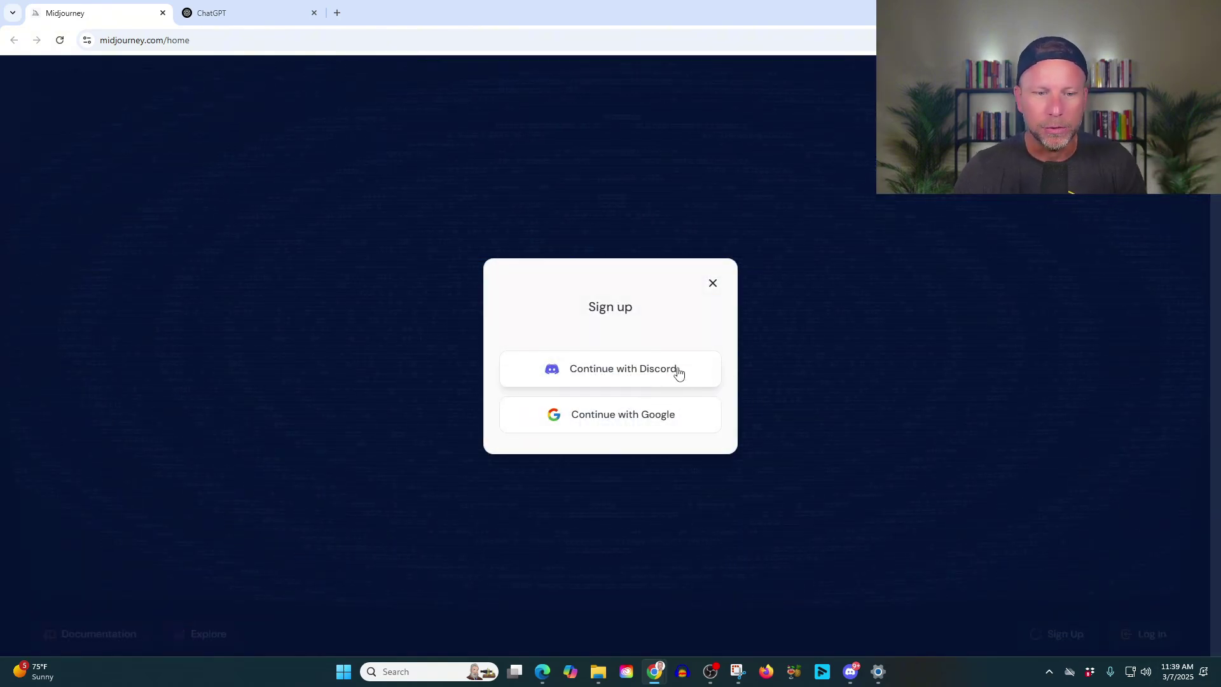
{"action": "left_click", "coordinate": [1000, 480]}
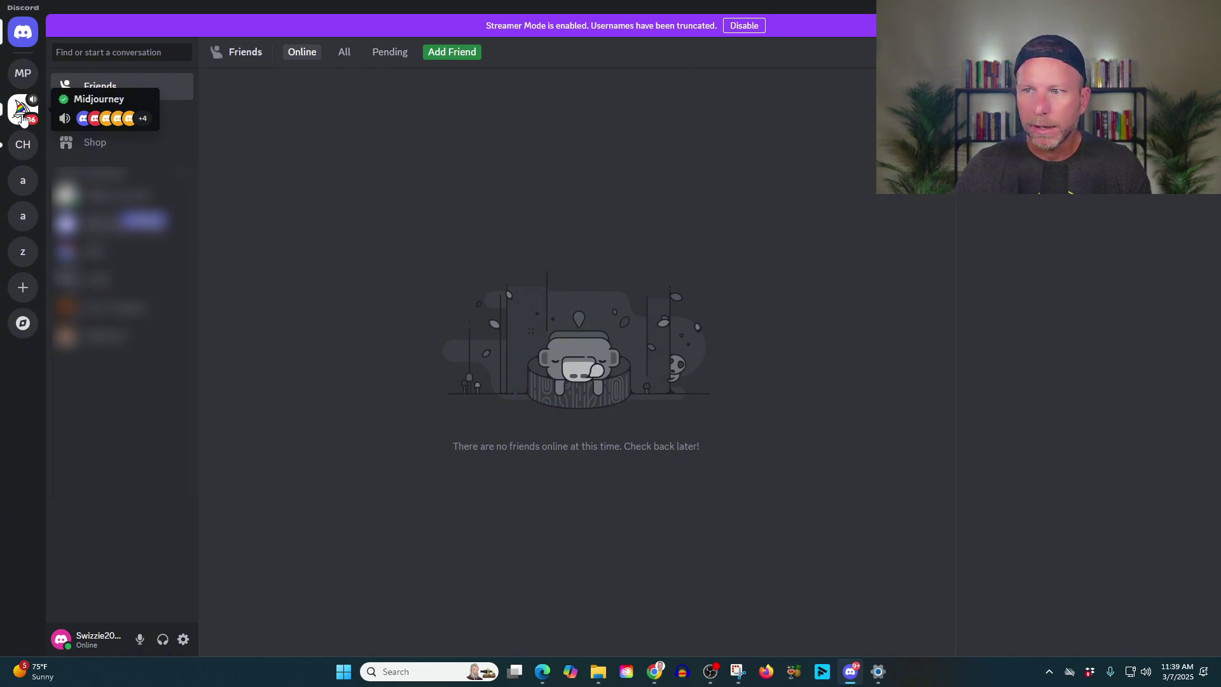
{"action": "left_click", "coordinate": [23, 119]}
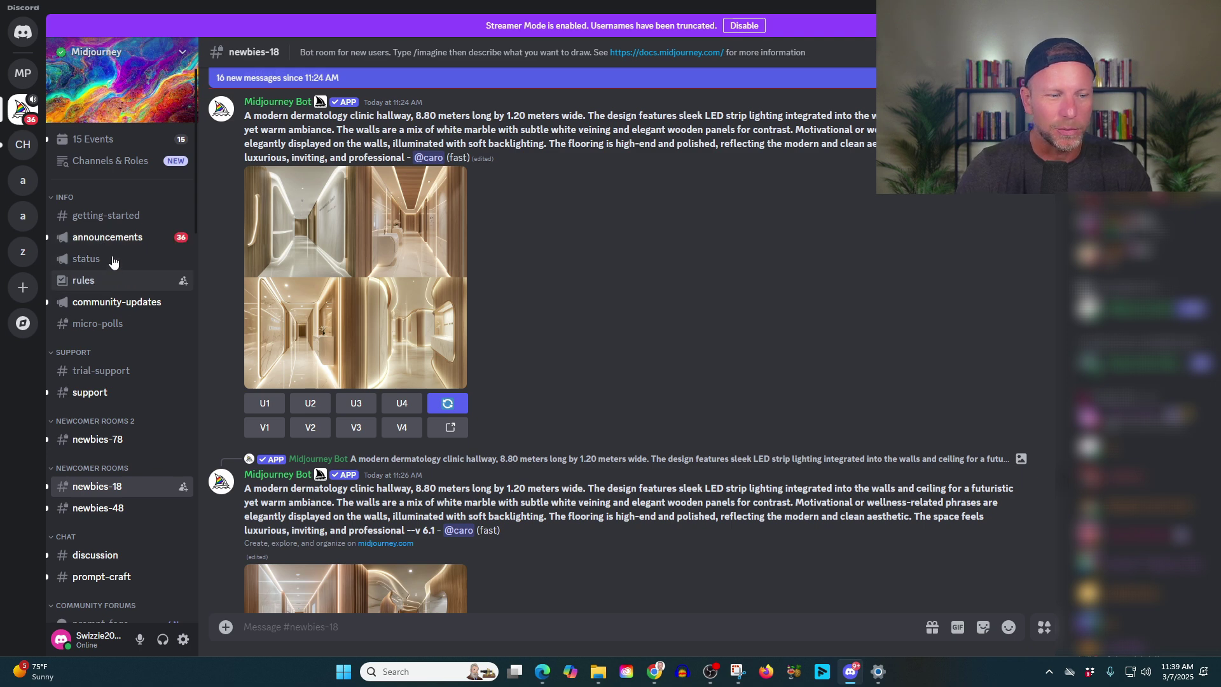
{"action": "mouse_move", "coordinate": [178, 440]}
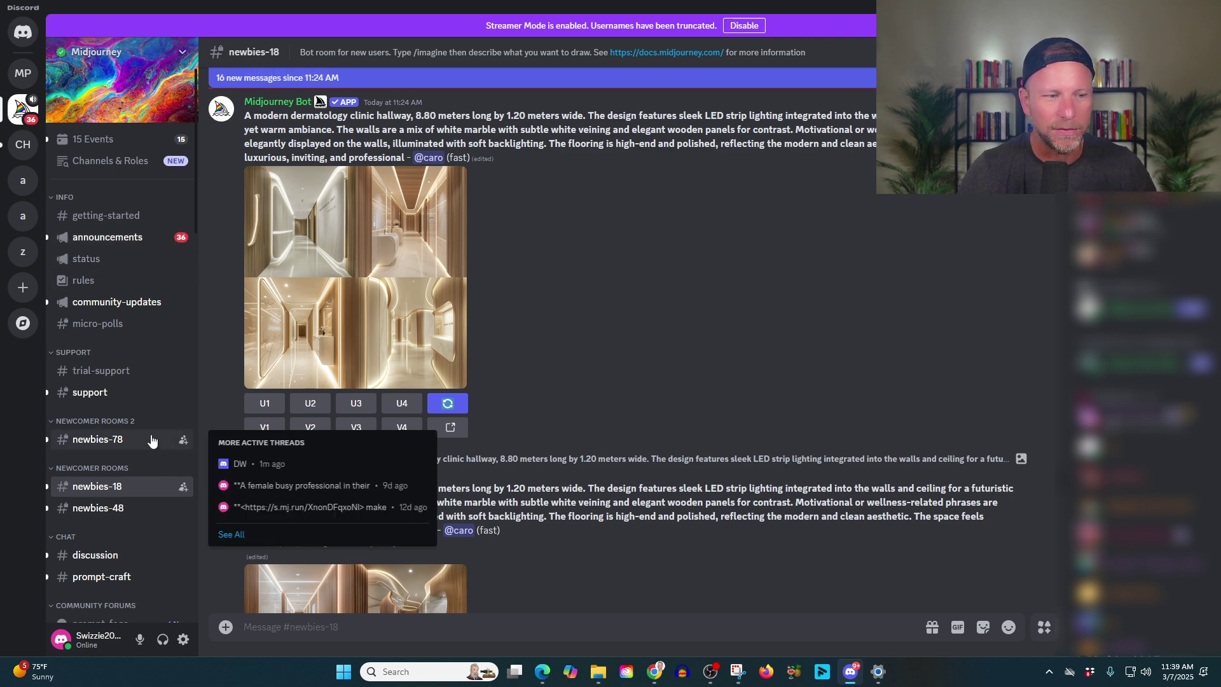
Switch to the newbies-78 channel and browse other users' prompts
{"action": "left_click", "coordinate": [104, 441]}
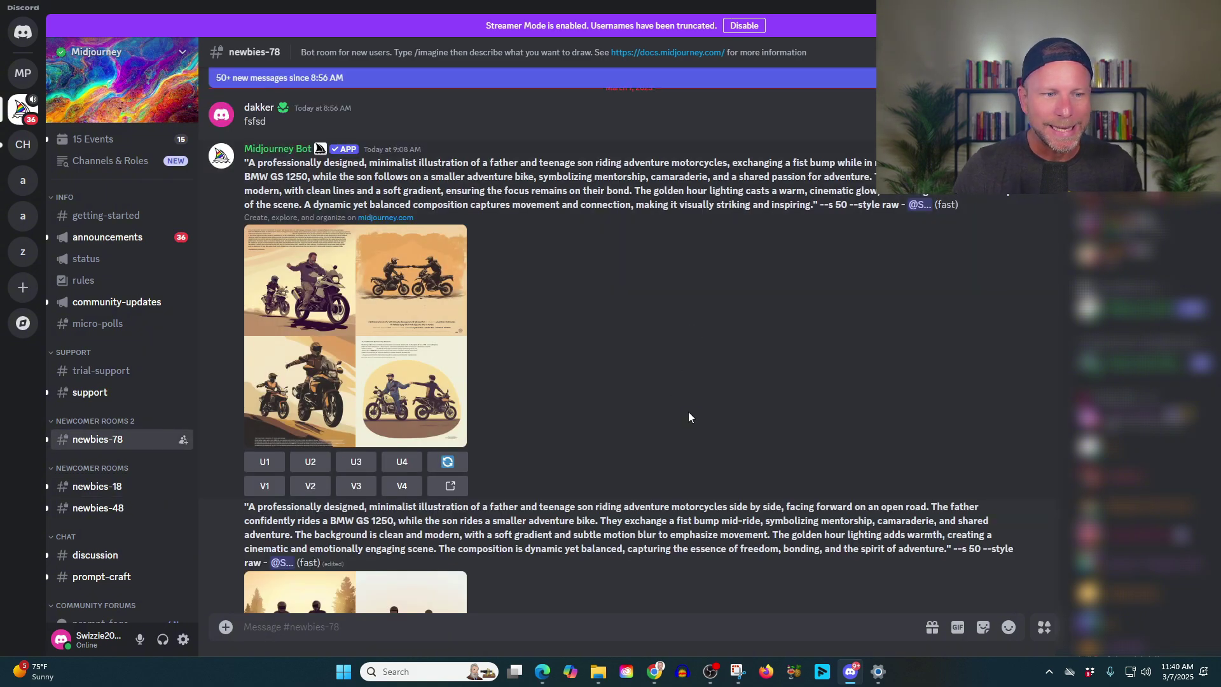
{"action": "scroll", "coordinate": [684, 415], "scroll_direction": "down", "scroll_amount": 15}
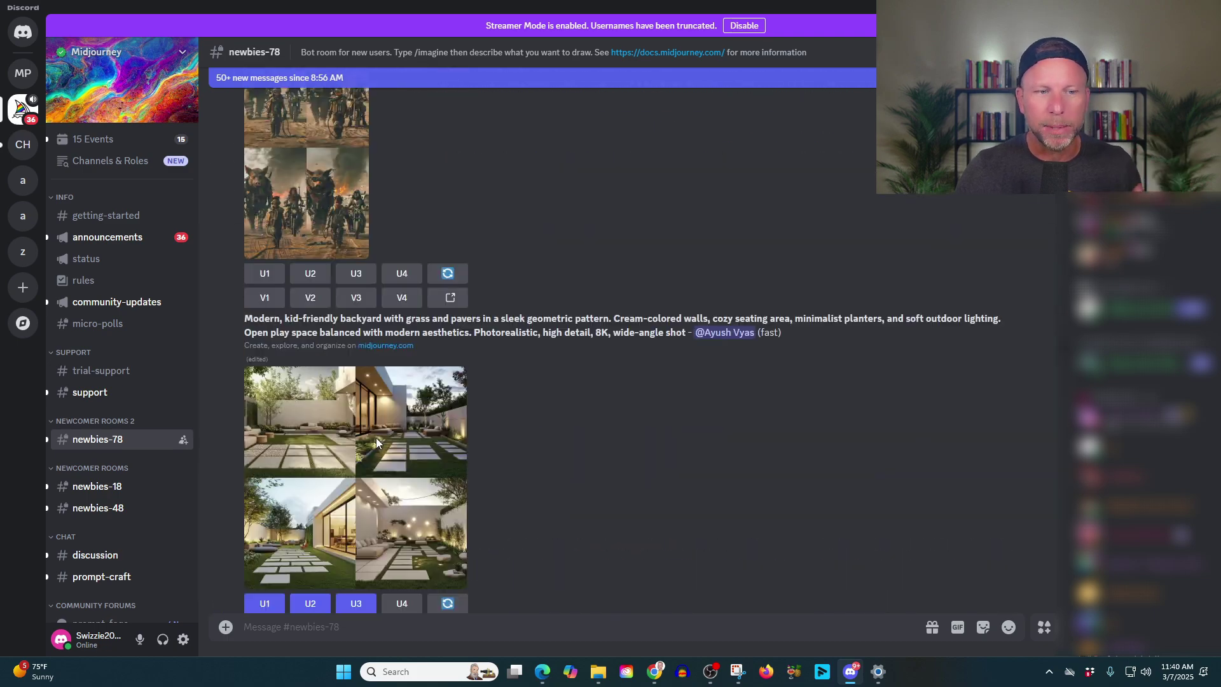
{"action": "scroll", "coordinate": [382, 436], "scroll_direction": "down", "scroll_amount": 10}
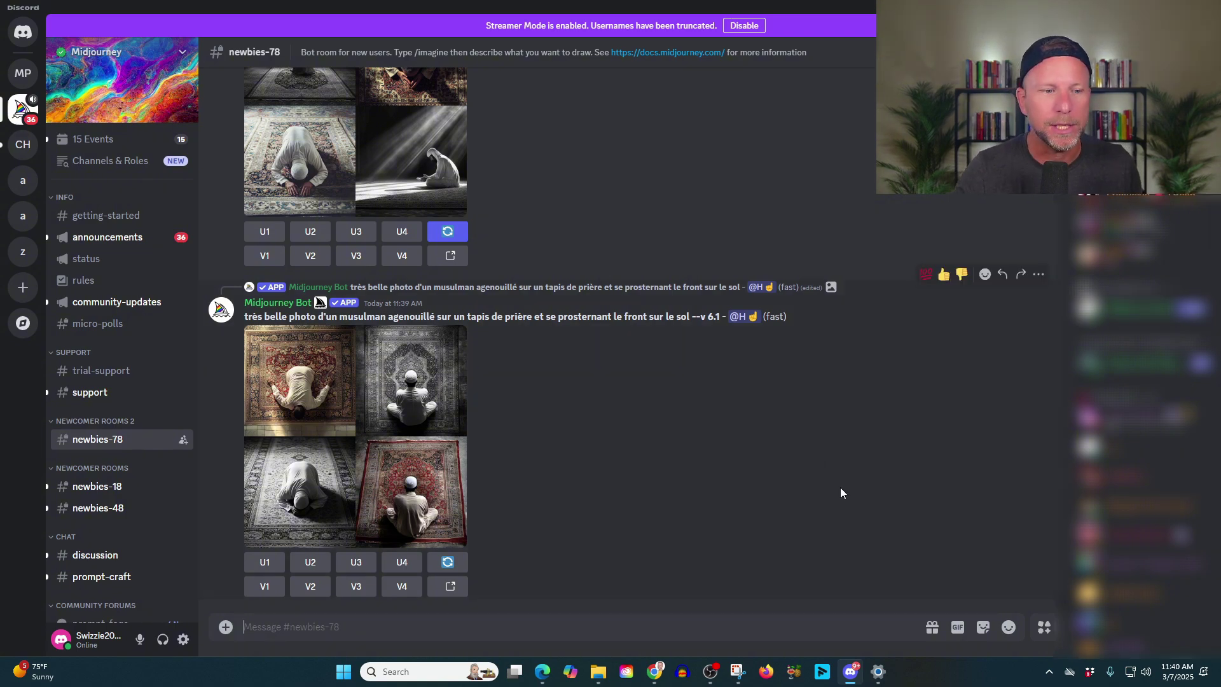
{"action": "scroll", "coordinate": [841, 490], "scroll_direction": "up", "scroll_amount": 5}
{"action": "scroll", "coordinate": [822, 494], "scroll_direction": "up", "scroll_amount": 3}
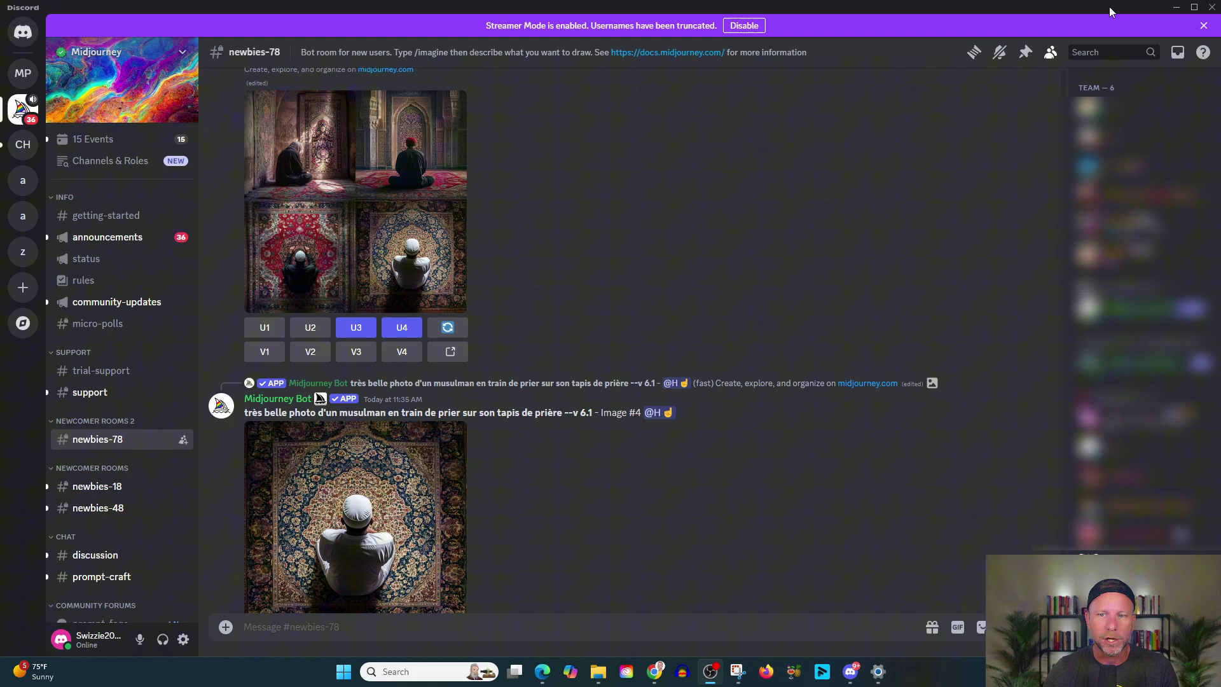
View the Mortal Kombat battle-arena grid full size, then restore Discord to a smaller window
{"action": "left_click_drag", "start_coordinate": [1110, 6], "coordinate": [1043, 1]}
{"action": "scroll", "coordinate": [535, 379], "scroll_direction": "up", "scroll_amount": 10}
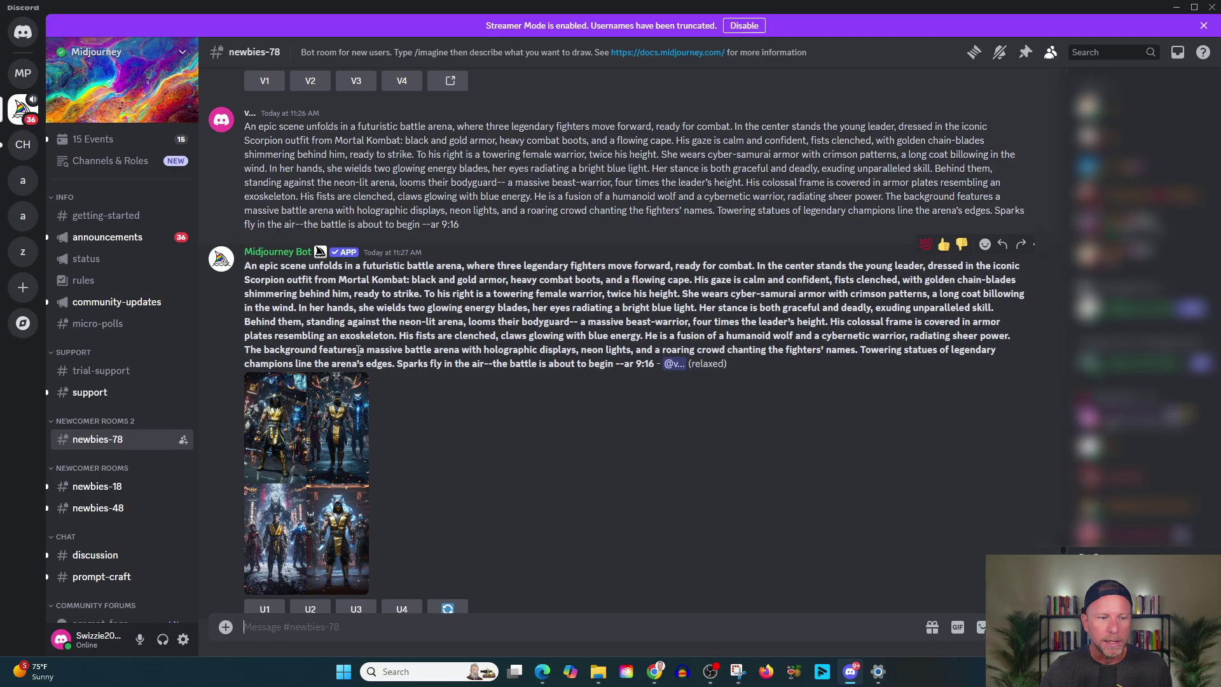
{"action": "left_click", "coordinate": [325, 418]}
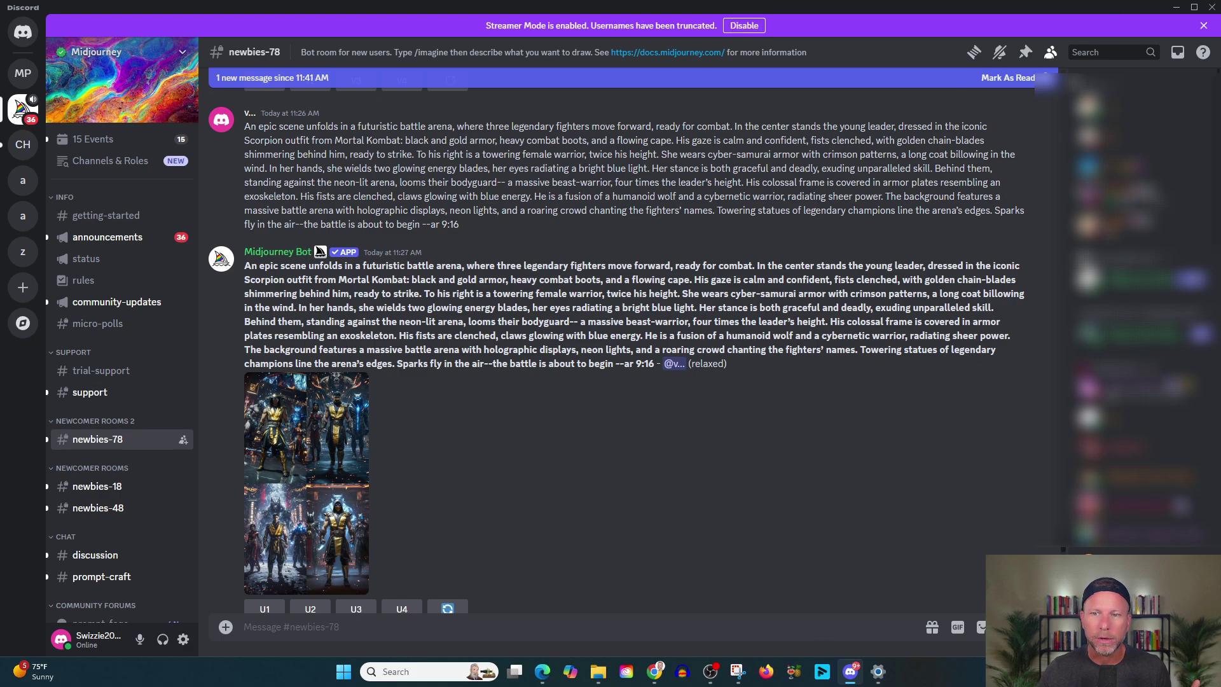
{"action": "left_click", "coordinate": [1194, 7]}
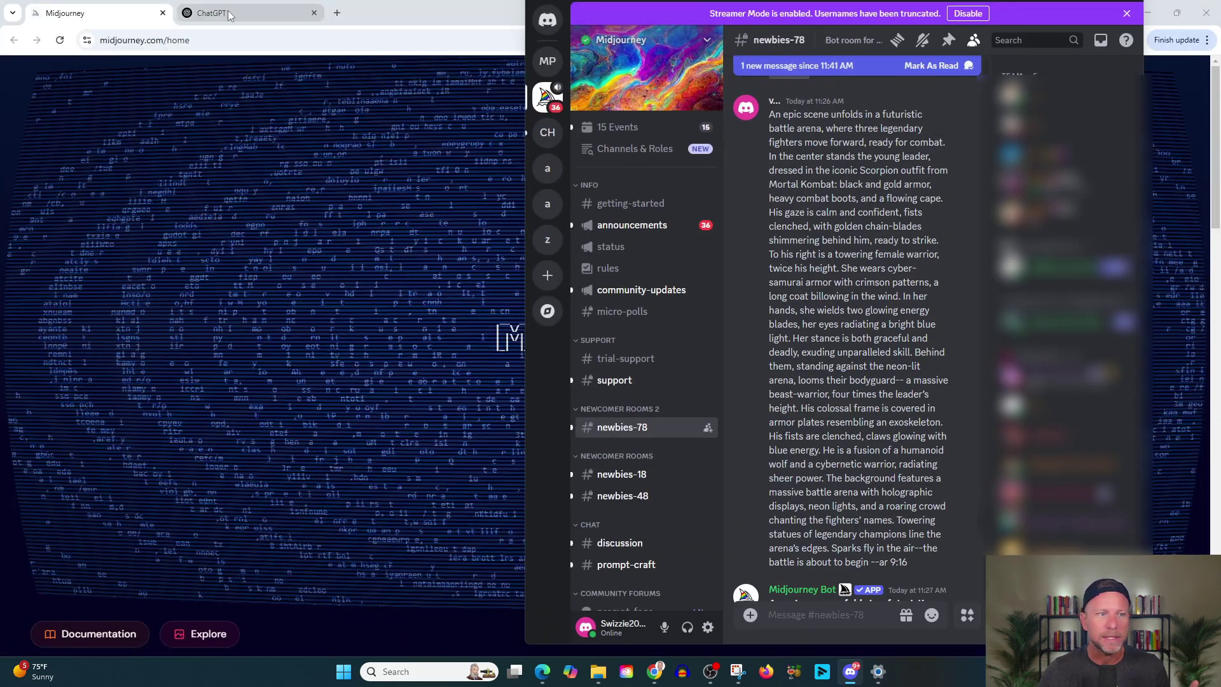
In ChatGPT's Explore GPTs, search 'midjourney' and open the MJ Prompt Generator (V6) GPT
{"action": "left_click", "coordinate": [210, 13]}
{"action": "left_click", "coordinate": [54, 299]}
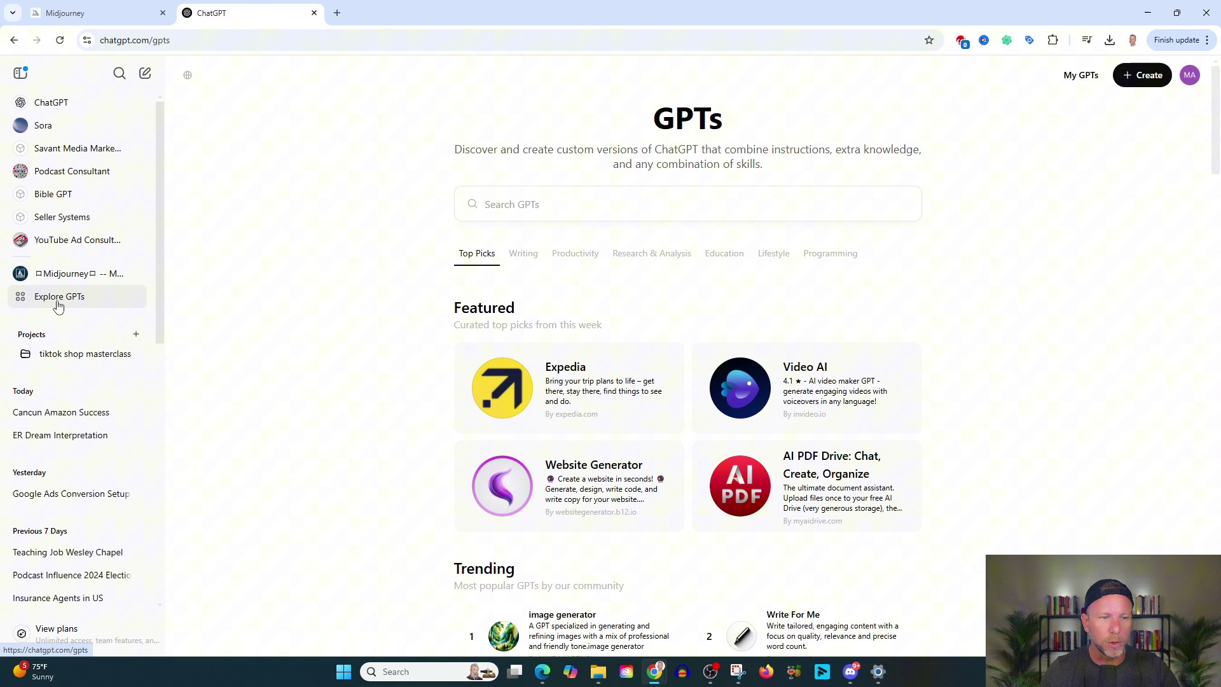
{"action": "left_click", "coordinate": [519, 199]}
{"action": "type", "text": "midjourney"}
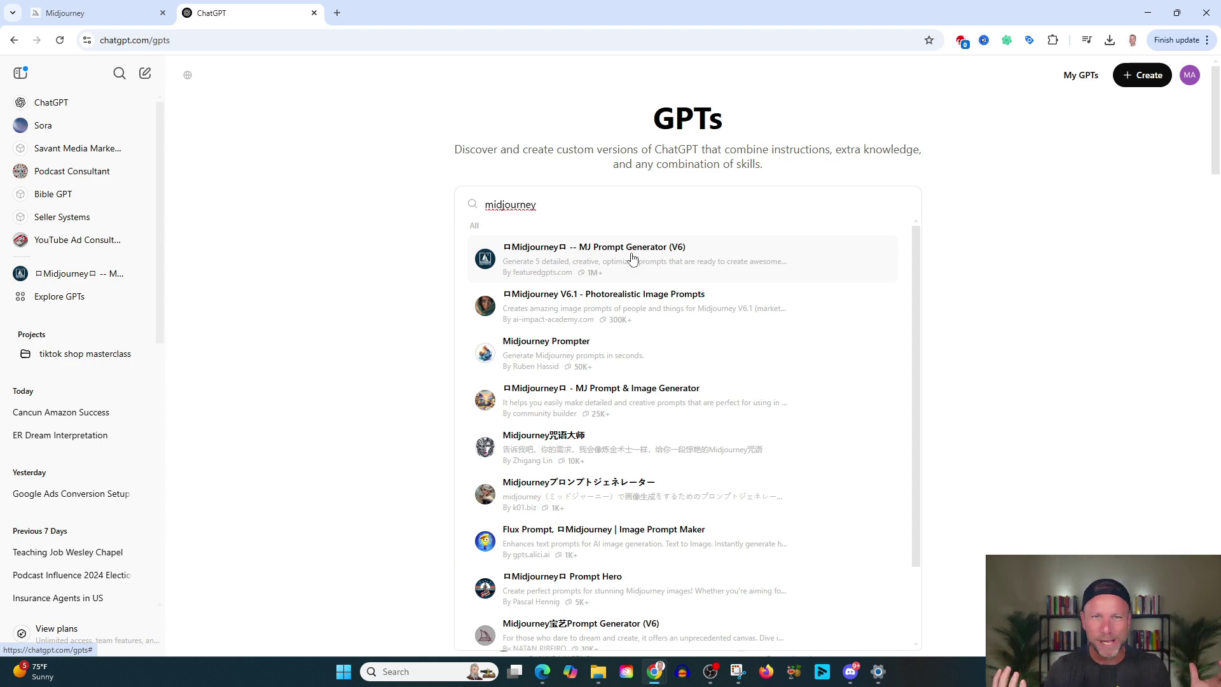
{"action": "left_click", "coordinate": [78, 273]}
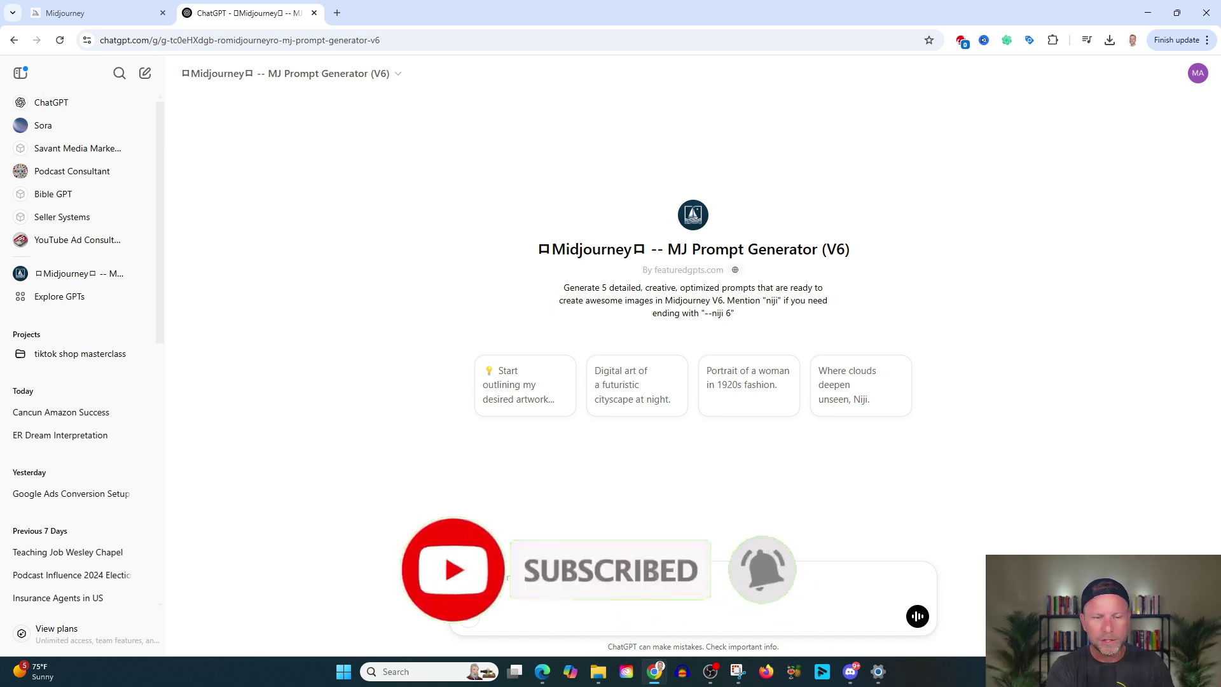
Send the bitcoin and crypto networking-event image request, allow the GPT's external call, and close the rating popup
{"action": "key", "text": "ctrl+v"}
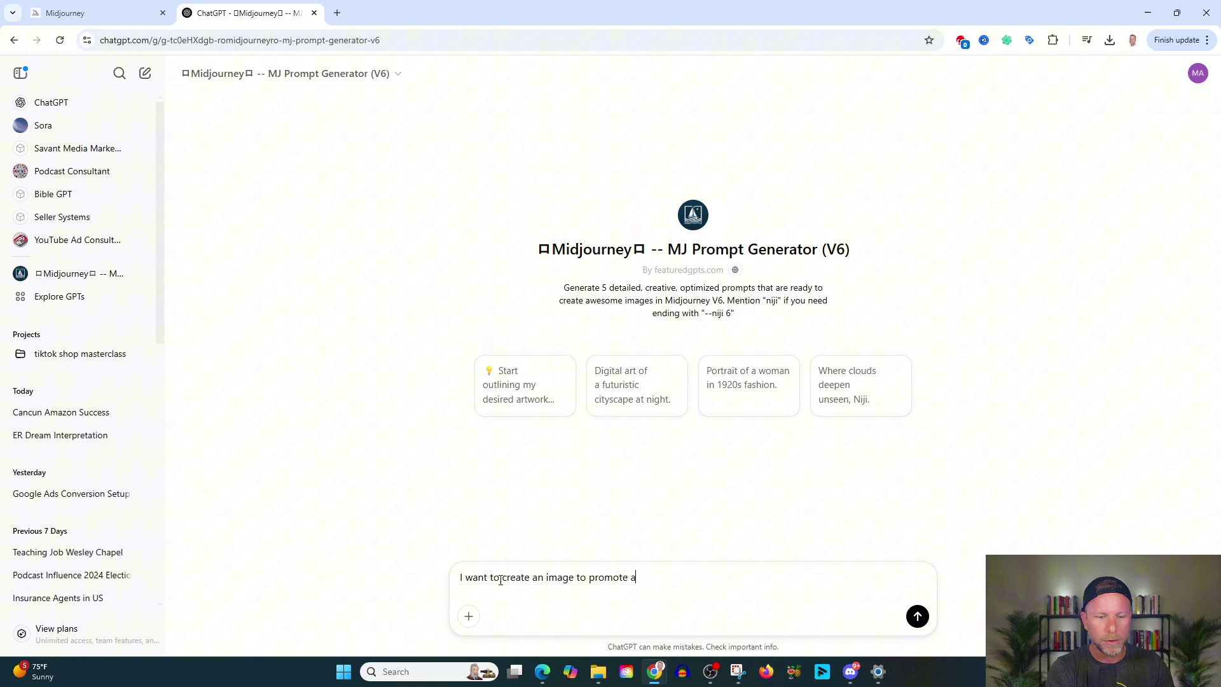
{"action": "type", "text": "ing event for bitcoin prof"}
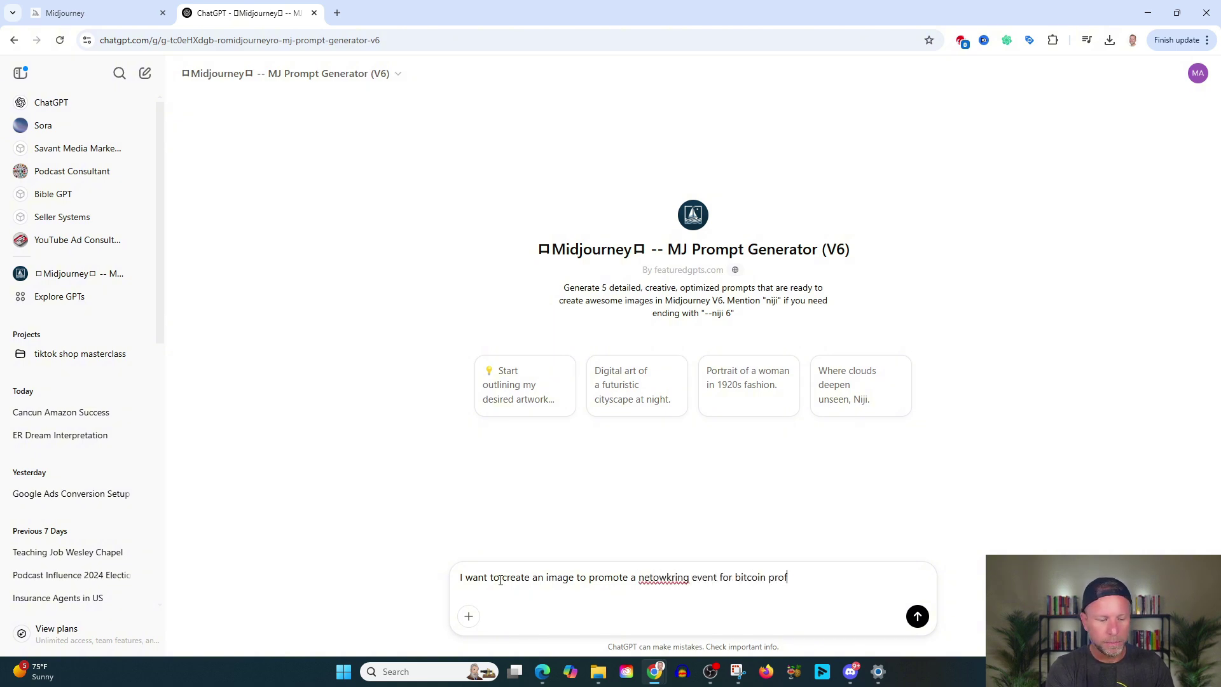
{"action": "type", "text": "ssional"}
{"action": "key", "text": "Return"}
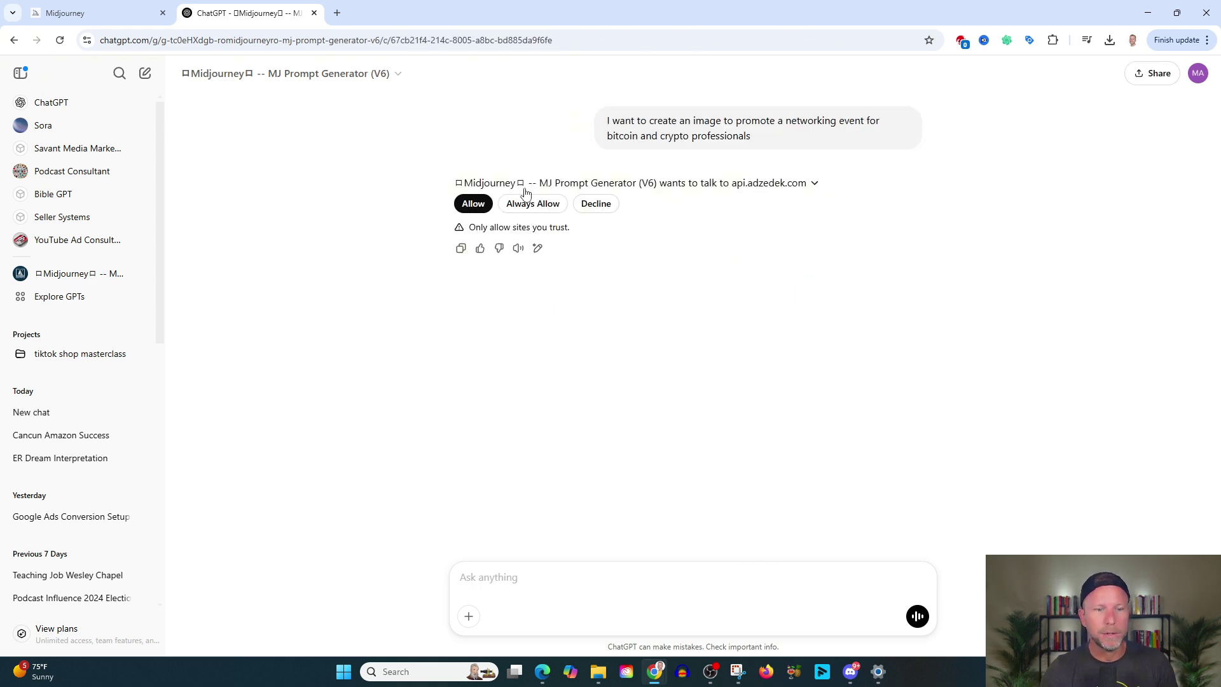
{"action": "left_click", "coordinate": [474, 204]}
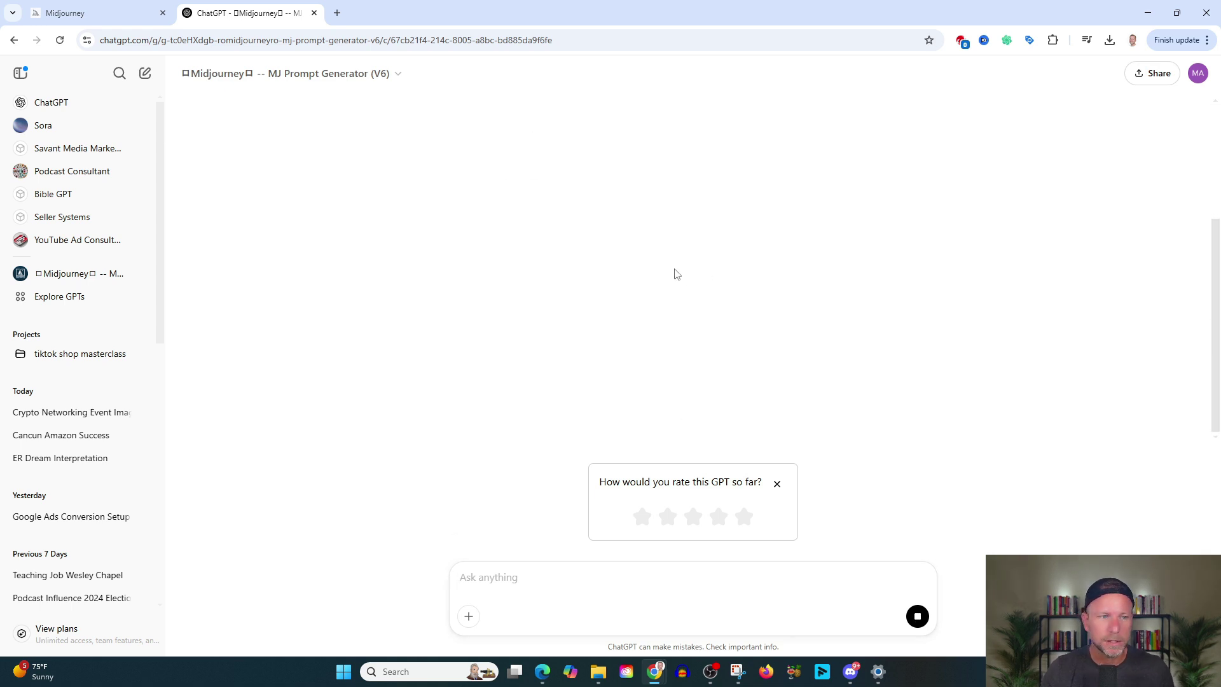
{"action": "left_click", "coordinate": [787, 489]}
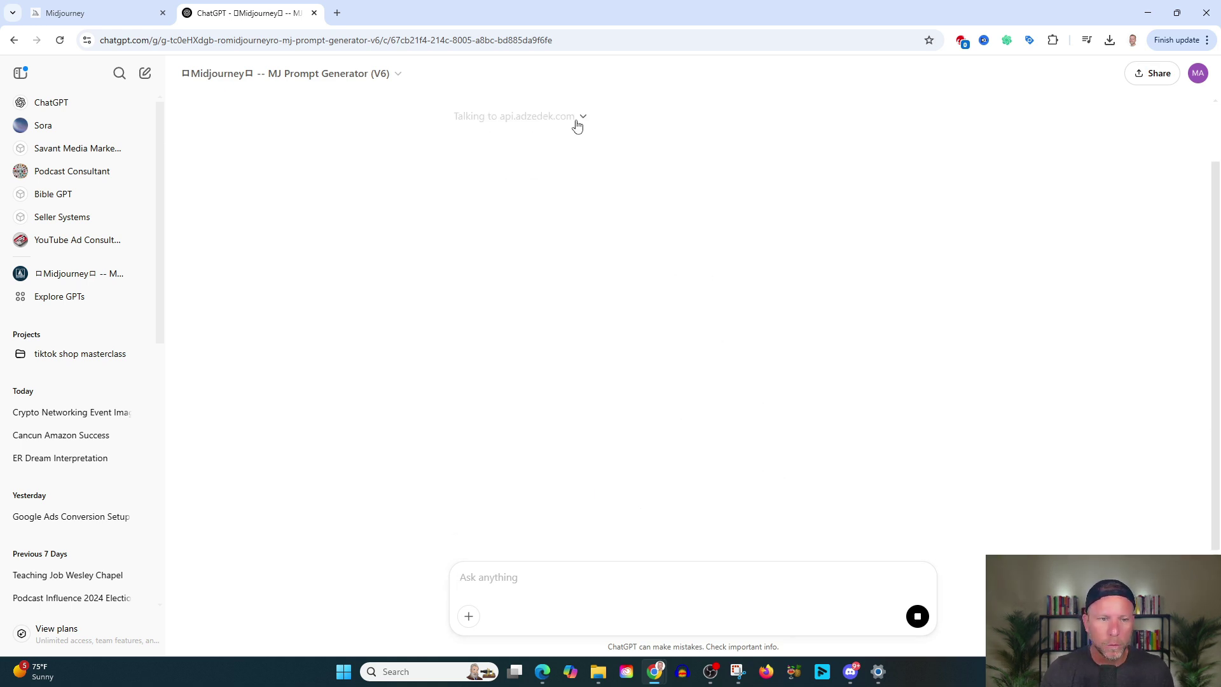
{"action": "left_click", "coordinate": [102, 18]}
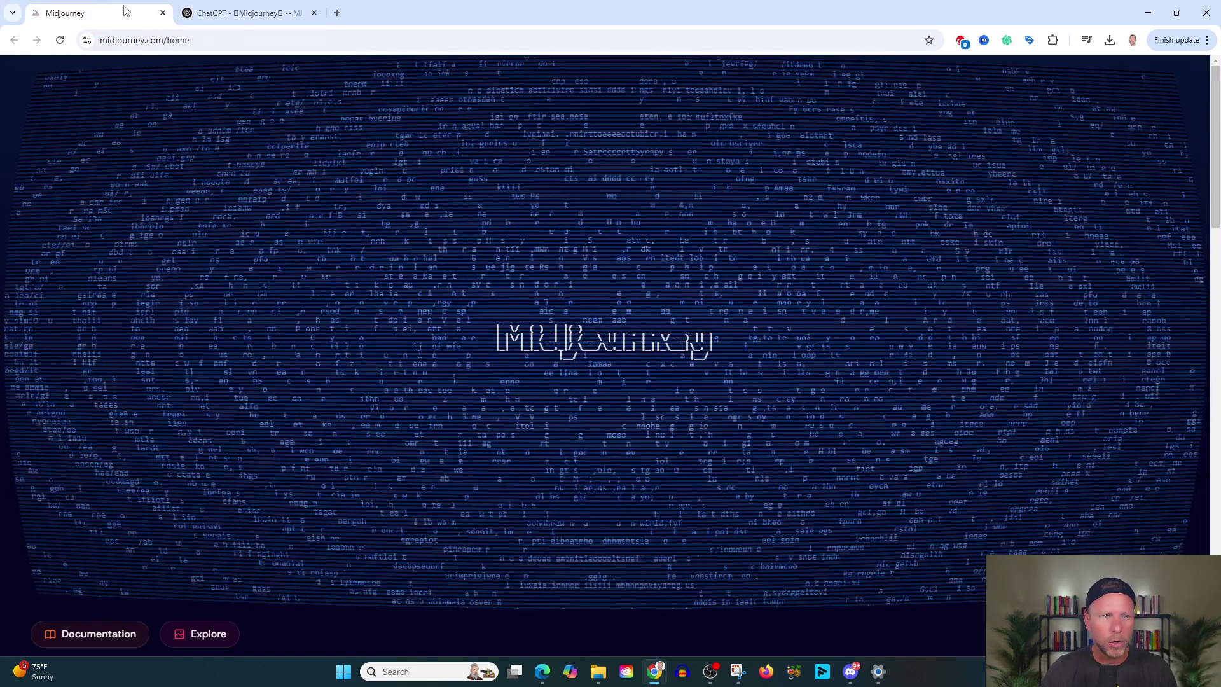
Maximise Discord and start an /imagine command in the newbies-78 message box
{"action": "left_click", "coordinate": [245, 13]}
{"action": "left_click", "coordinate": [850, 671]}
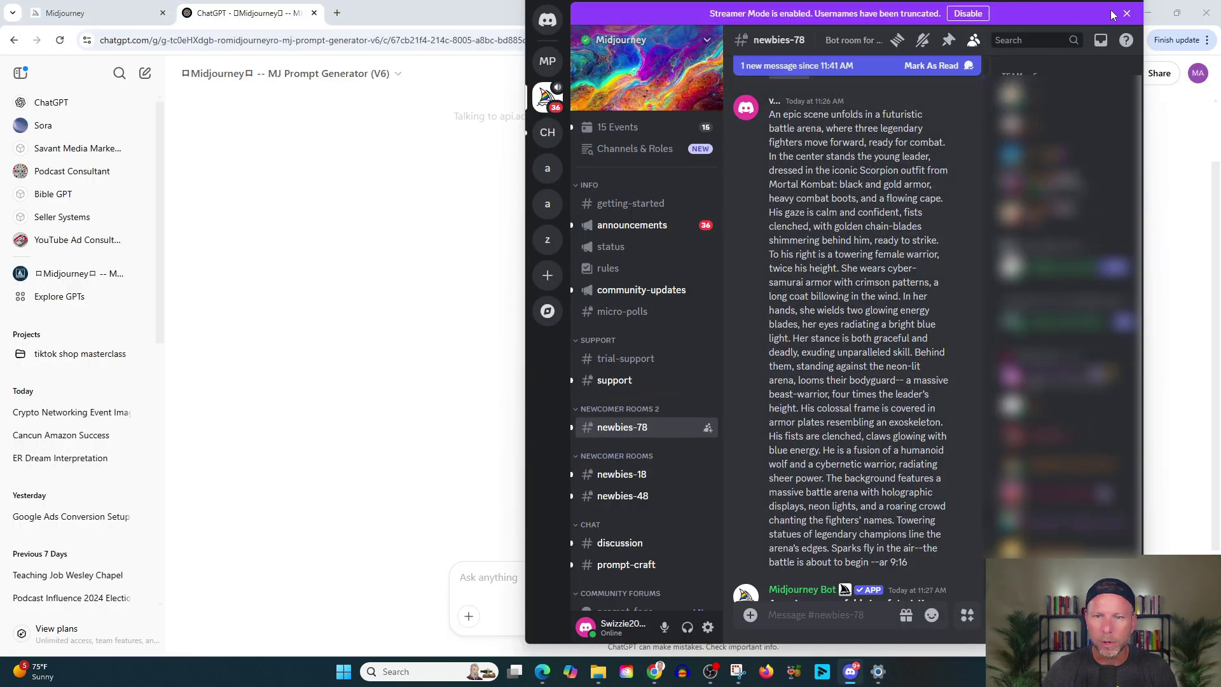
{"action": "double_click", "coordinate": [1049, 23]}
{"action": "scroll", "coordinate": [474, 521], "scroll_direction": "down", "scroll_amount": 4}
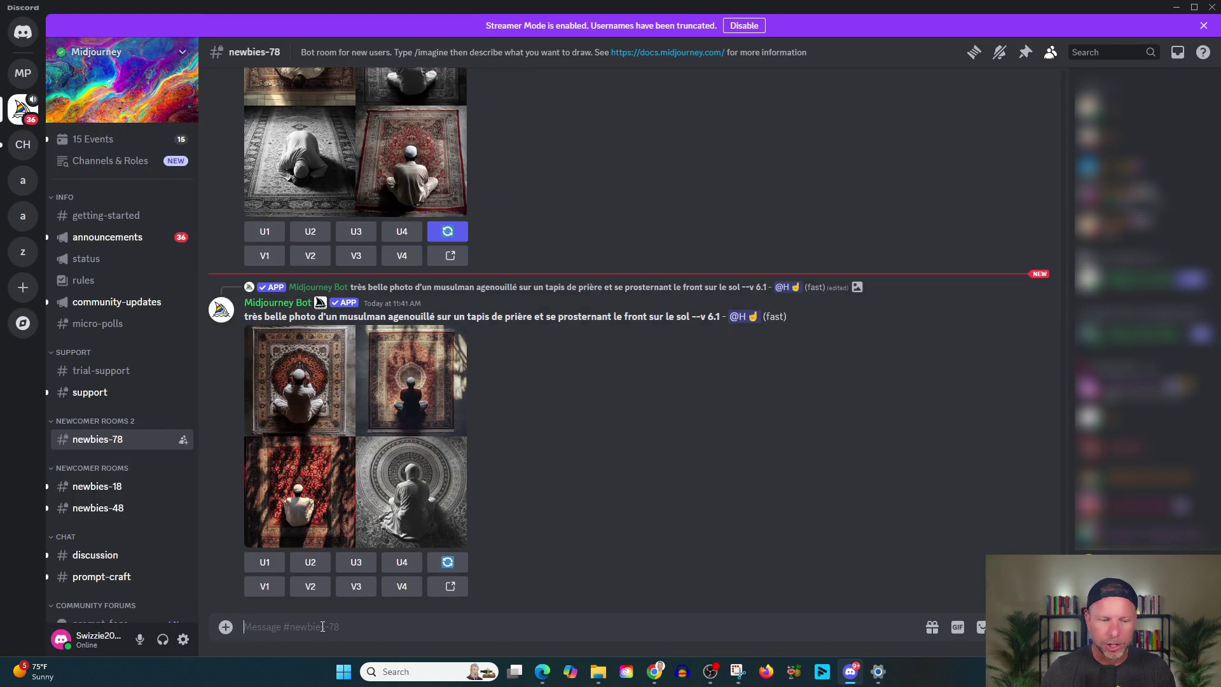
{"action": "type", "text": "/"}
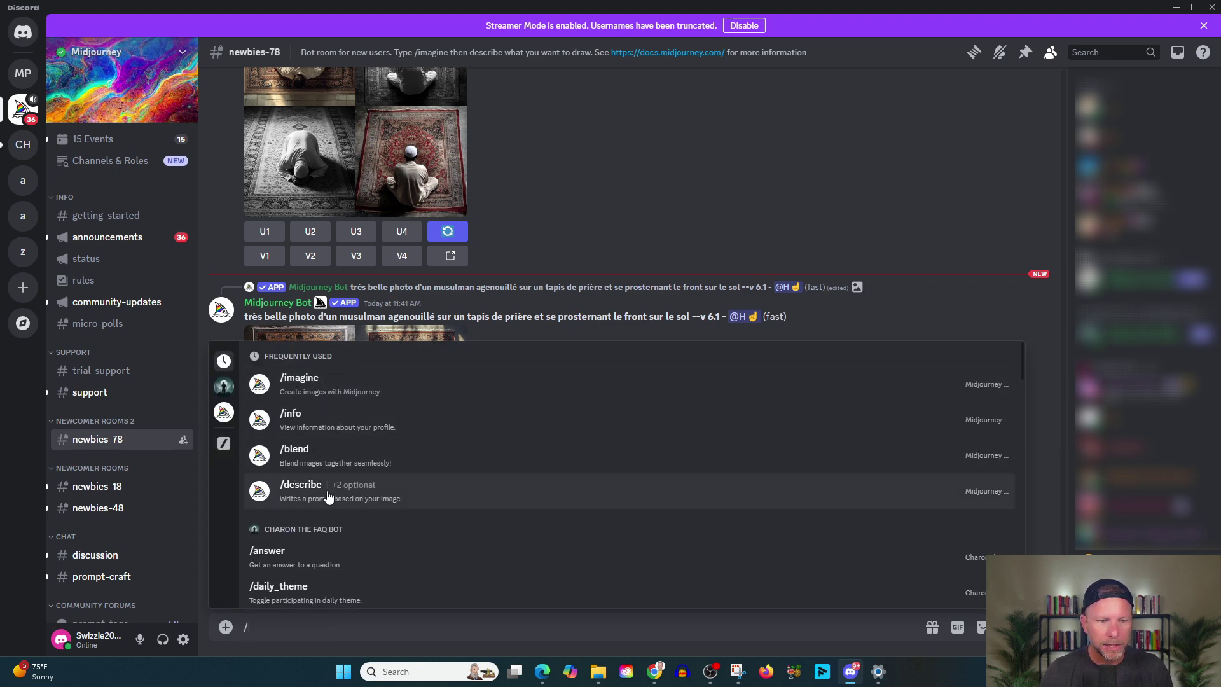
{"action": "scroll", "coordinate": [331, 486], "scroll_direction": "down", "scroll_amount": 6}
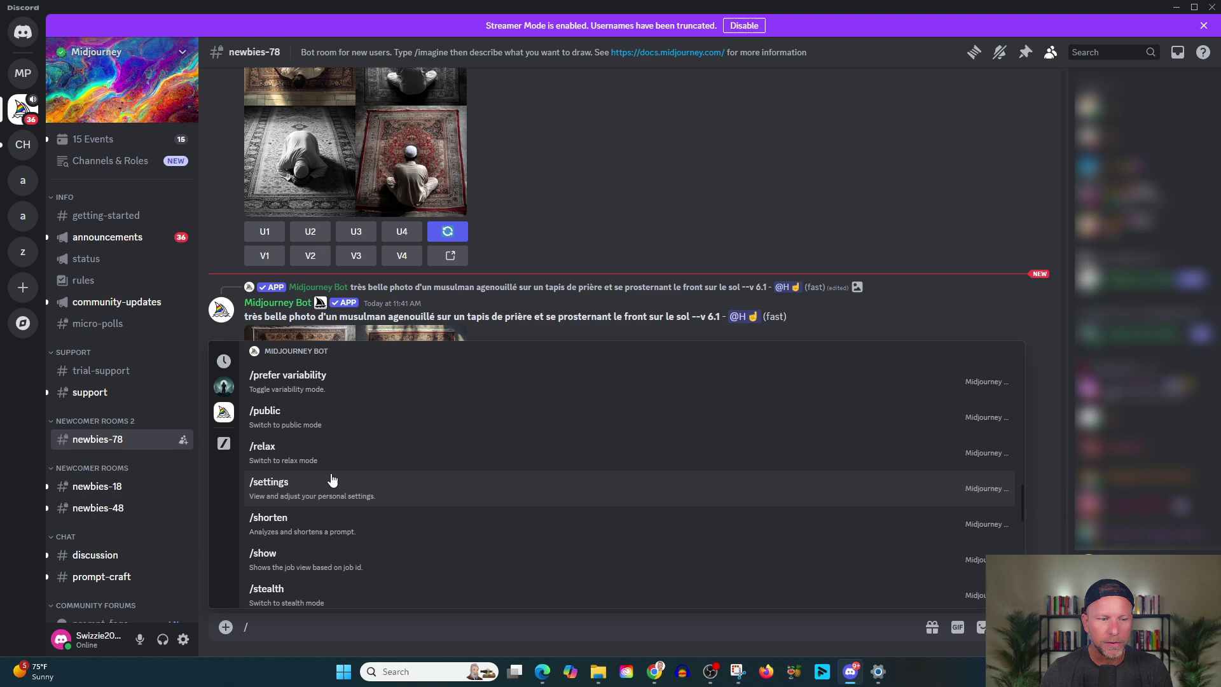
{"action": "scroll", "coordinate": [392, 509], "scroll_direction": "up", "scroll_amount": 6}
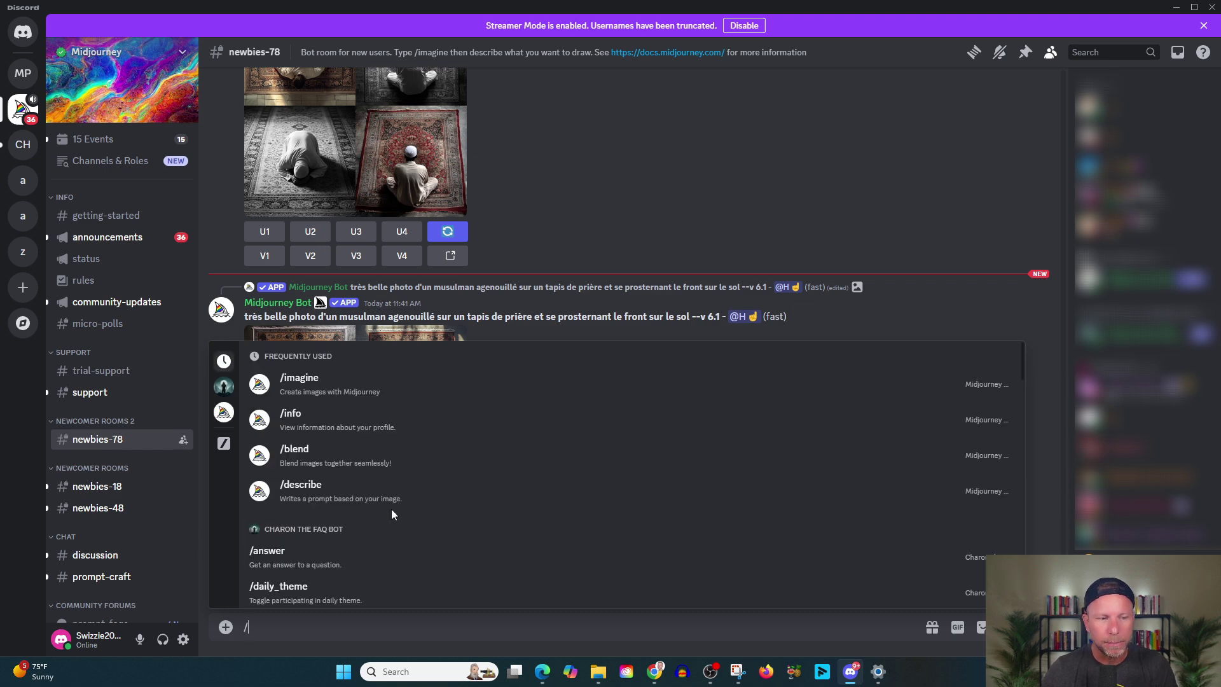
{"action": "left_click", "coordinate": [425, 388]}
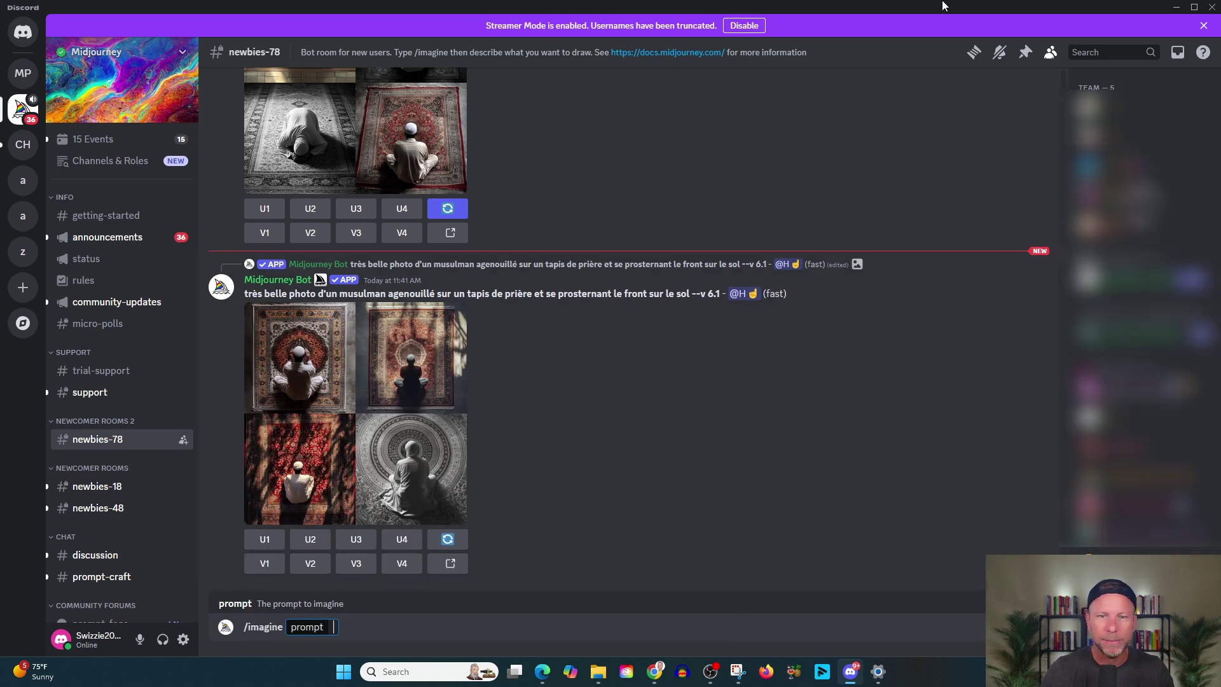
Copy the sent bitcoin networking-event request text from the ChatGPT conversation
{"action": "left_click", "coordinate": [1194, 7]}
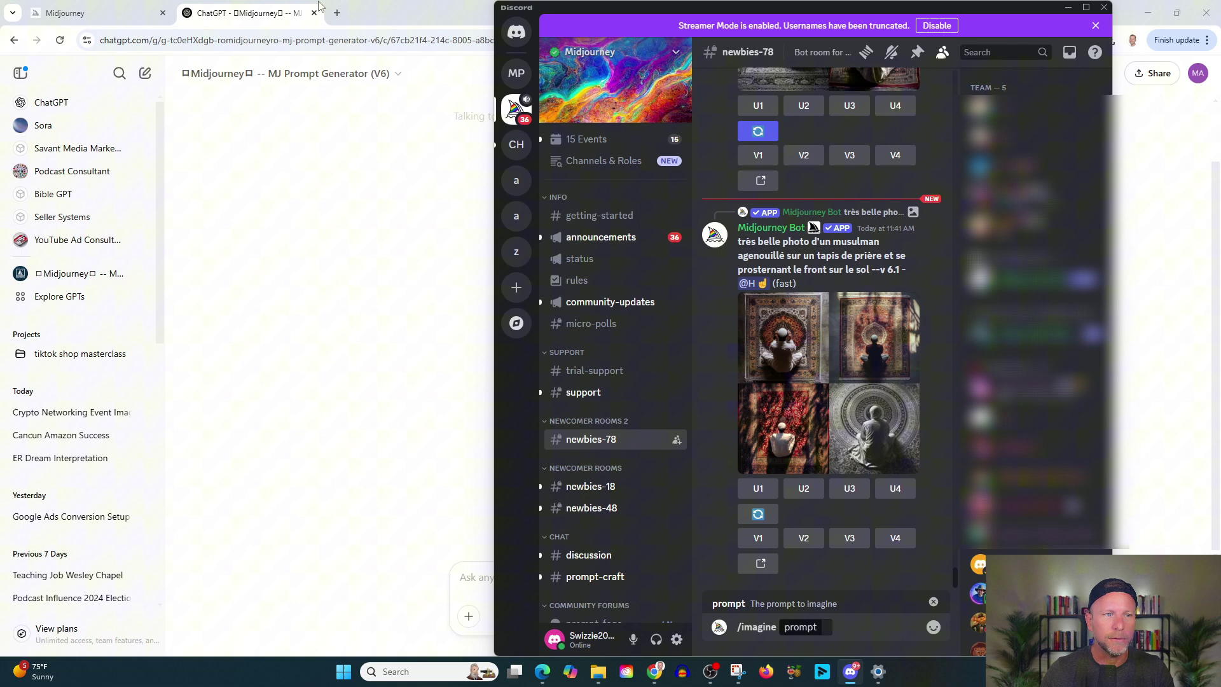
{"action": "left_click", "coordinate": [320, 7]}
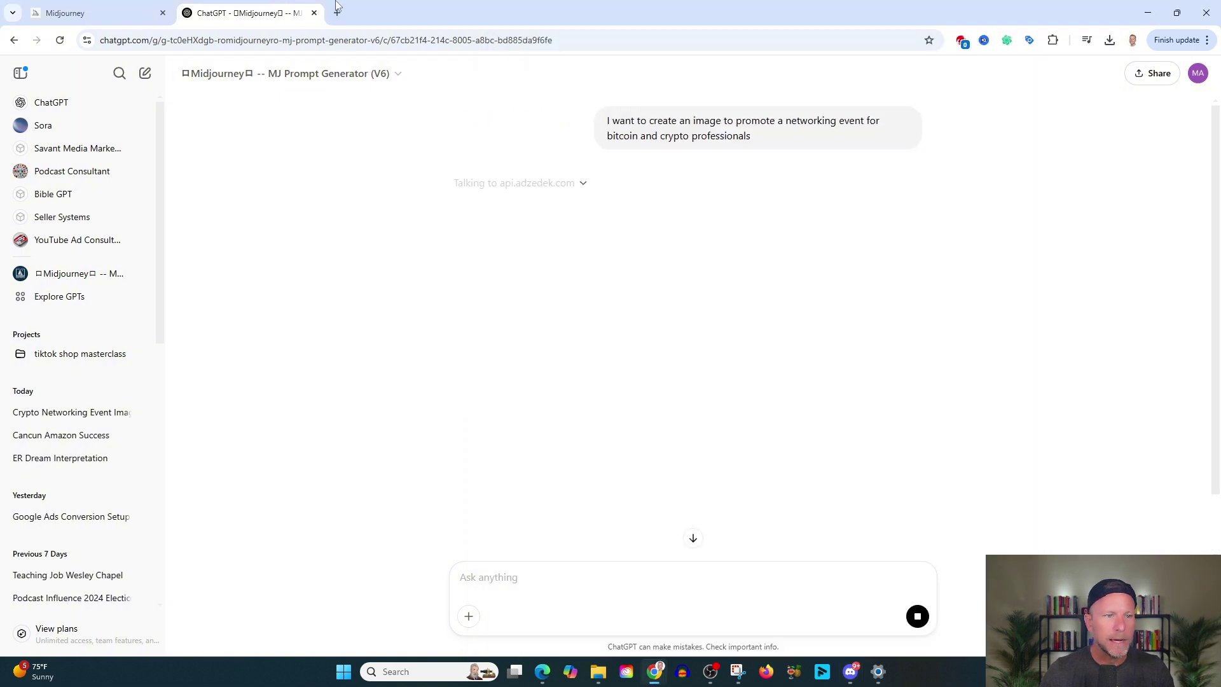
{"action": "left_click_drag", "start_coordinate": [754, 137], "coordinate": [608, 122]}
{"action": "right_click", "coordinate": [669, 129]}
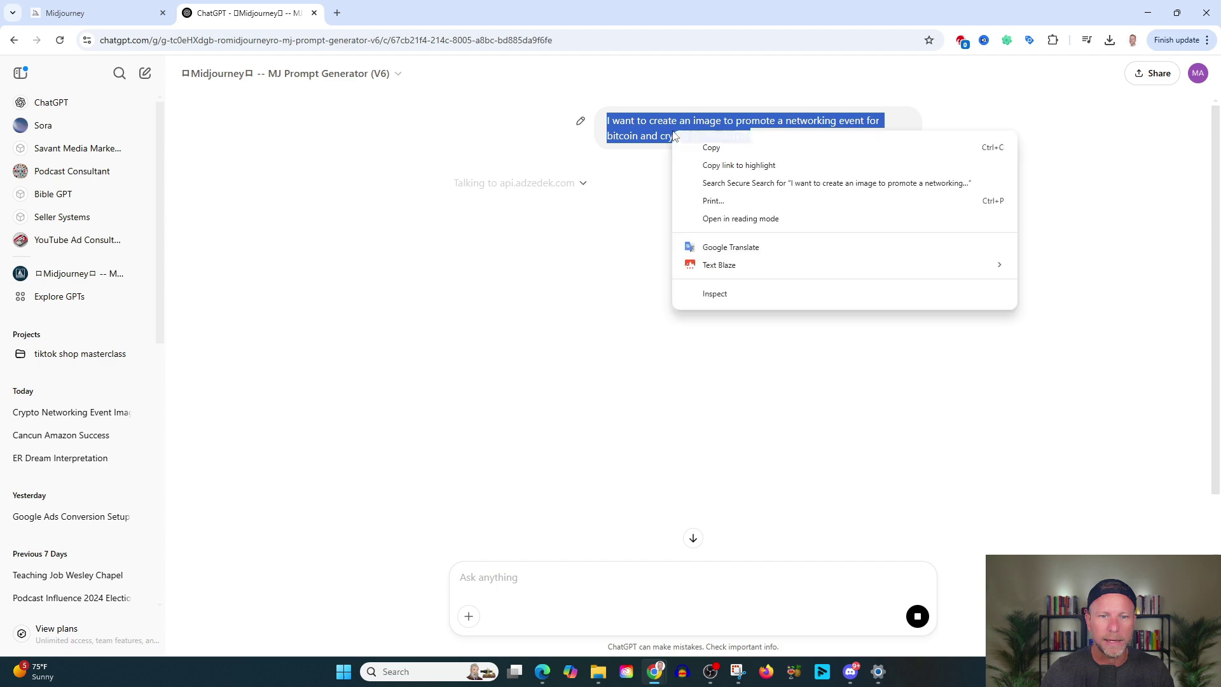
{"action": "left_click", "coordinate": [710, 147]}
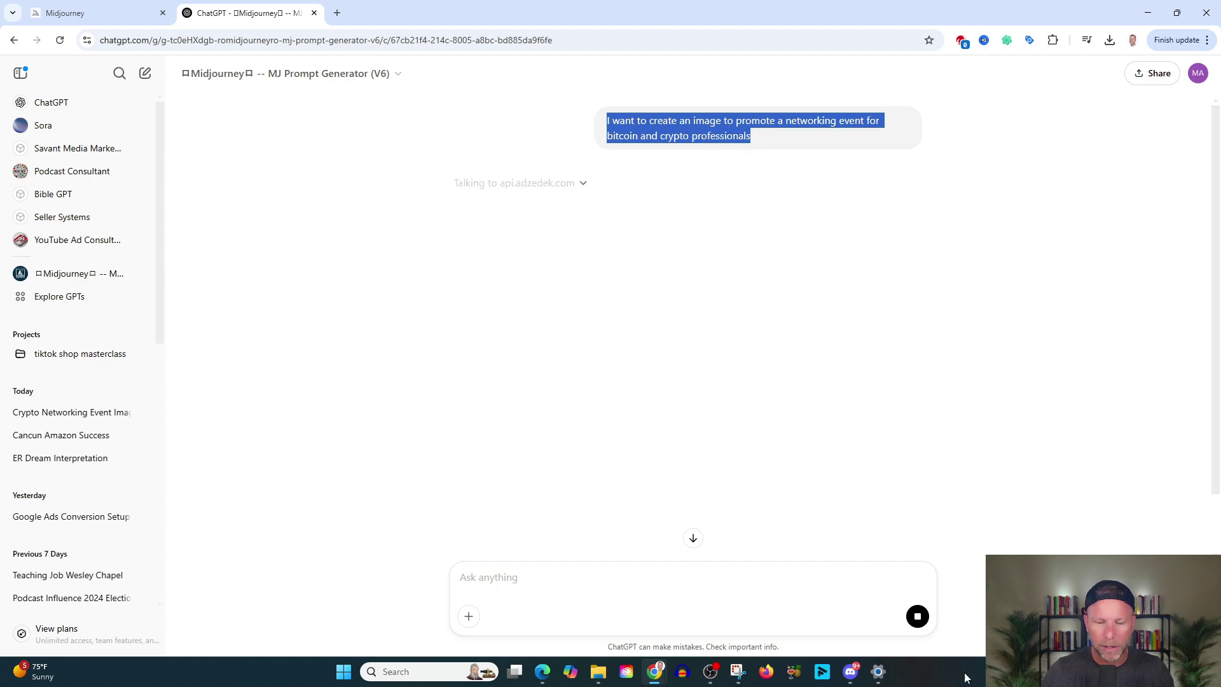
Paste the request into /imagine, trim the opening 'I want to', and submit it to Midjourney
{"action": "left_click", "coordinate": [851, 672]}
{"action": "left_click", "coordinate": [1086, 7]}
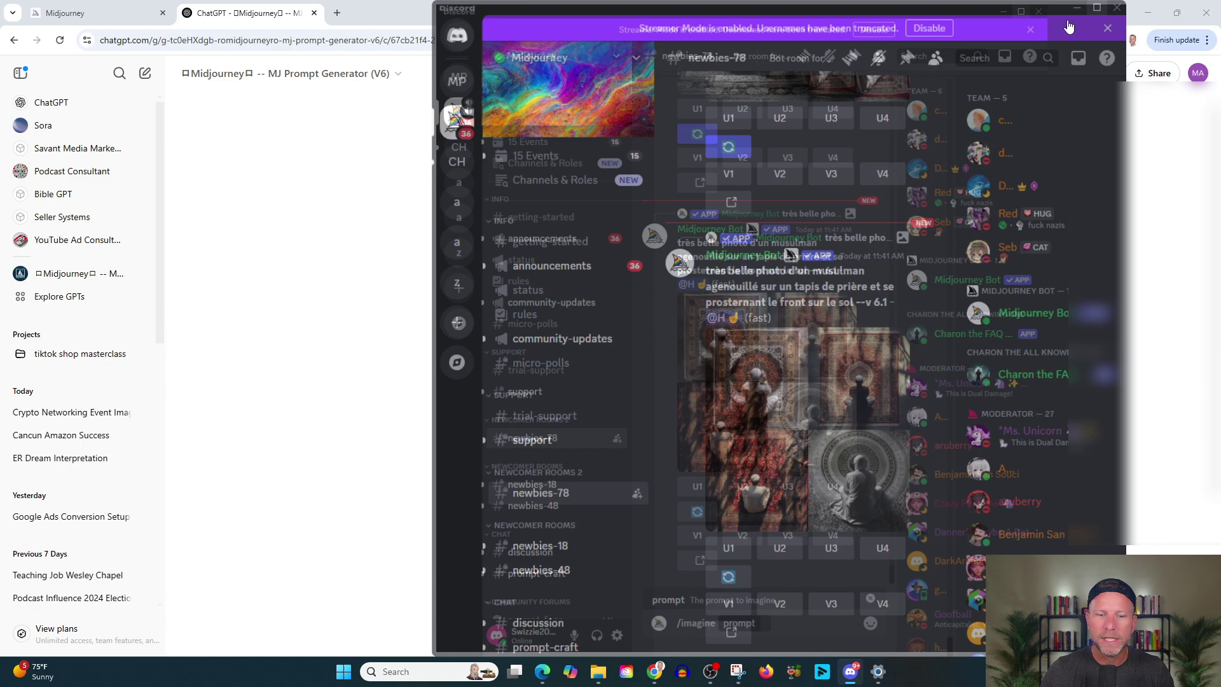
{"action": "key", "text": "ctrl+v"}
{"action": "left_click_drag", "start_coordinate": [379, 629], "coordinate": [339, 630]}
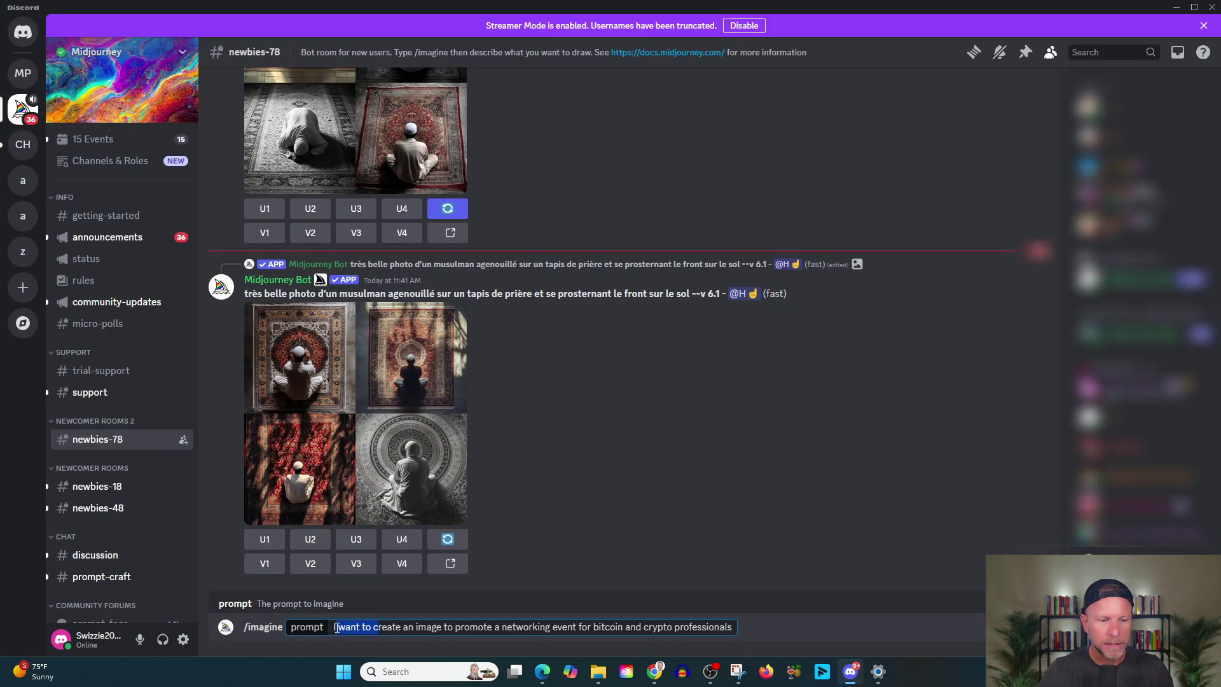
{"action": "key", "text": "Return"}
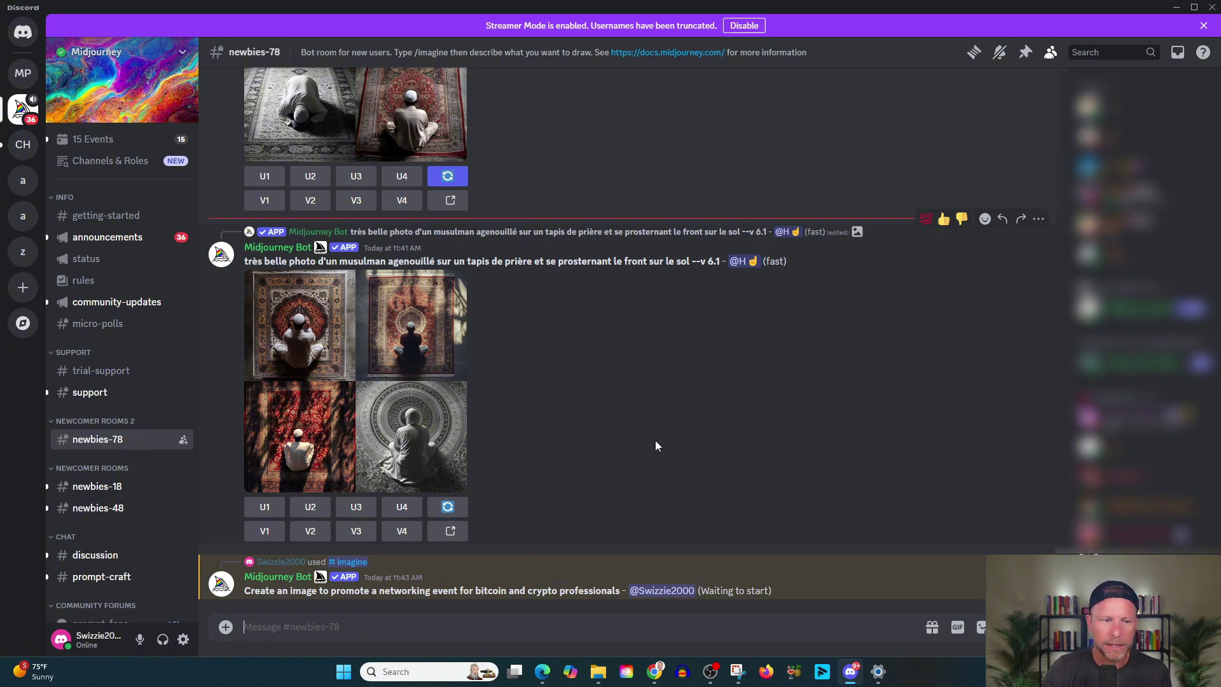
Scroll through older results, preview the Mortal Kombat grid, then scroll back down to the new bitcoin grid
{"action": "scroll", "coordinate": [649, 467], "scroll_direction": "up", "scroll_amount": 10}
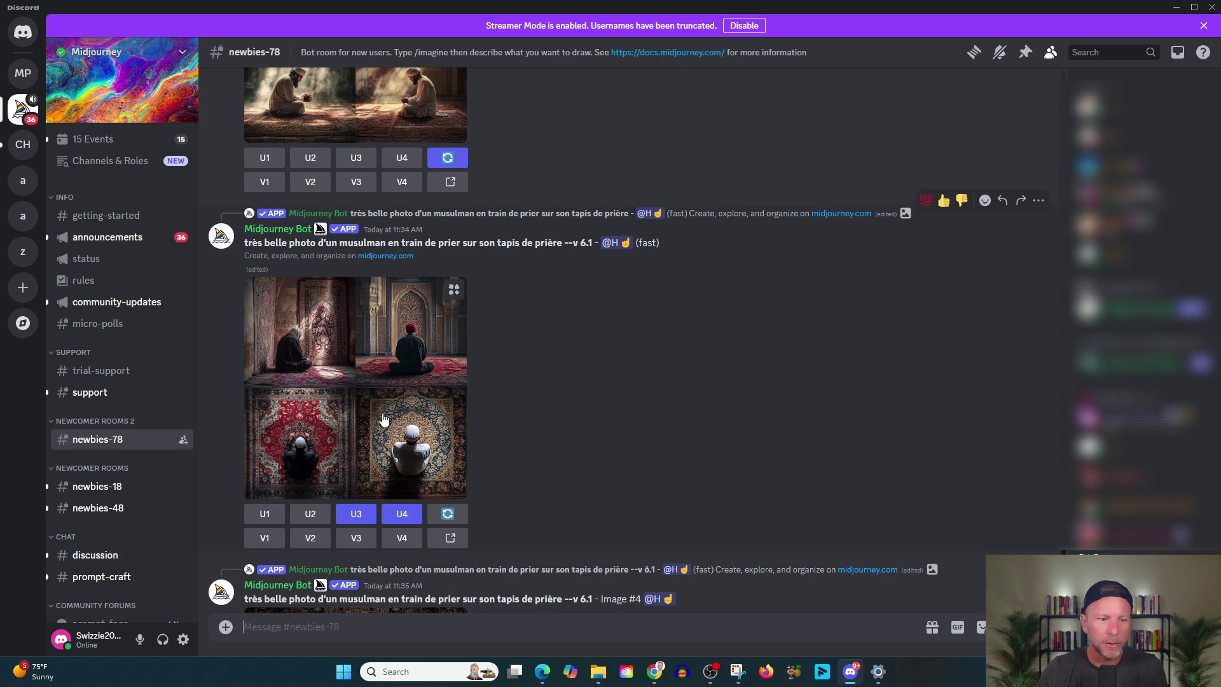
{"action": "scroll", "coordinate": [407, 420], "scroll_direction": "up", "scroll_amount": 3}
{"action": "scroll", "coordinate": [515, 295], "scroll_direction": "up", "scroll_amount": 10}
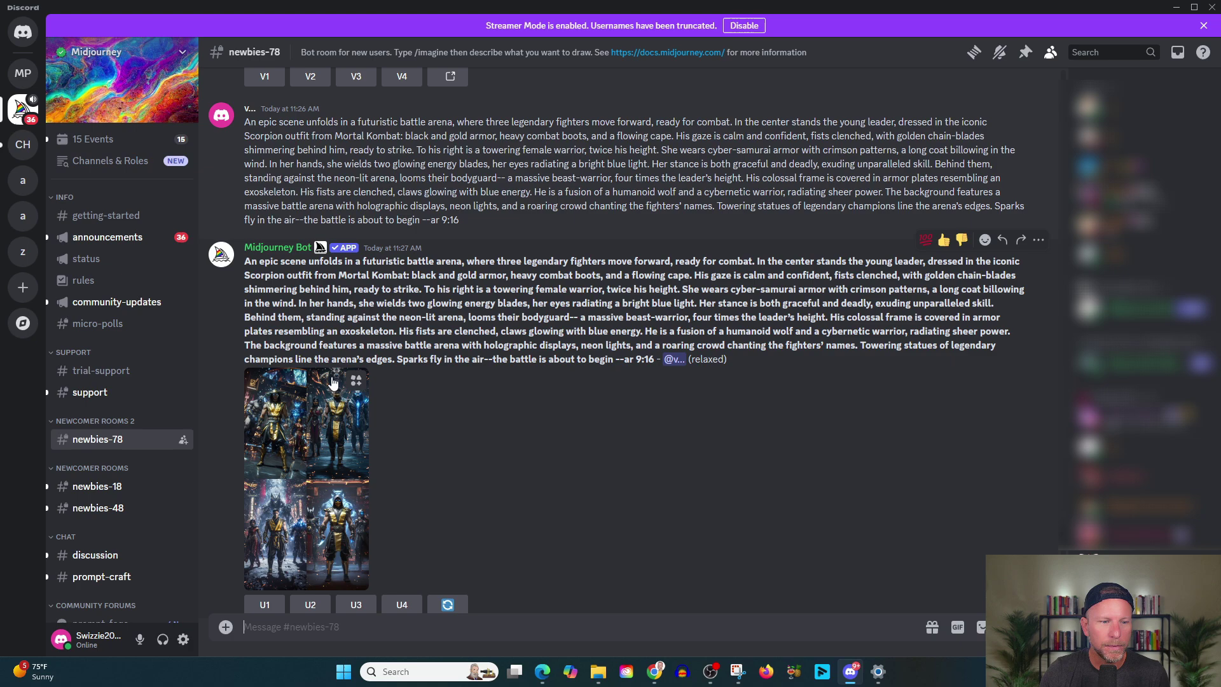
{"action": "scroll", "coordinate": [644, 392], "scroll_direction": "up", "scroll_amount": 15}
{"action": "scroll", "coordinate": [642, 394], "scroll_direction": "down", "scroll_amount": 15}
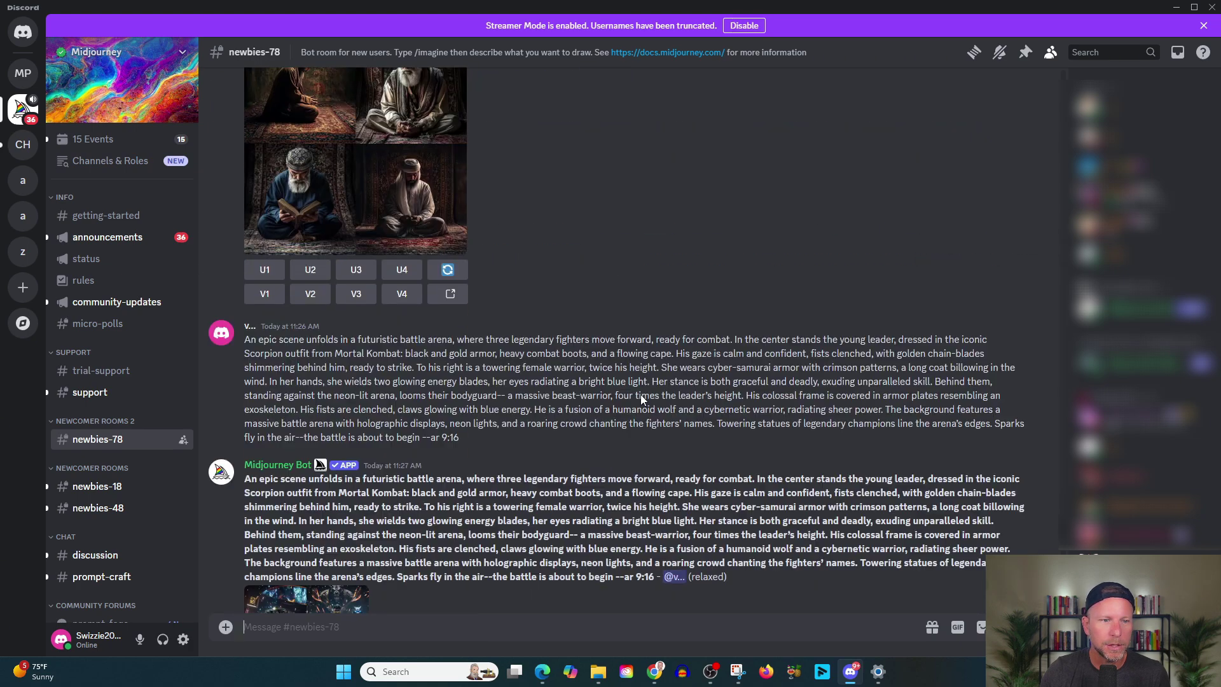
{"action": "left_click", "coordinate": [327, 280]}
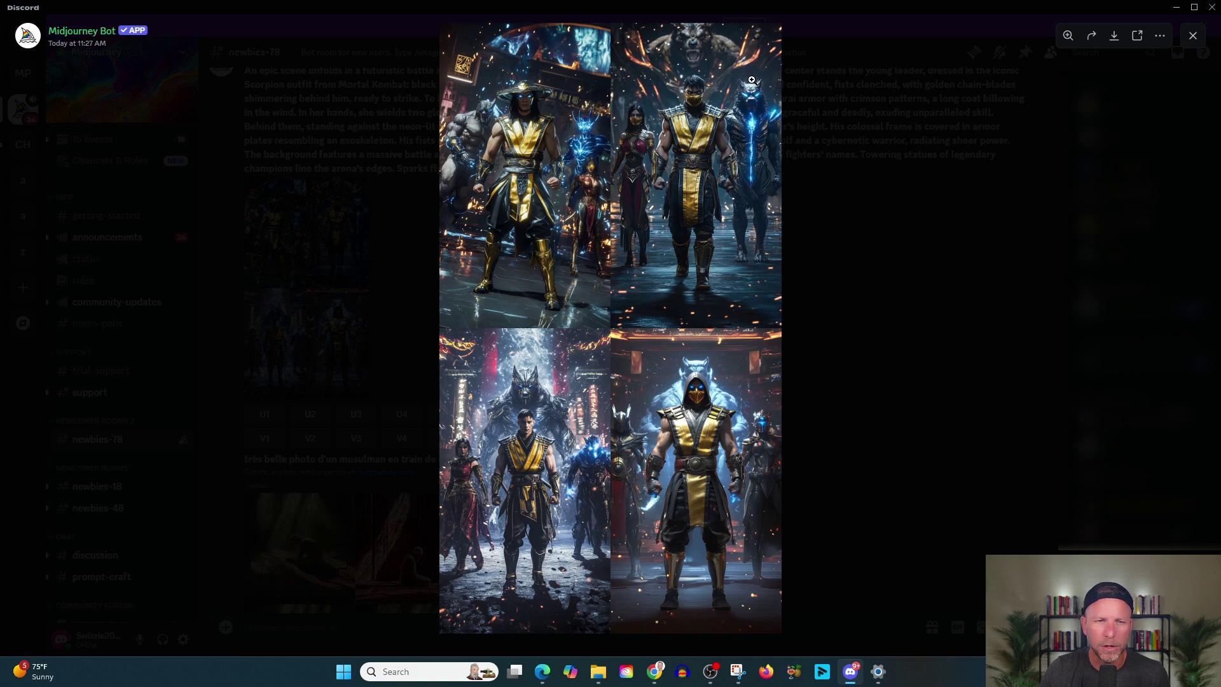
{"action": "left_click", "coordinate": [925, 231]}
{"action": "scroll", "coordinate": [782, 333], "scroll_direction": "down", "scroll_amount": 10}
{"action": "scroll", "coordinate": [754, 349], "scroll_direction": "up", "scroll_amount": 12}
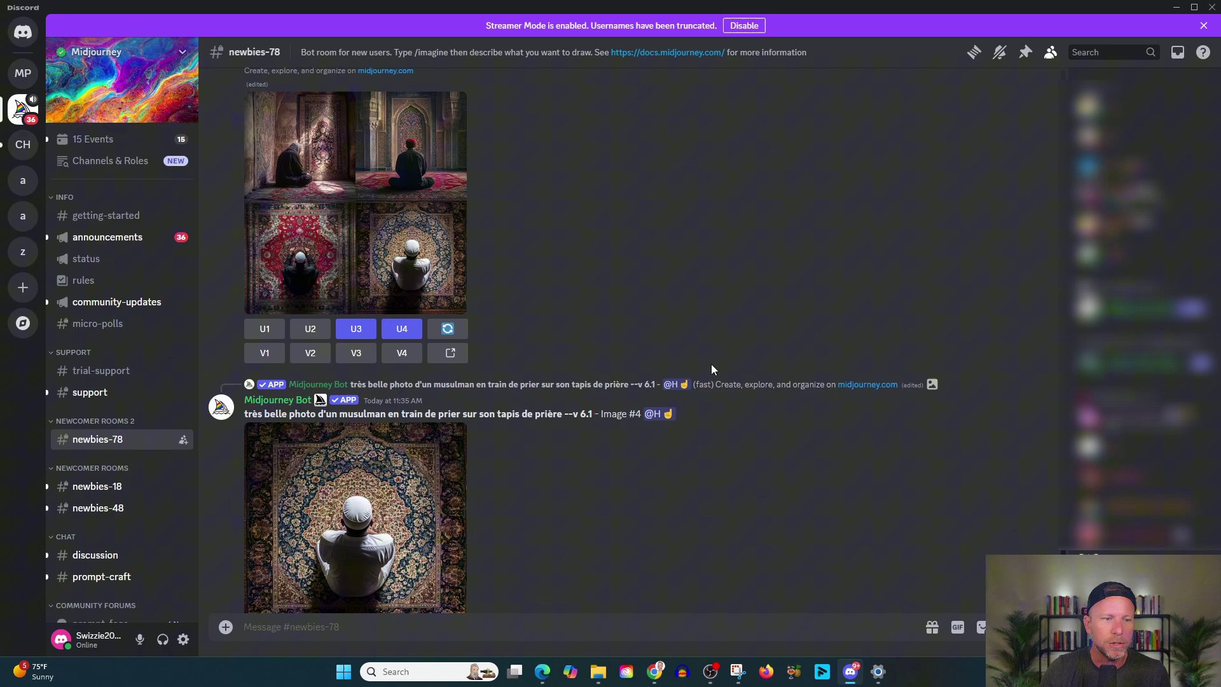
{"action": "scroll", "coordinate": [661, 381], "scroll_direction": "up", "scroll_amount": 5}
{"action": "scroll", "coordinate": [644, 393], "scroll_direction": "down", "scroll_amount": 6}
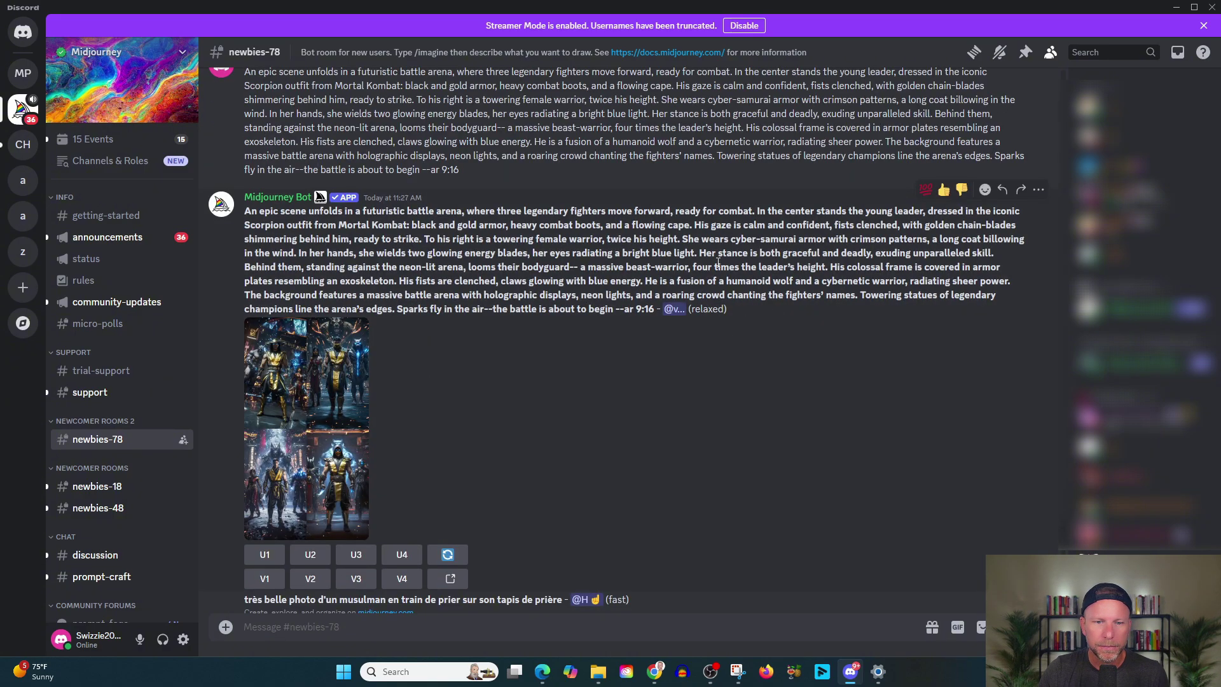
{"action": "scroll", "coordinate": [643, 299], "scroll_direction": "down", "scroll_amount": 10}
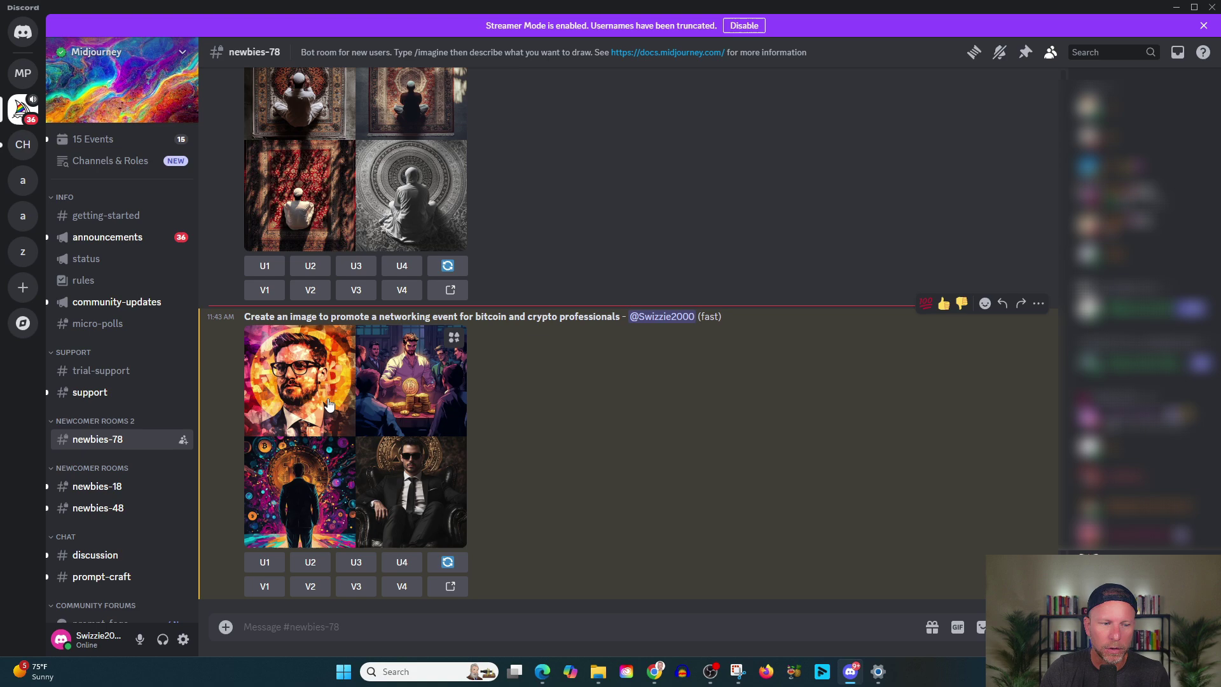
Preview the bitcoin networking-event grid, then request strong variations of image 2 with V2
{"action": "left_click", "coordinate": [352, 399]}
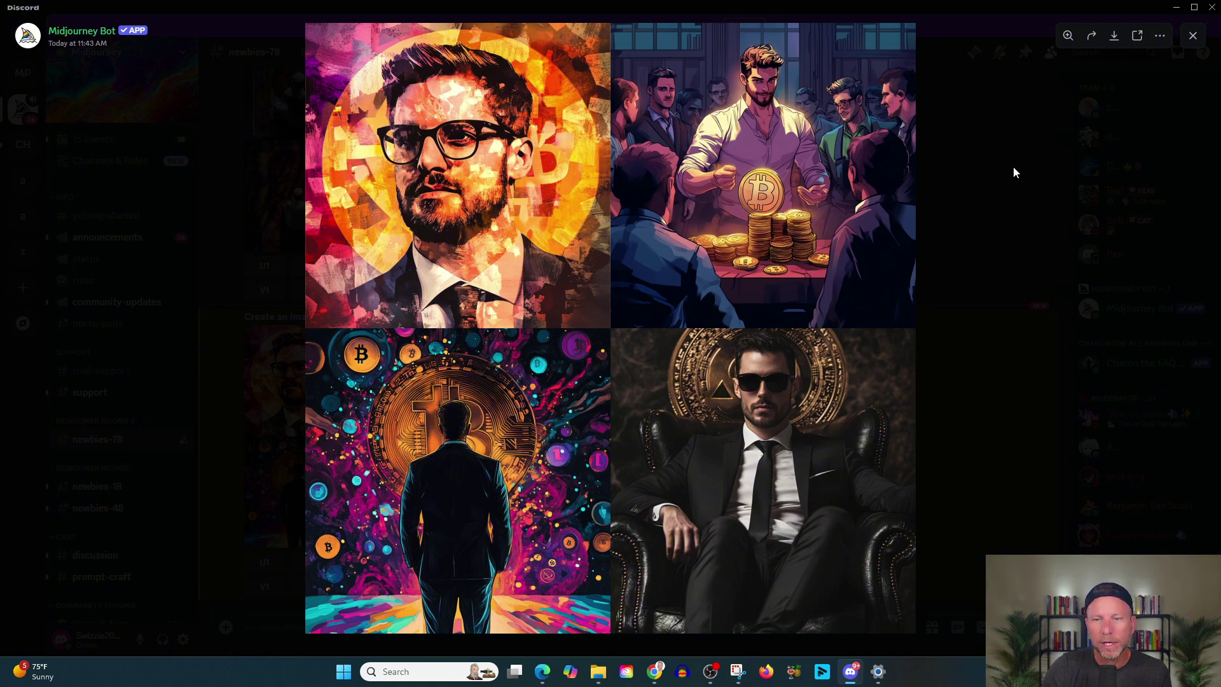
{"action": "left_click", "coordinate": [1193, 37]}
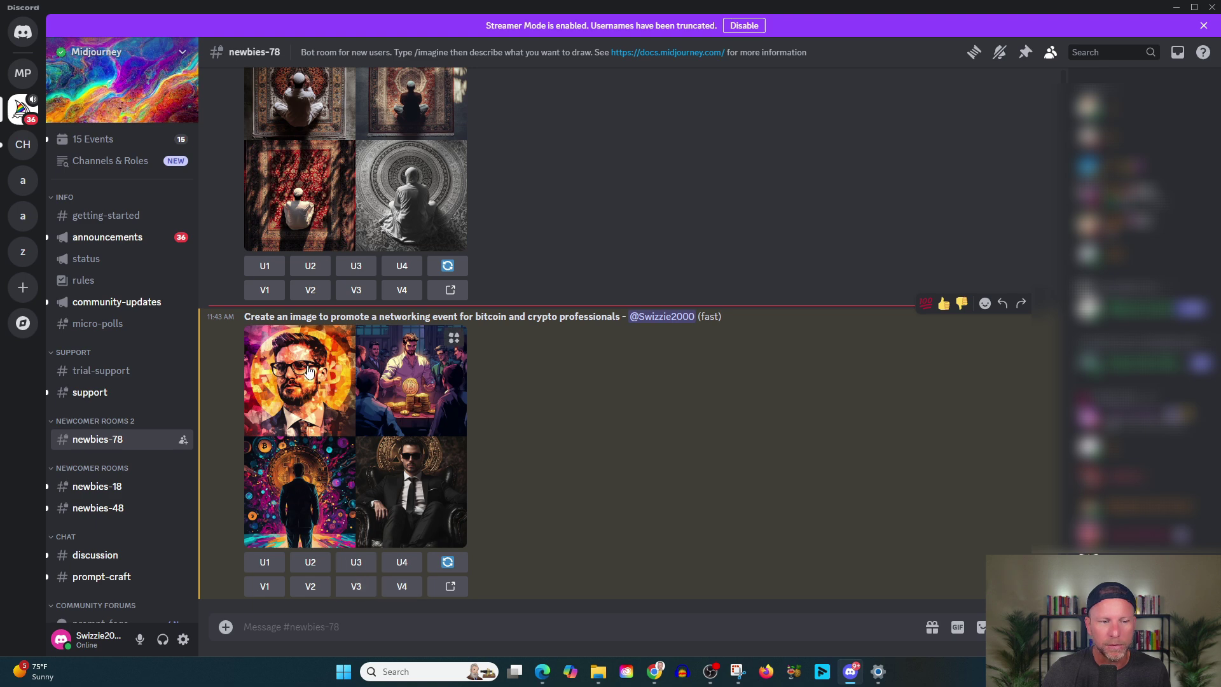
{"action": "left_click", "coordinate": [310, 586]}
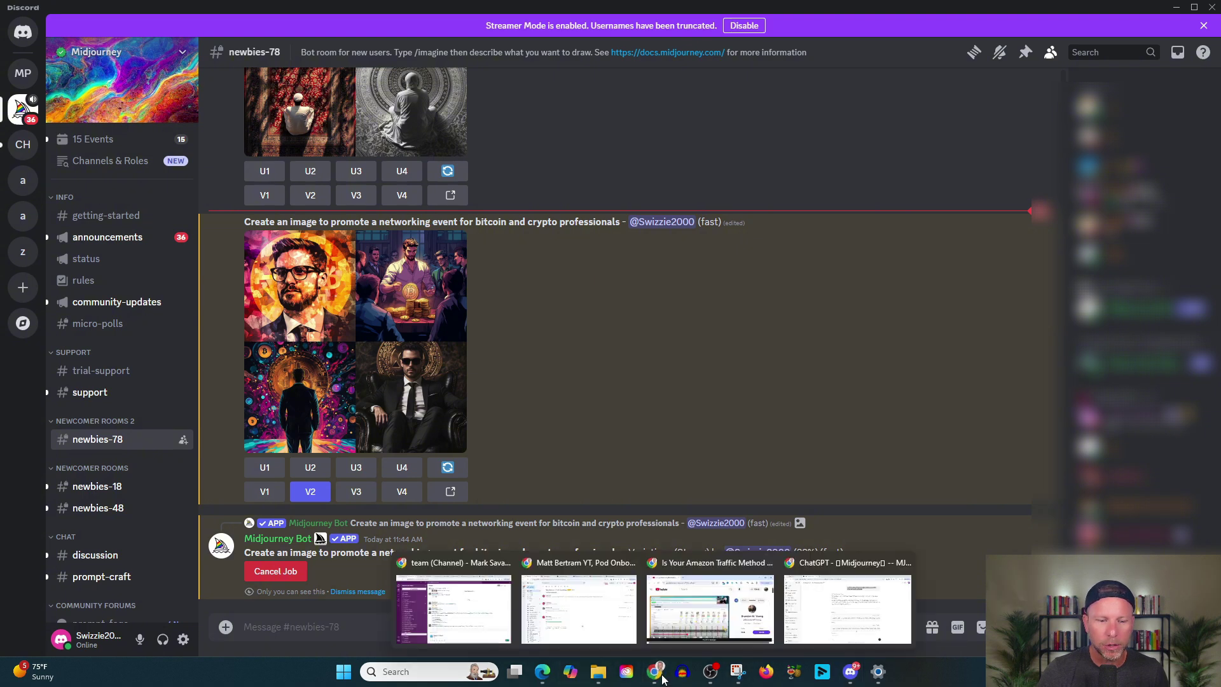
Copy Prompt 1 from ChatGPT and preview the new variations grid in Discord
{"action": "mouse_move", "coordinate": [655, 672]}
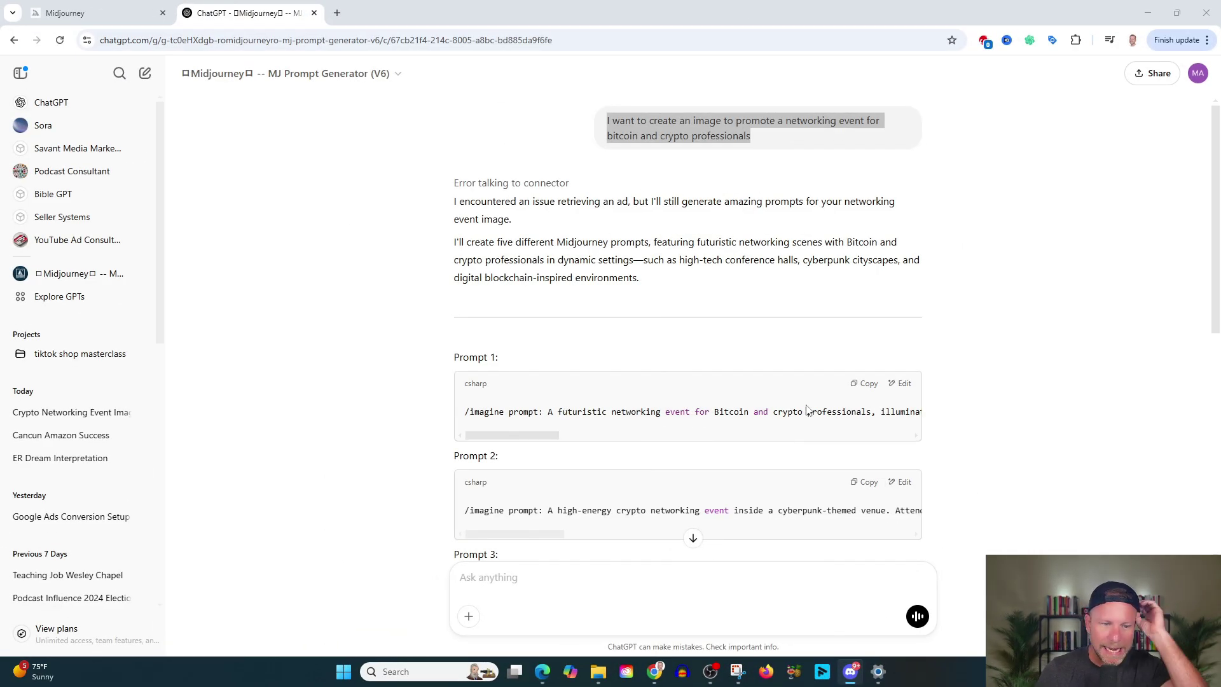
{"action": "left_click", "coordinate": [866, 383]}
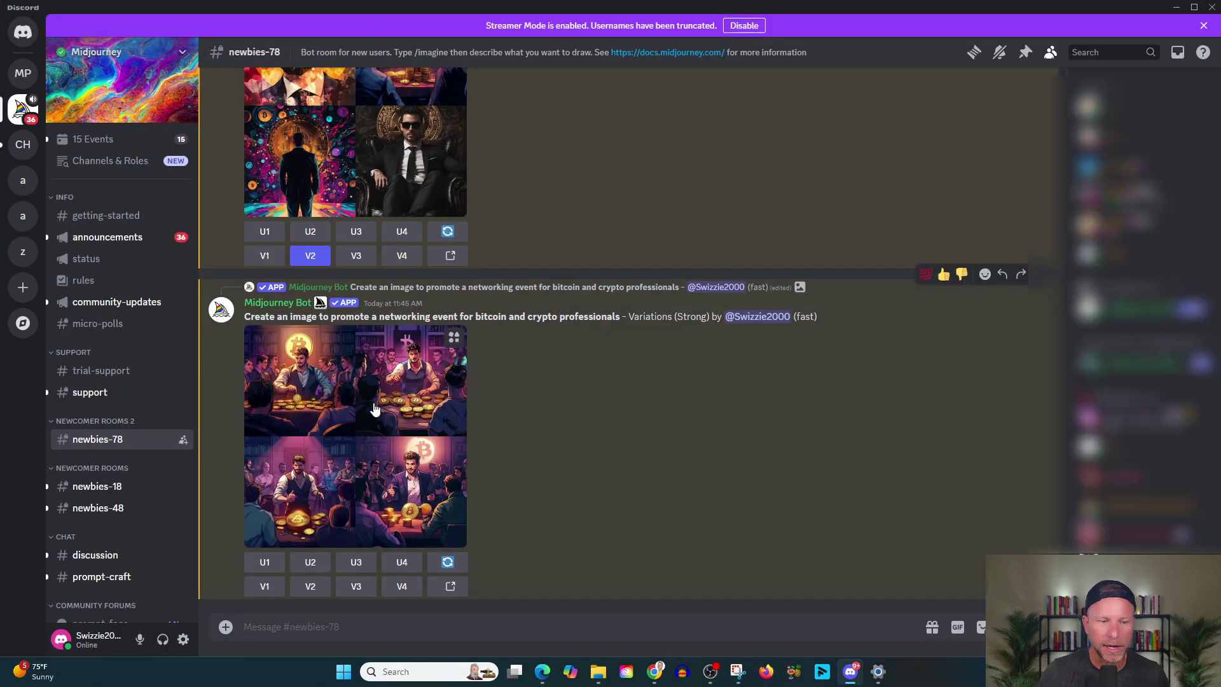
{"action": "left_click", "coordinate": [362, 399]}
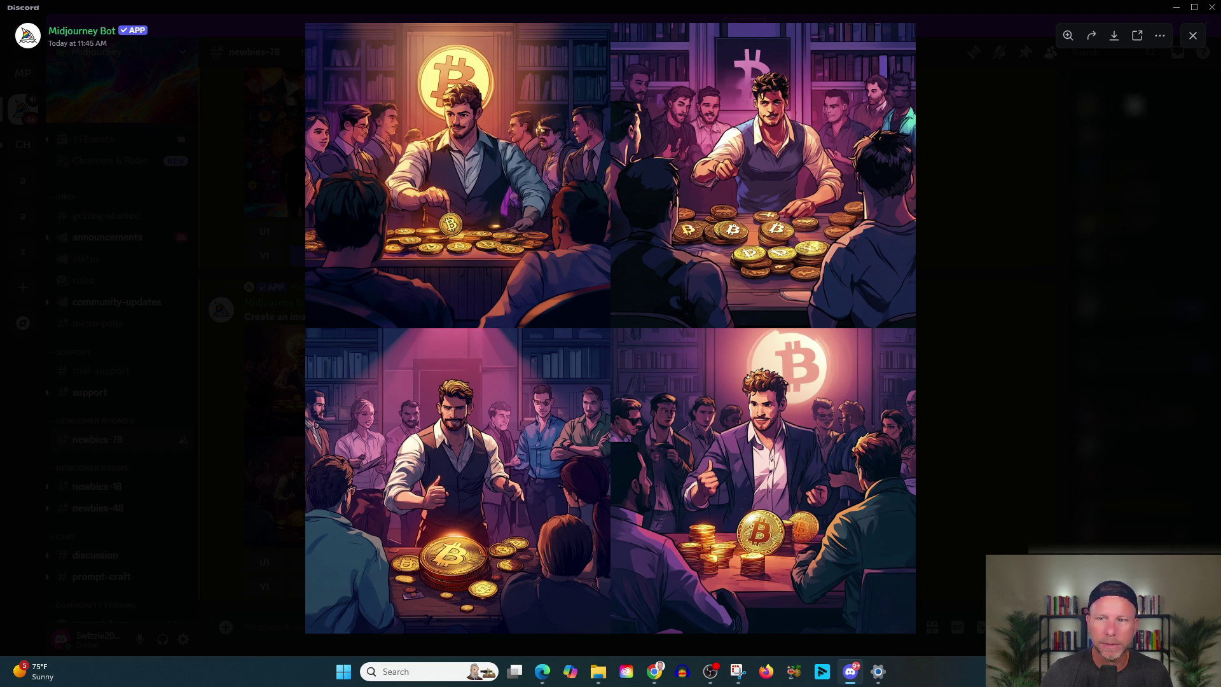
{"action": "left_click", "coordinate": [1193, 36]}
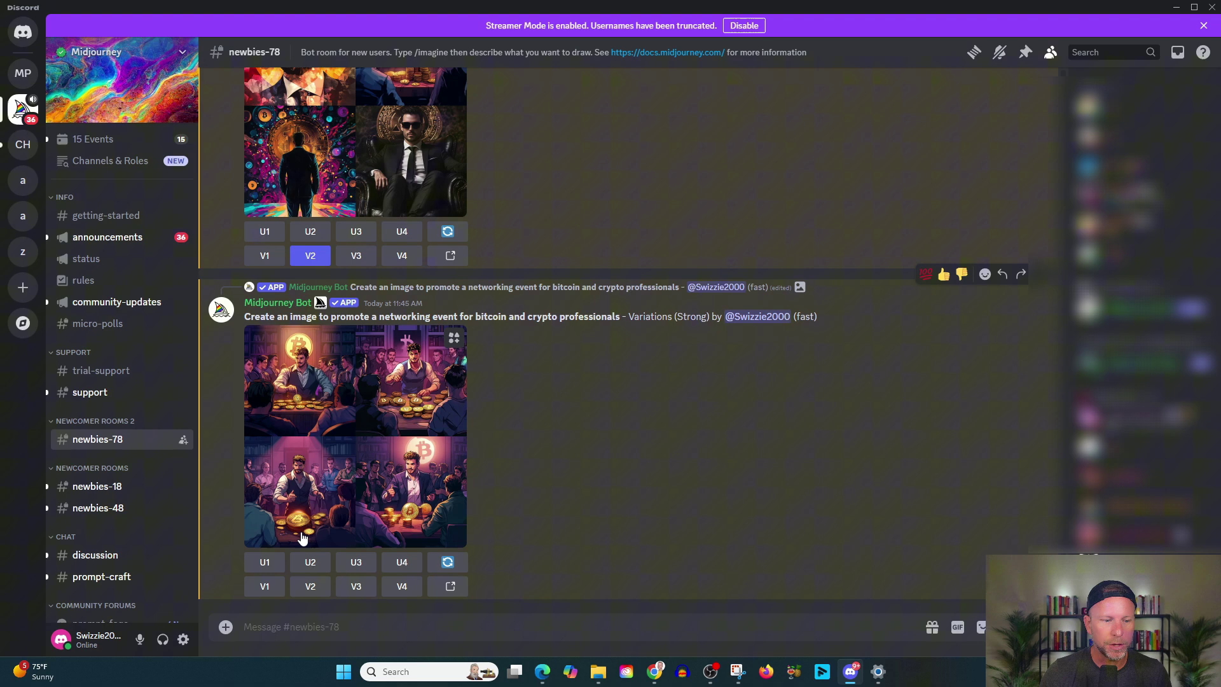
Upscale the third variation with U3, then open and dismiss the upscaled image's options
{"action": "left_click", "coordinate": [358, 563]}
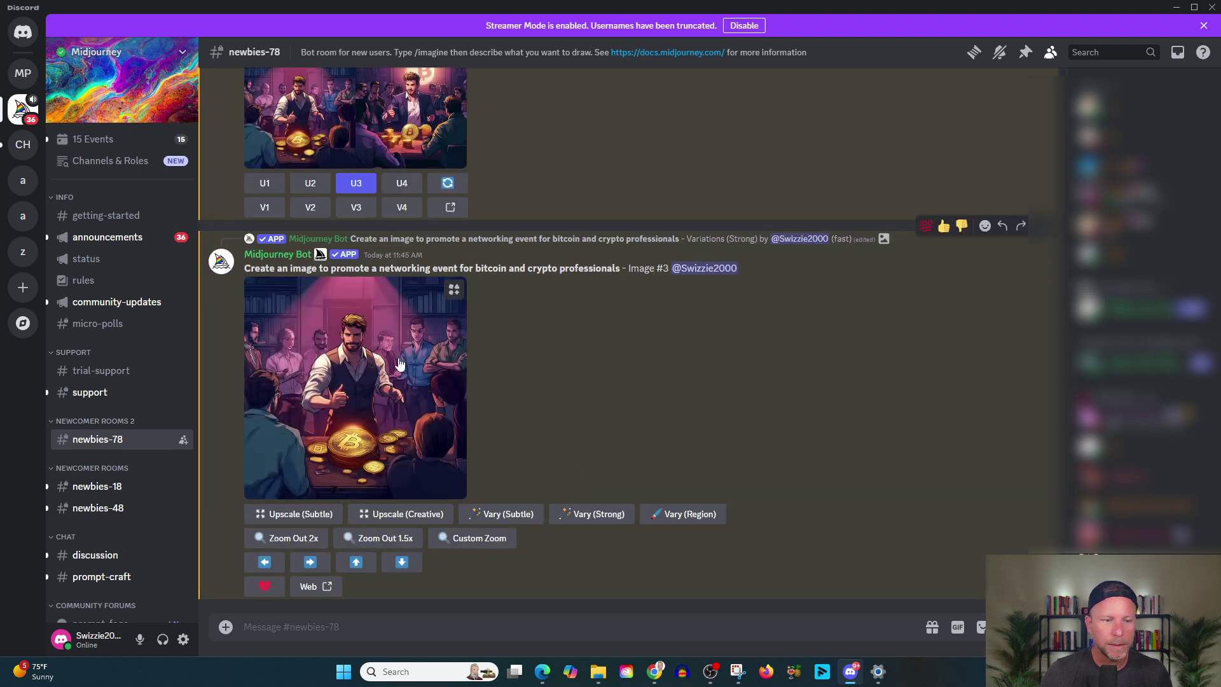
{"action": "right_click", "coordinate": [401, 360]}
{"action": "left_click", "coordinate": [582, 373]}
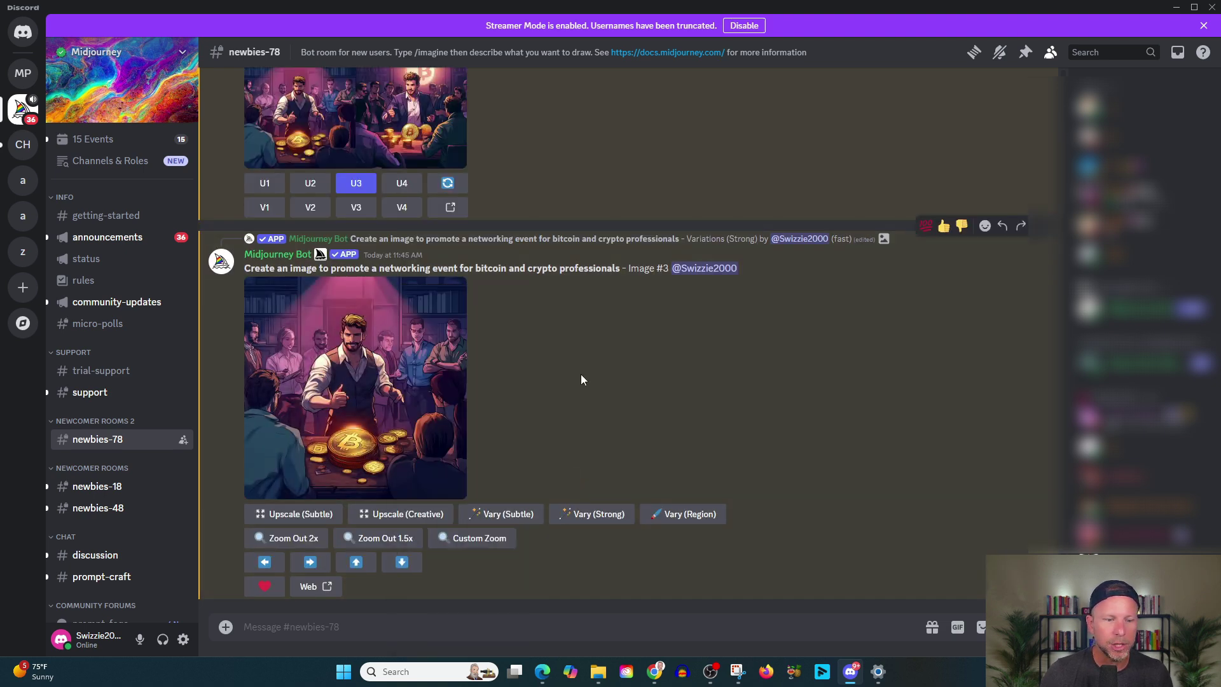
{"action": "right_click", "coordinate": [356, 372]}
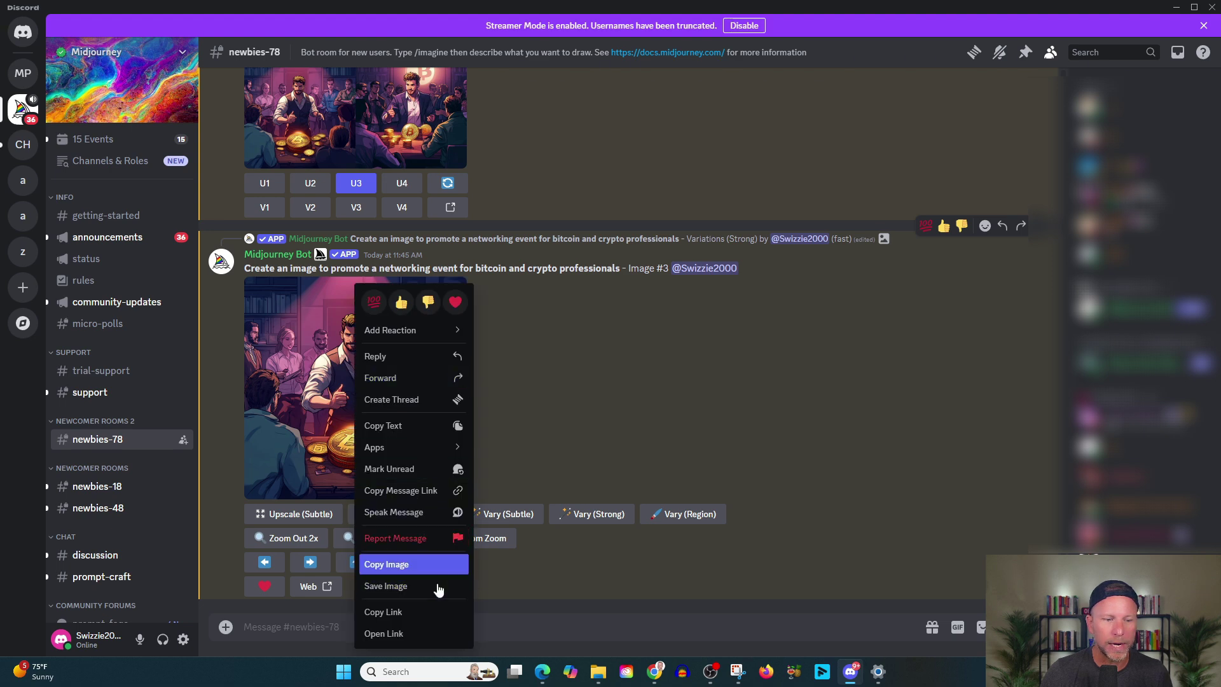
{"action": "left_click", "coordinate": [614, 421]}
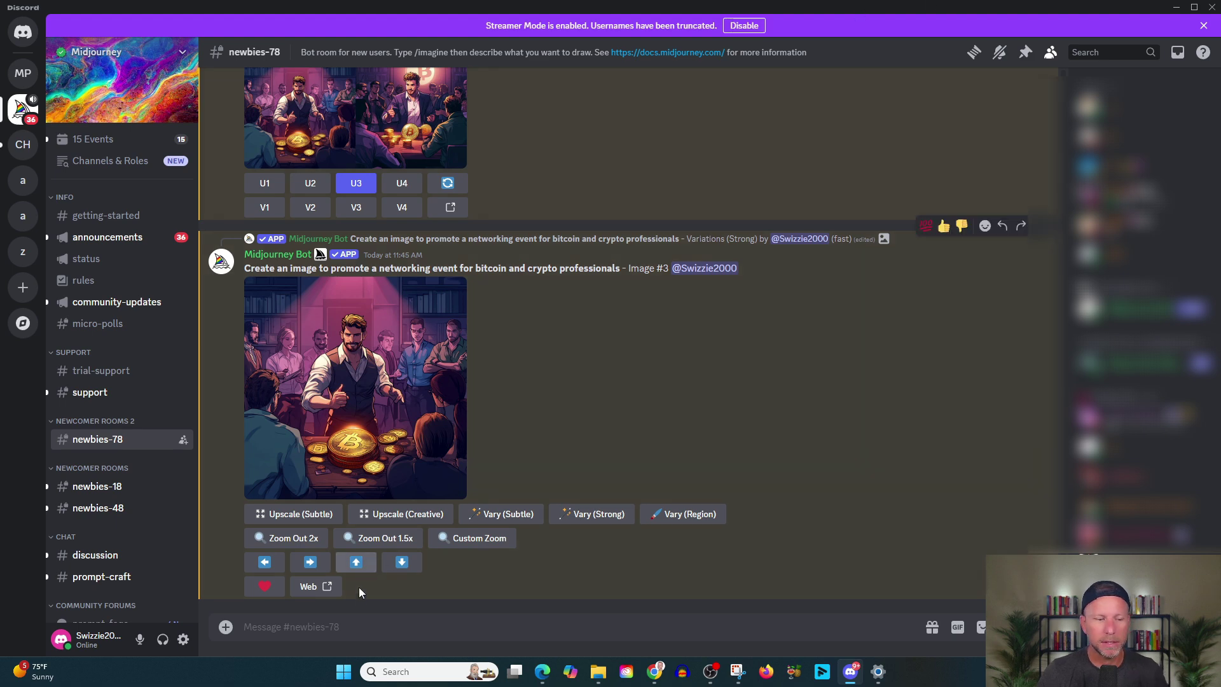
Start a new /imagine command and paste the copied ChatGPT Prompt 1 text
{"action": "left_click", "coordinate": [354, 623]}
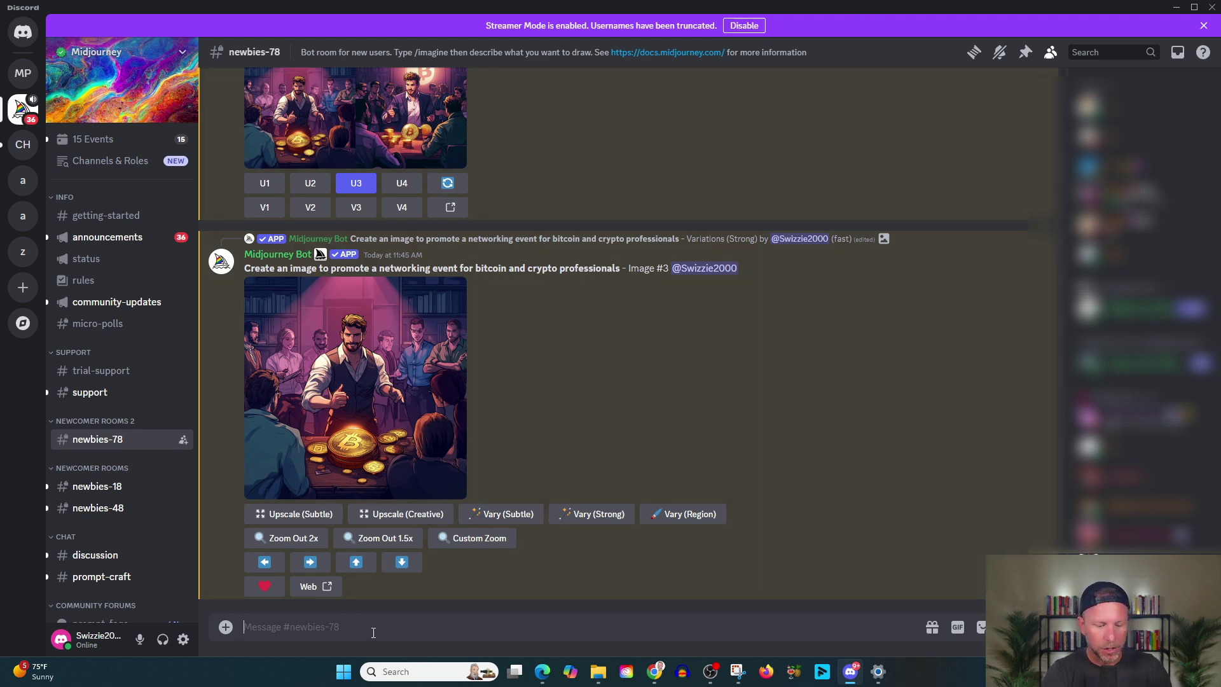
{"action": "type", "text": "/imagi"}
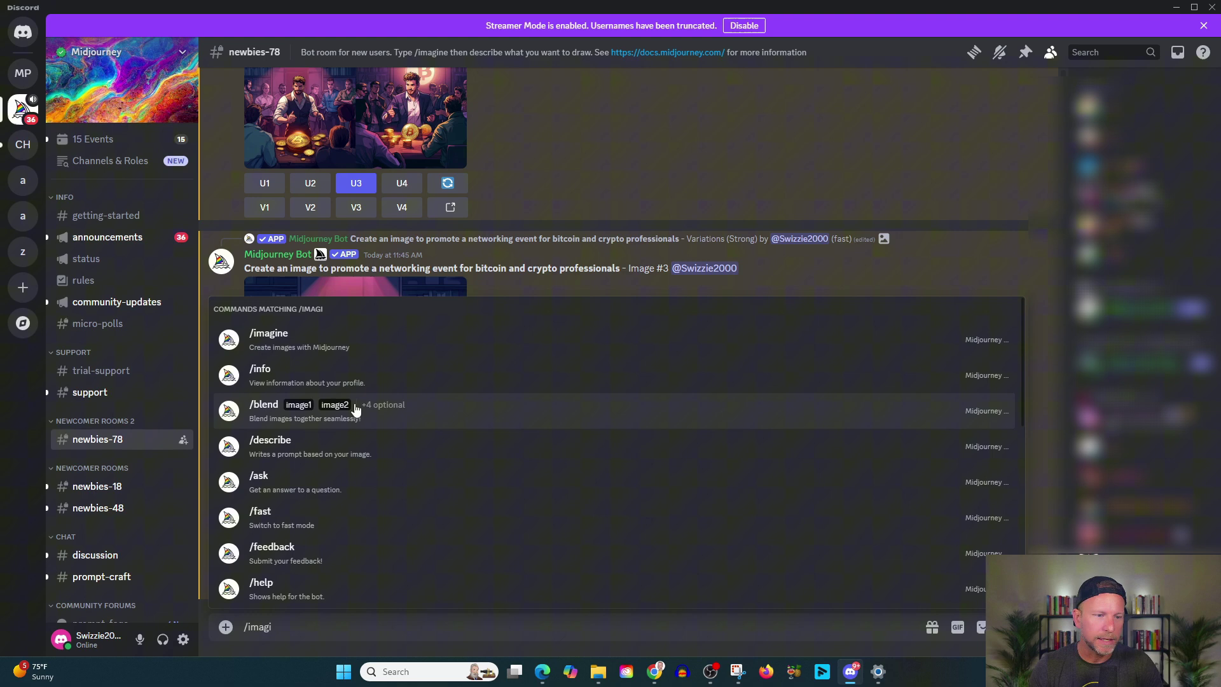
{"action": "left_click", "coordinate": [362, 347]}
{"action": "key", "text": "ctrl+v"}
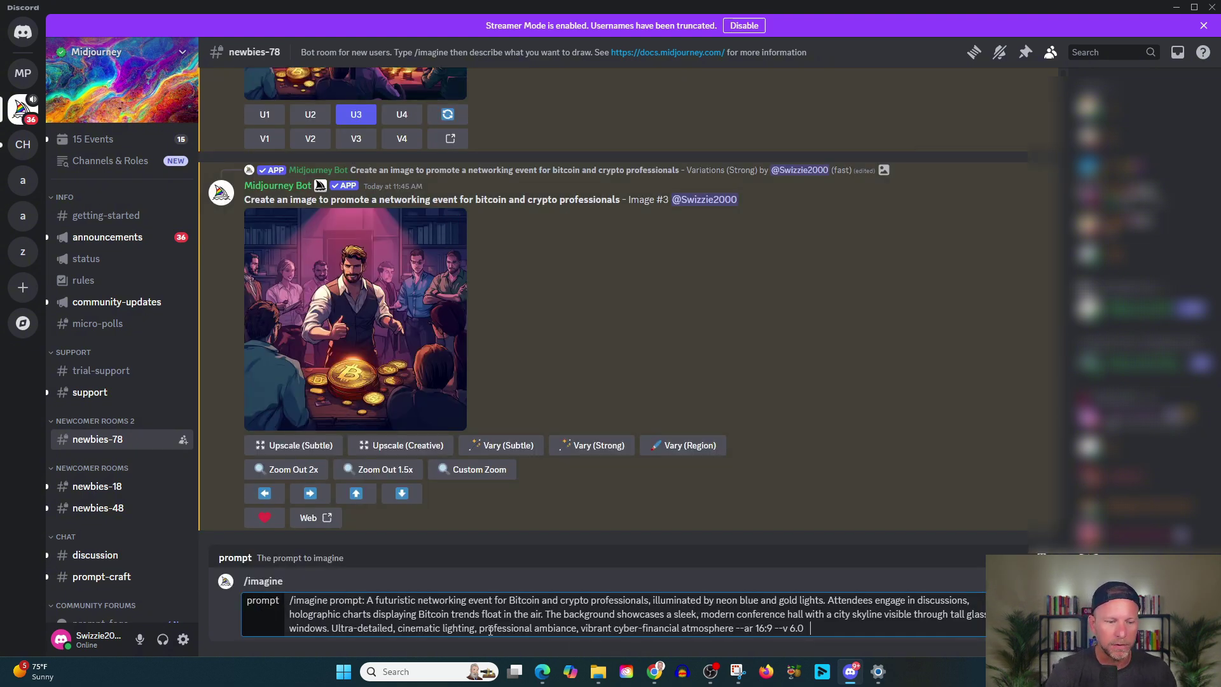
Delete '--ar 16:9 --v 6.0' and the duplicated '/imagine prompt:' prefix, then submit the prompt
{"action": "left_click_drag", "start_coordinate": [807, 628], "coordinate": [736, 632]}
{"action": "key", "text": "BackSpace"}
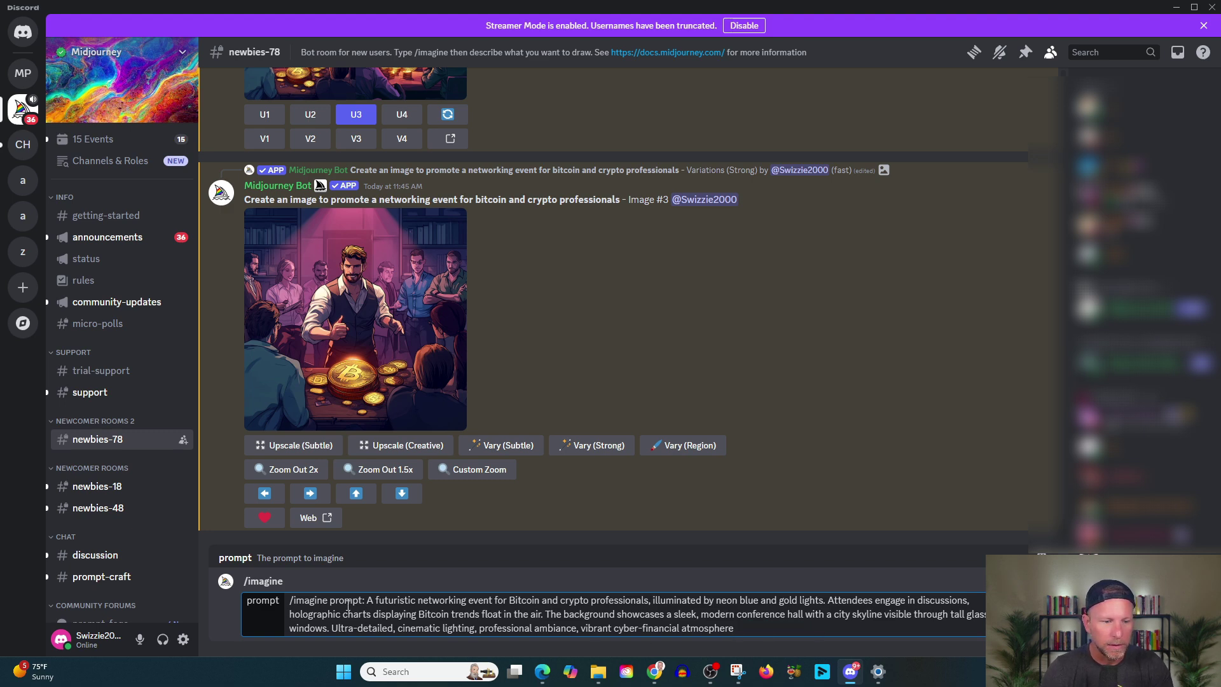
{"action": "left_click_drag", "start_coordinate": [364, 600], "coordinate": [245, 605]}
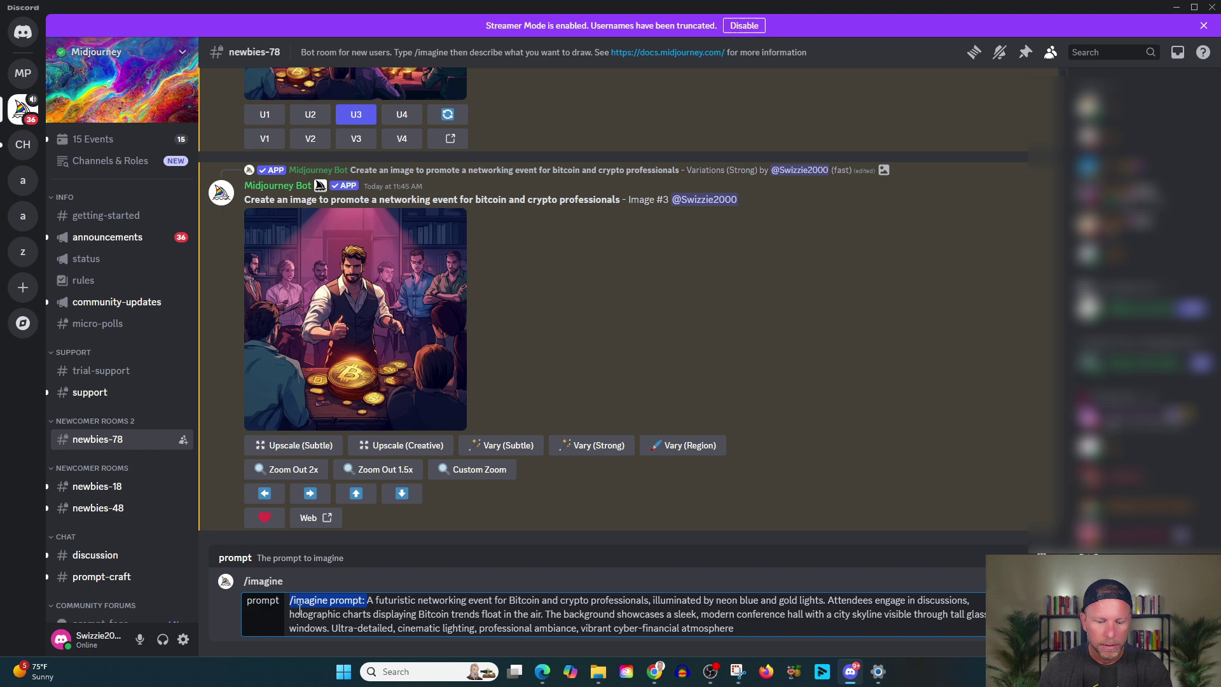
{"action": "key", "text": "BackSpace"}
{"action": "key", "text": "Return"}
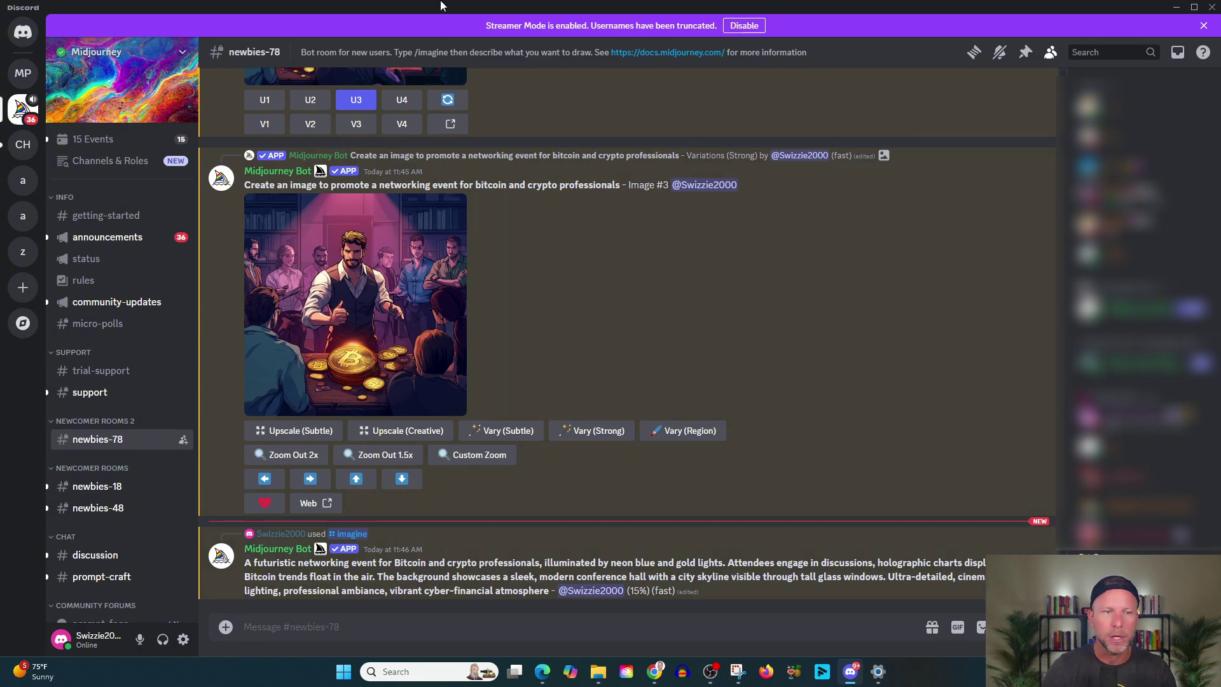
Ask the MJ Prompt Generator GPT for 'marketer giving speech to huge, futuristic auditorium', then return to Discord
{"action": "left_click", "coordinate": [1194, 7]}
{"action": "left_click", "coordinate": [639, 9]}
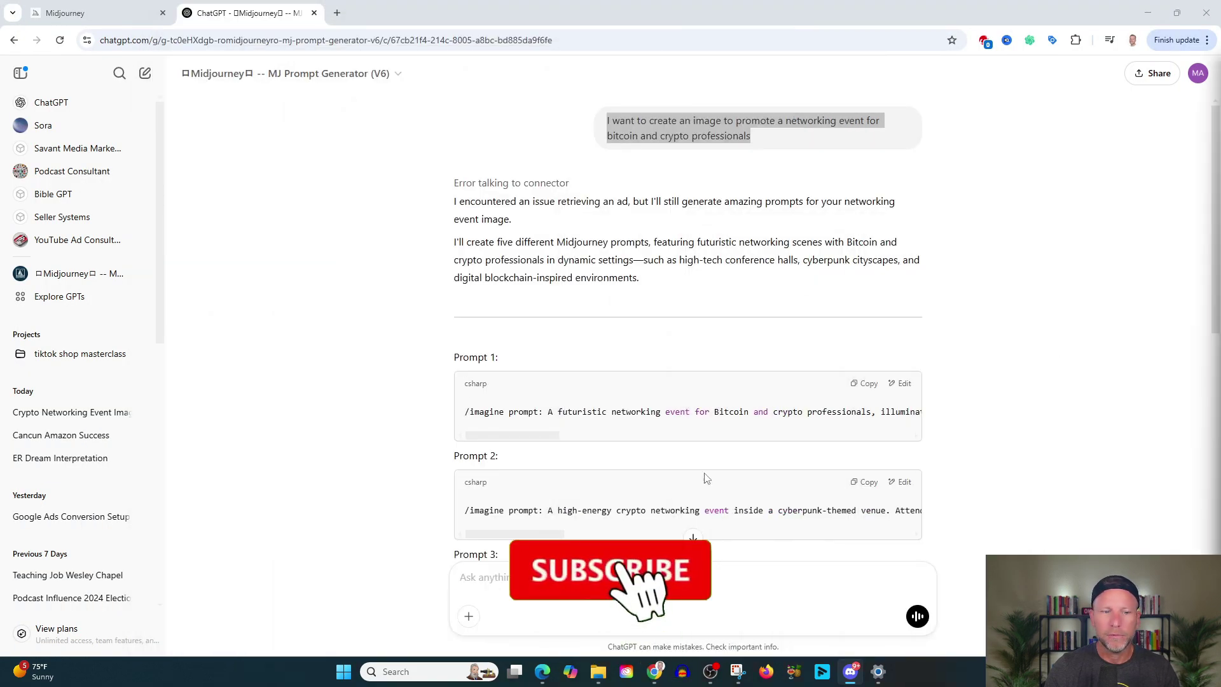
{"action": "scroll", "coordinate": [687, 318], "scroll_direction": "down", "scroll_amount": 7}
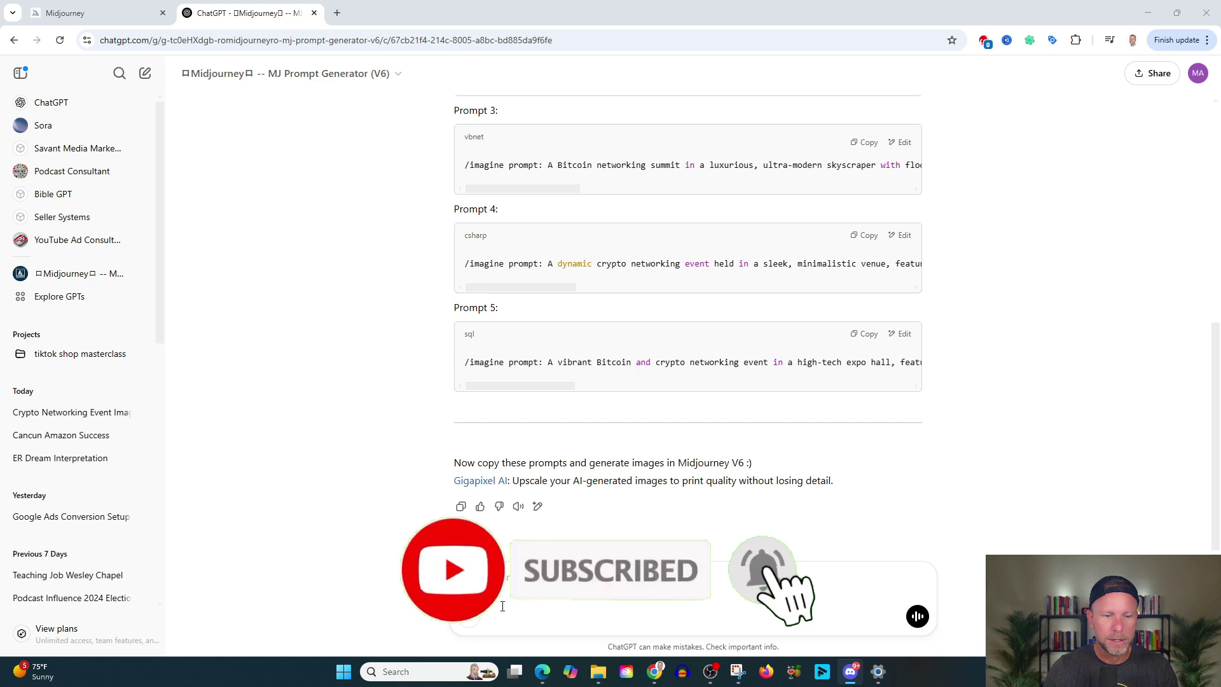
{"action": "key", "text": "ctrl+v"}
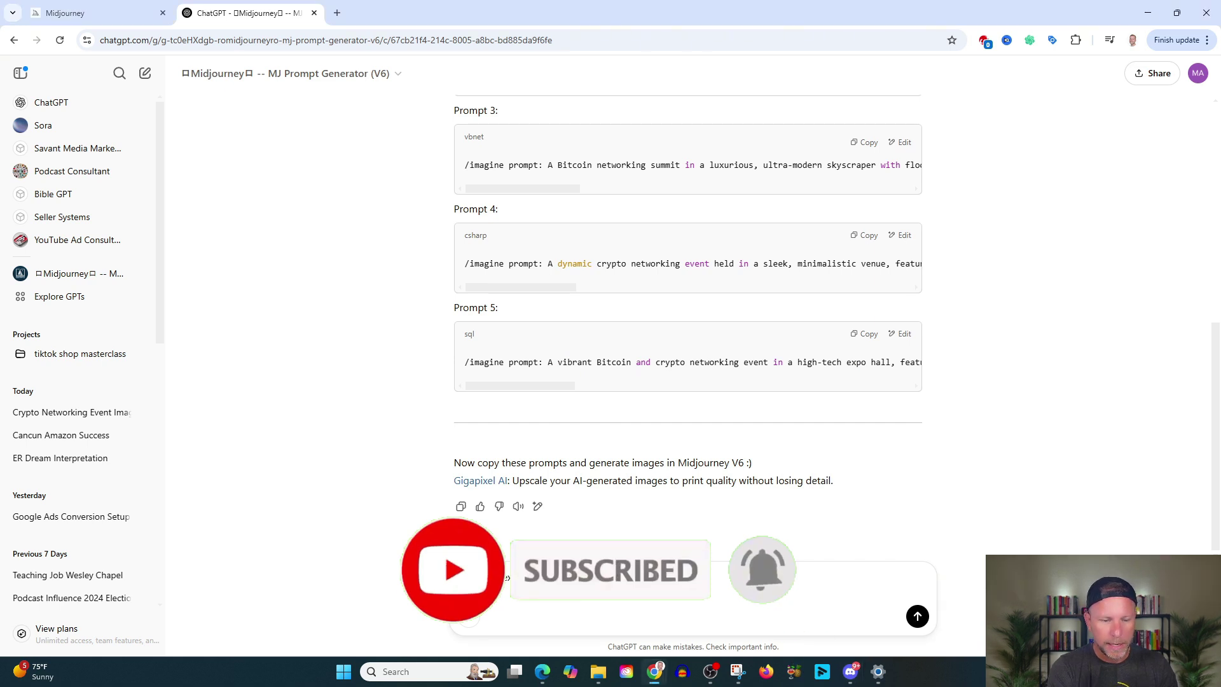
{"action": "type", "text": "marketer giving "}
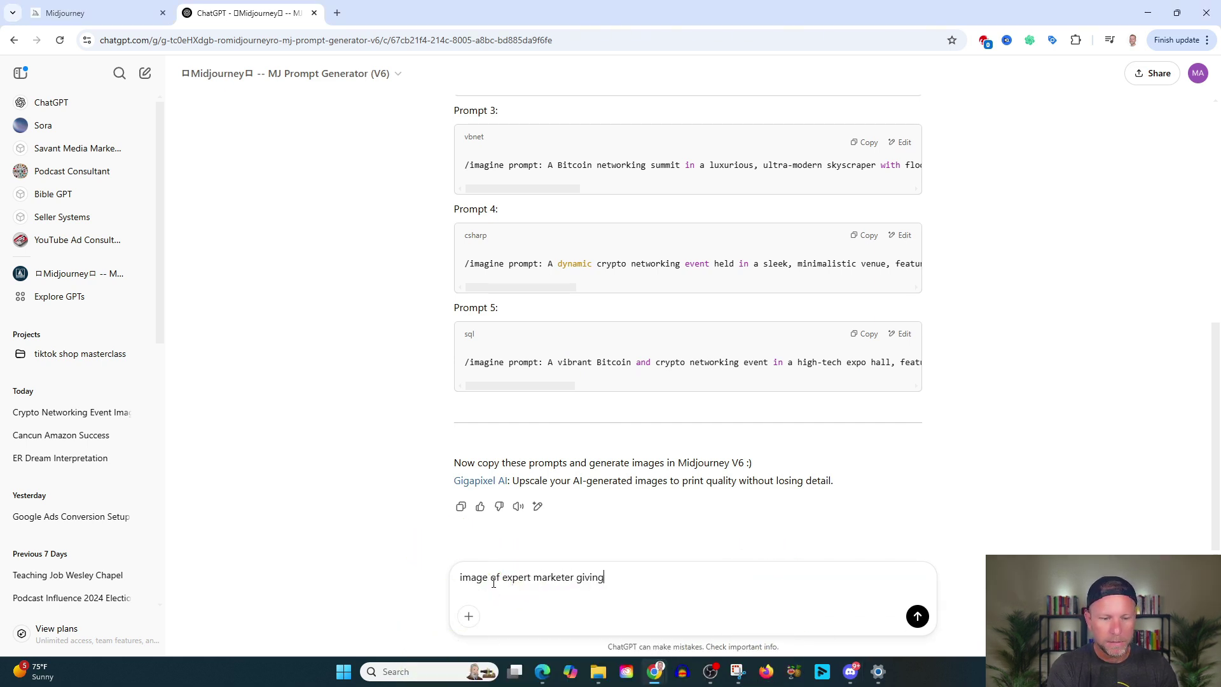
{"action": "type", "text": "speech to"}
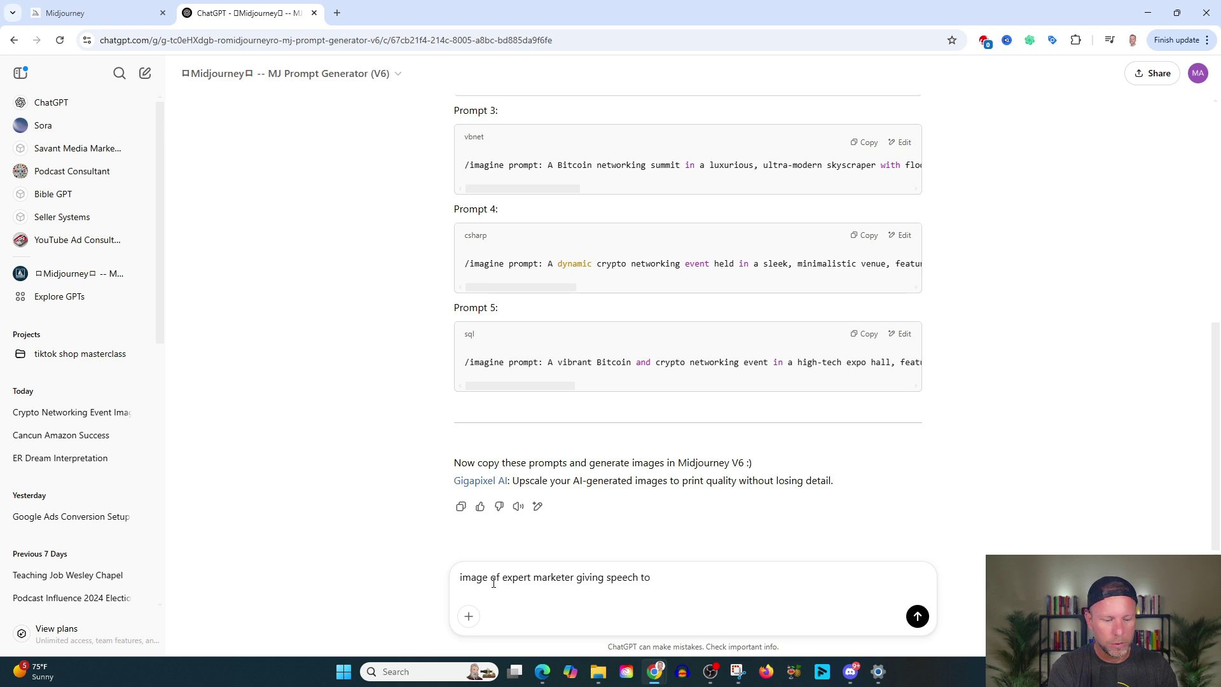
{"action": "type", "text": " huge "}
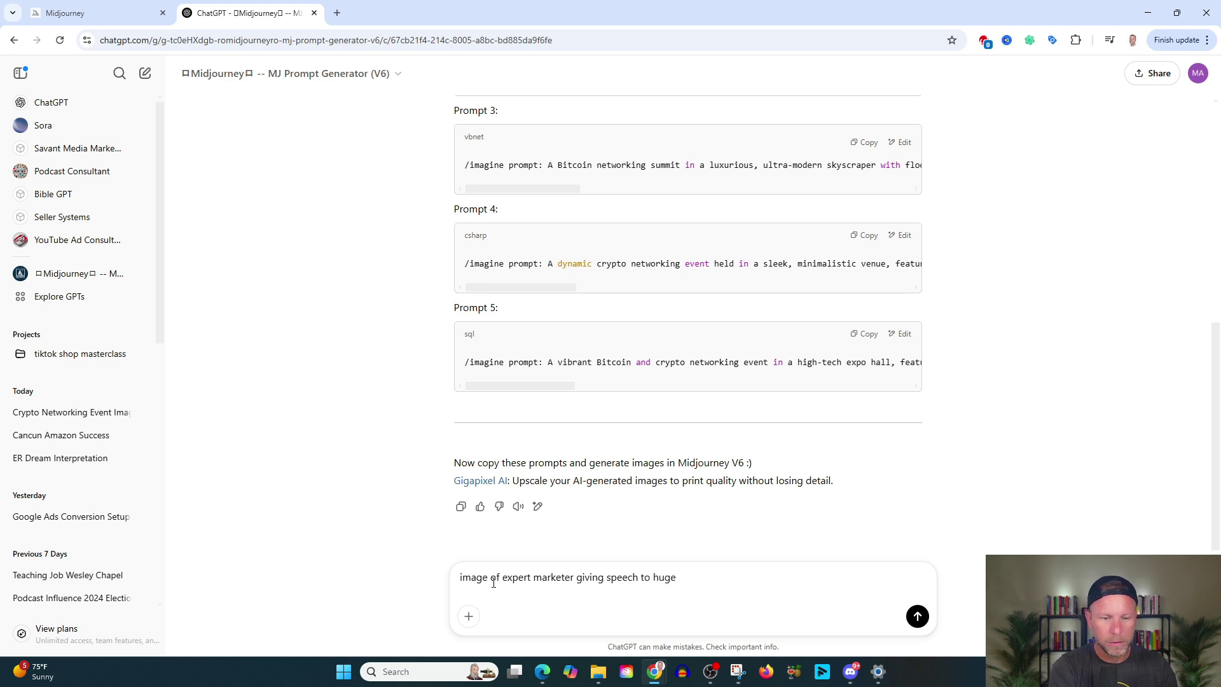
{"action": "type", "text": ", futuristic auditorium"}
{"action": "key", "text": "Return"}
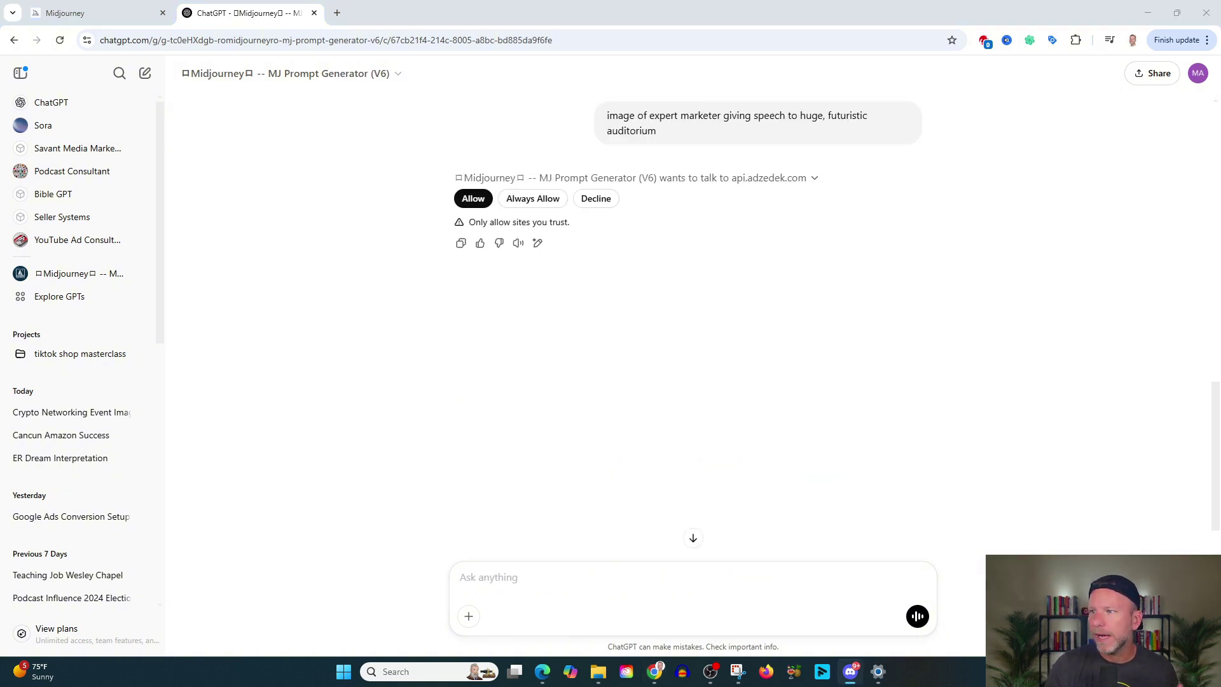
{"action": "key", "text": "alt+Tab"}
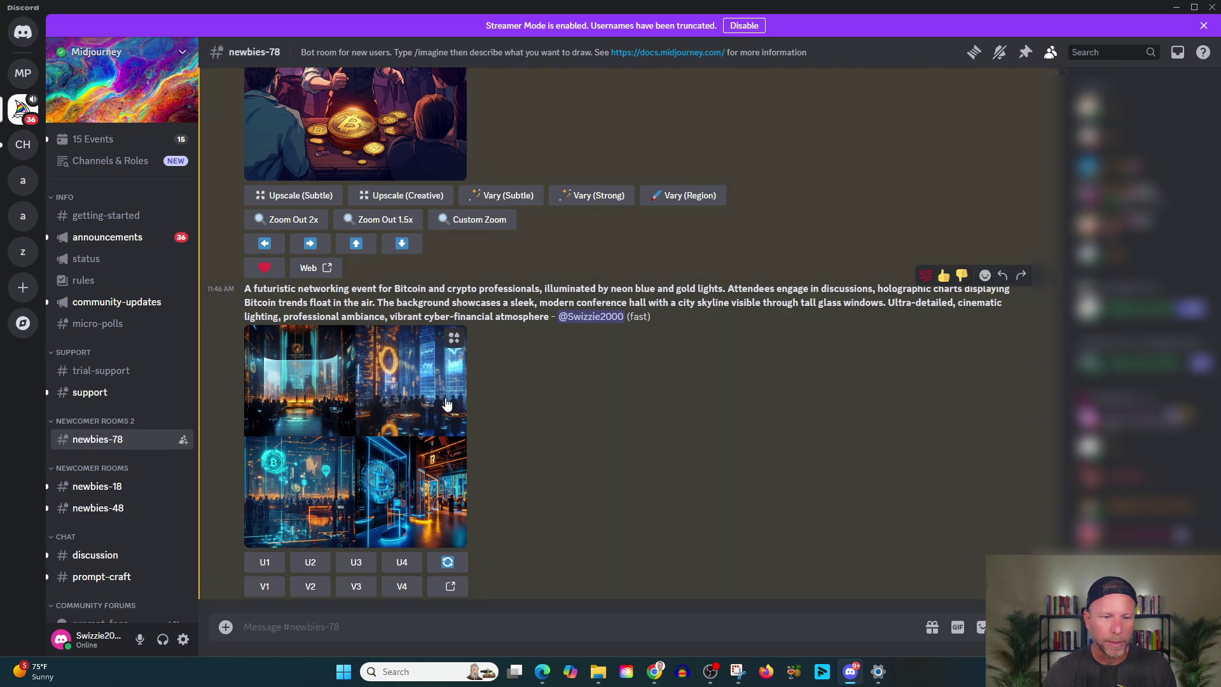
Preview the Bitcoin image grid, then copy the earlier futuristic networking-event prompt text
{"action": "left_click", "coordinate": [408, 432]}
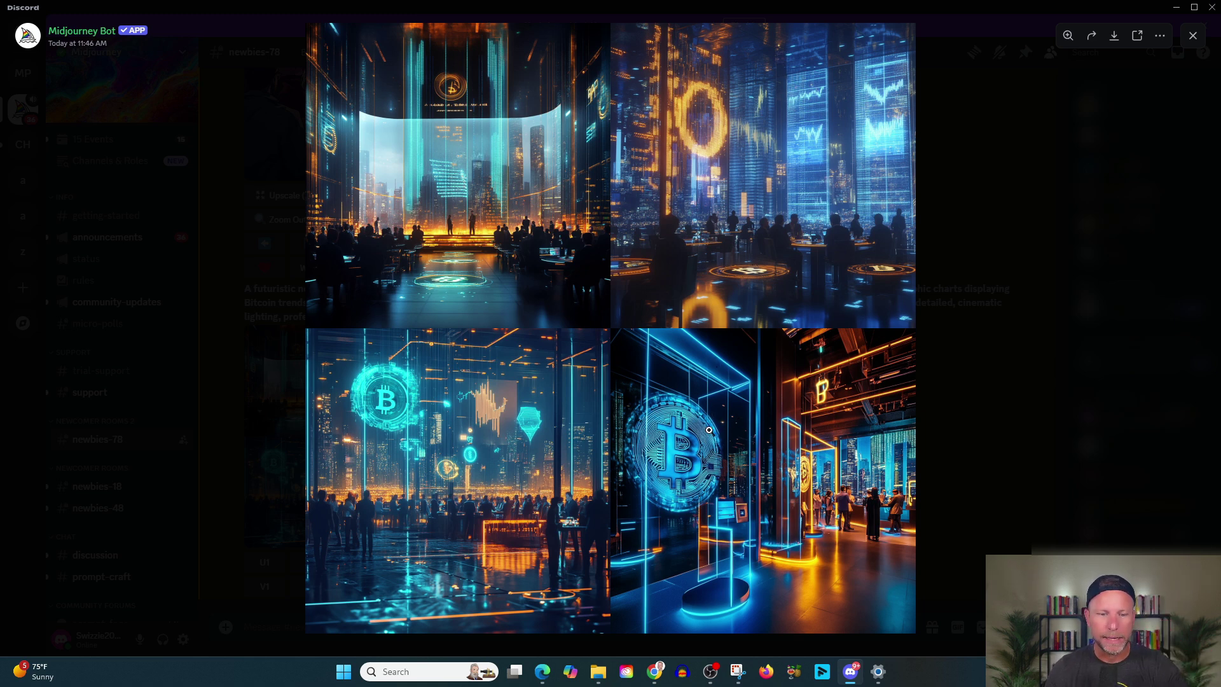
{"action": "left_click", "coordinate": [1194, 42]}
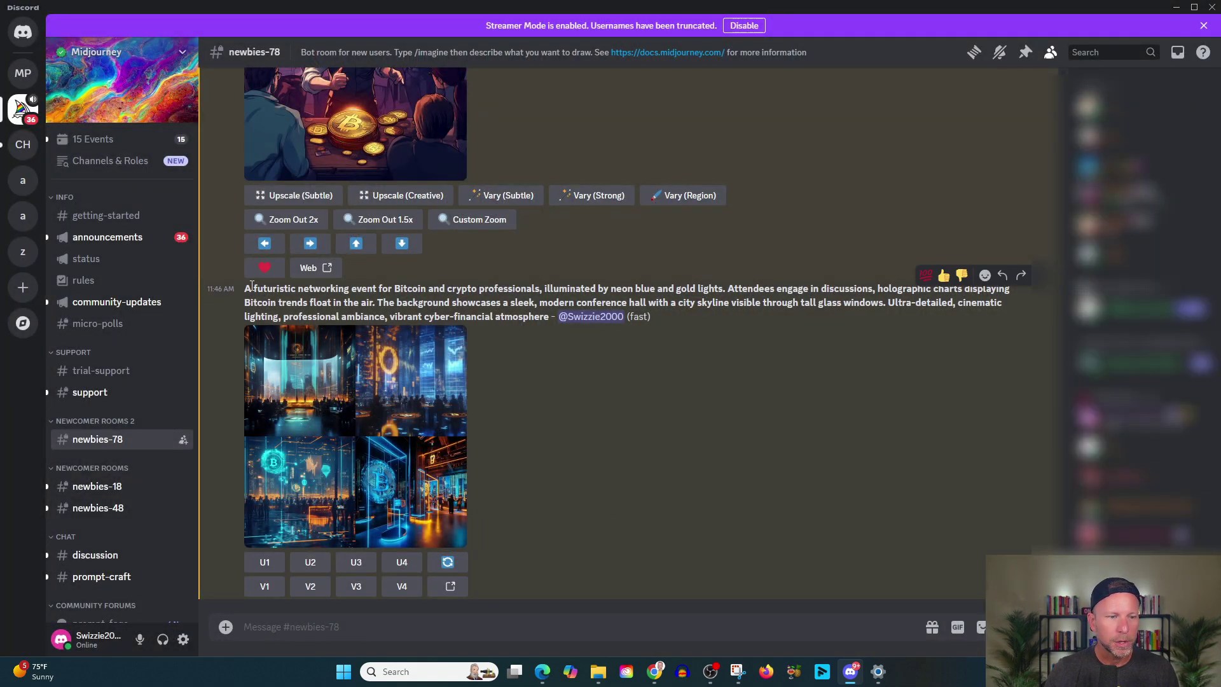
{"action": "left_click_drag", "start_coordinate": [246, 288], "coordinate": [551, 316]}
{"action": "right_click", "coordinate": [514, 291]}
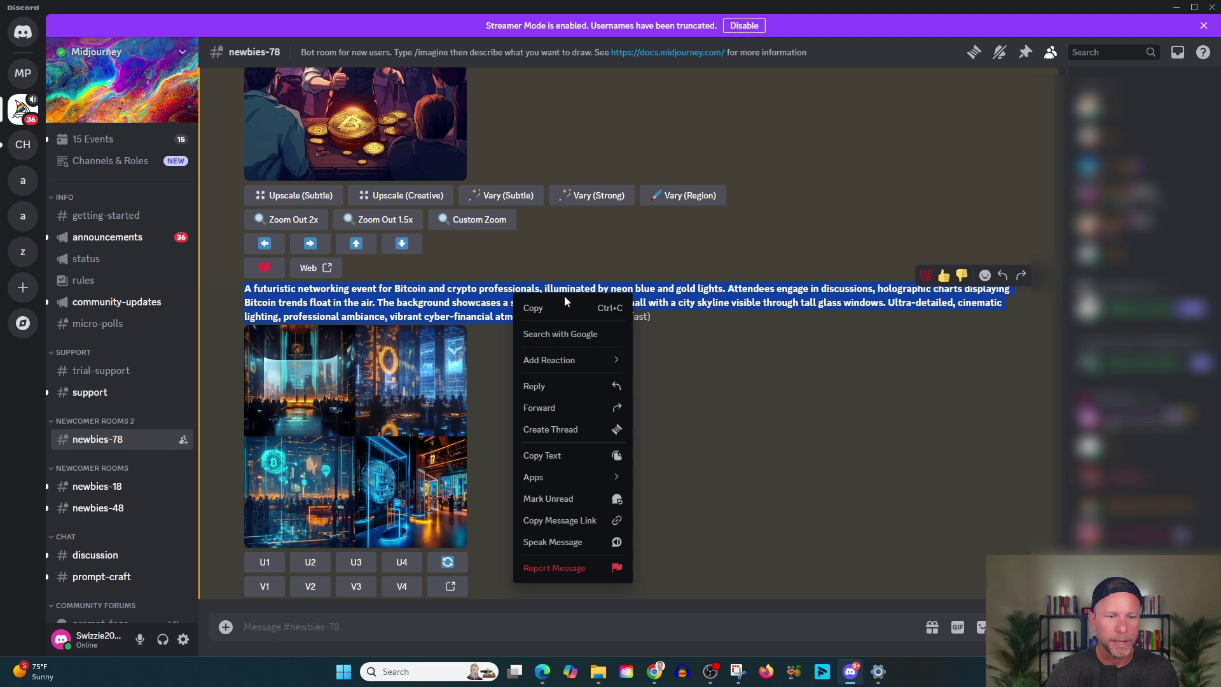
{"action": "left_click", "coordinate": [563, 300]}
Start a new /imagine command and paste the copied networking-event prompt into it
{"action": "left_click", "coordinate": [355, 622]}
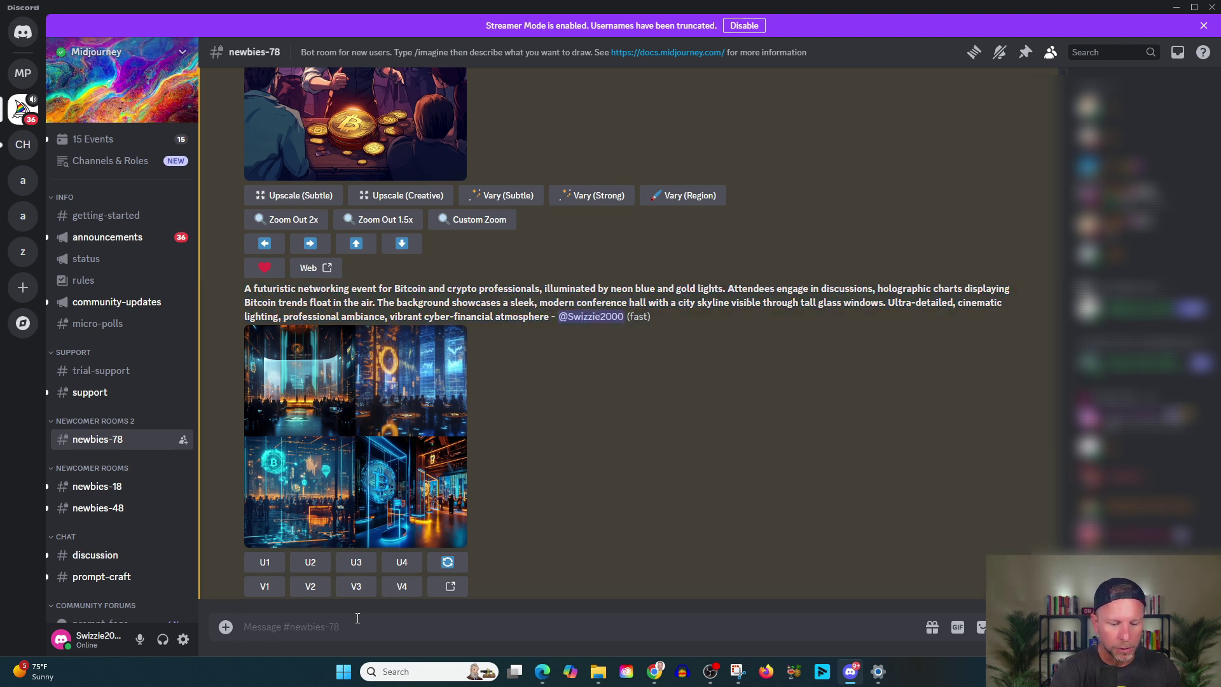
{"action": "type", "text": "/imagin"}
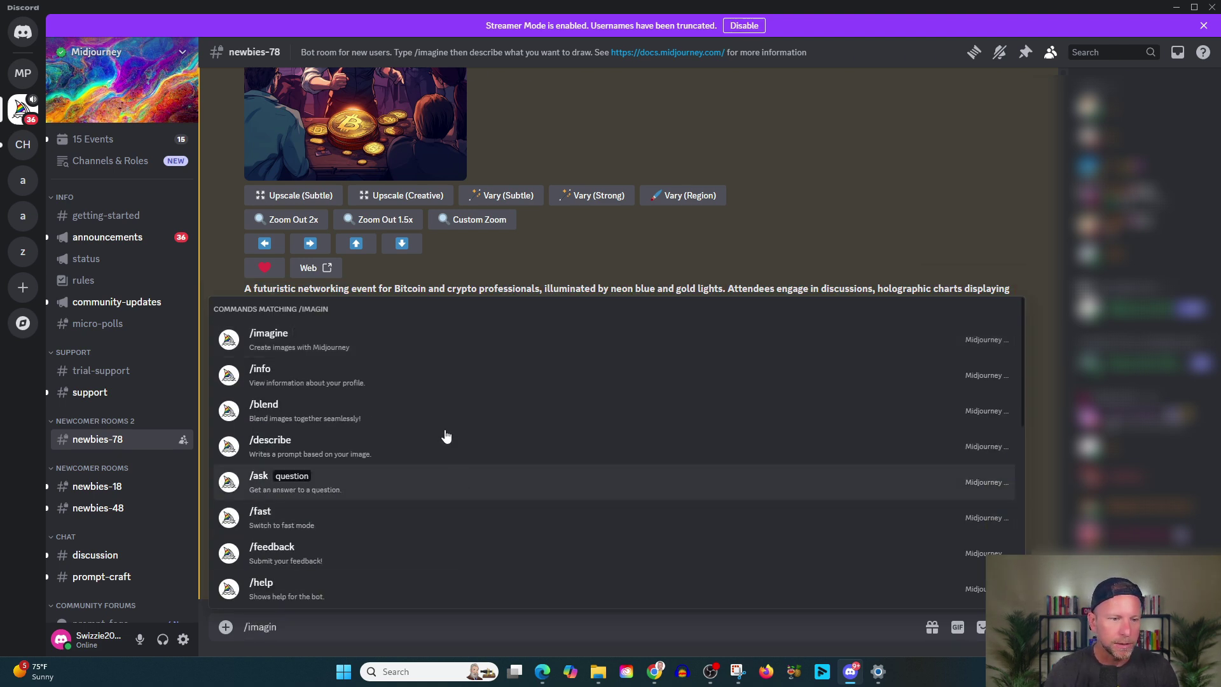
{"action": "key", "text": "Tab"}
{"action": "key", "text": "ctrl+v"}
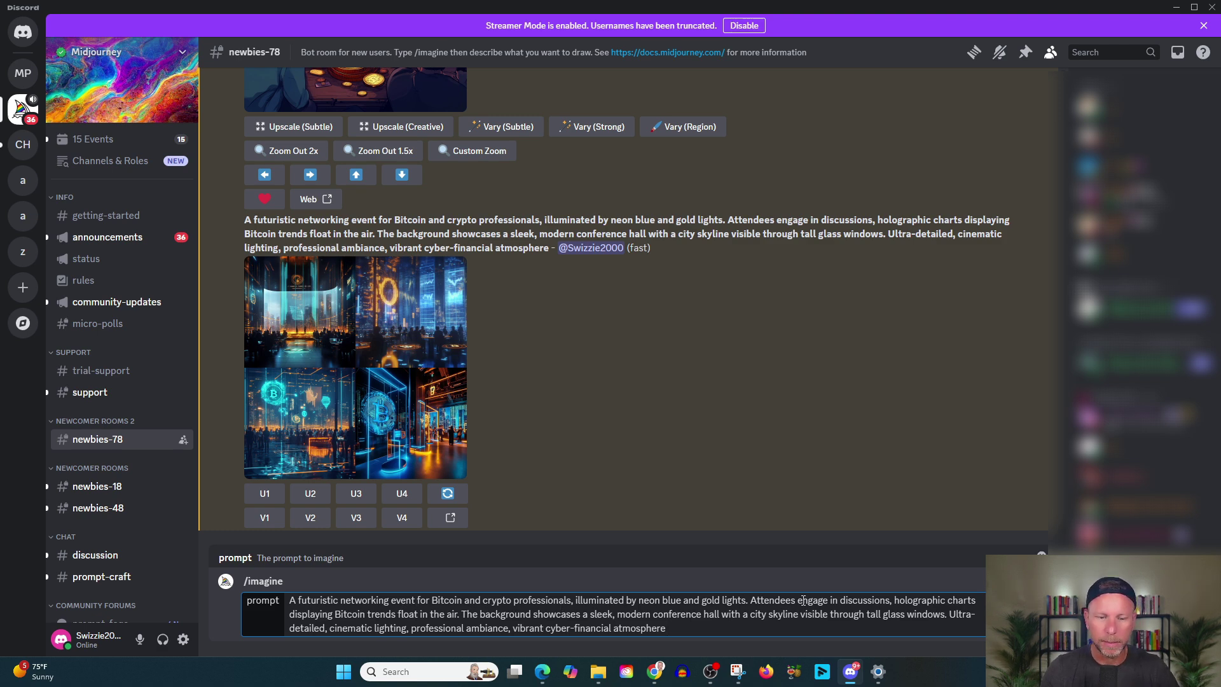
{"action": "left_click_drag", "start_coordinate": [751, 601], "coordinate": [893, 600]}
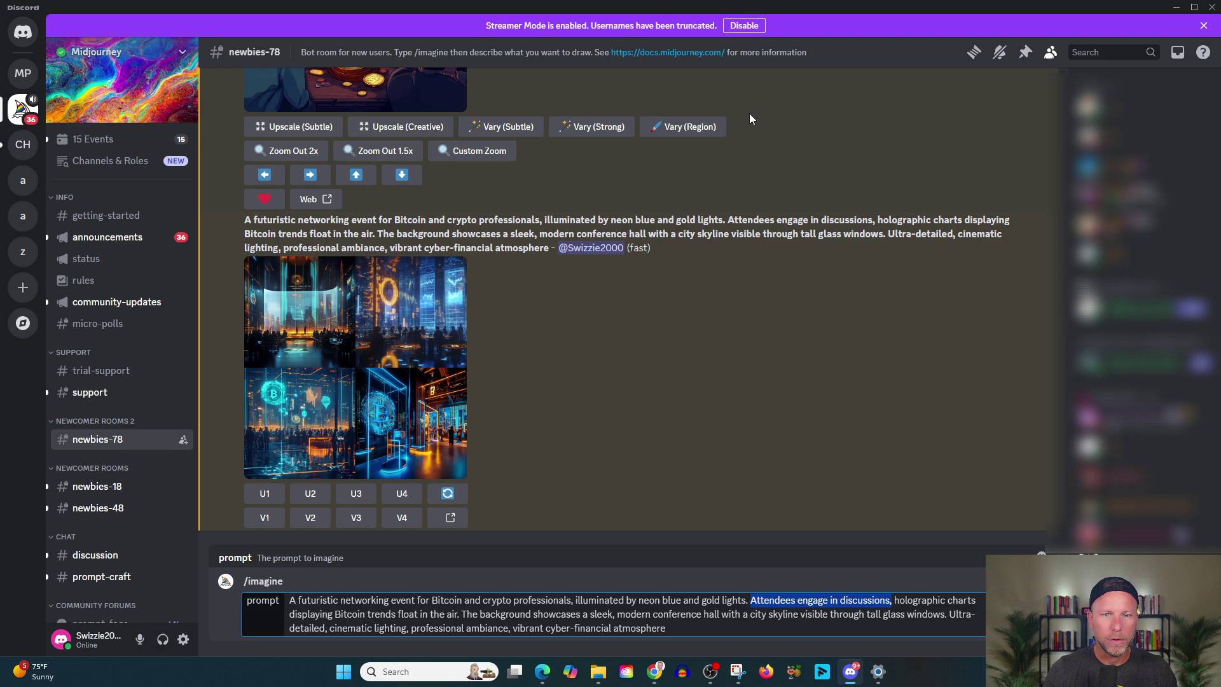
Send ChatGPT 'We want to focus on one person to welcome new attendees' and always allow api.adzedek.com
{"action": "left_click", "coordinate": [1186, 6]}
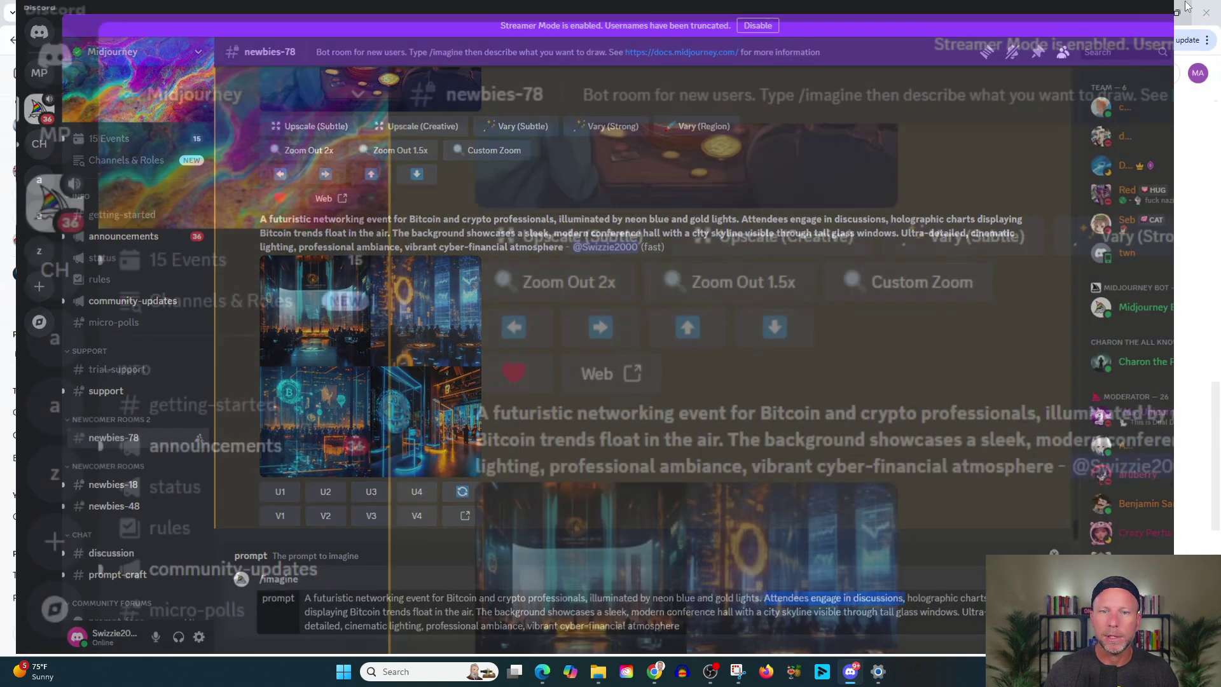
{"action": "left_click", "coordinate": [726, 10]}
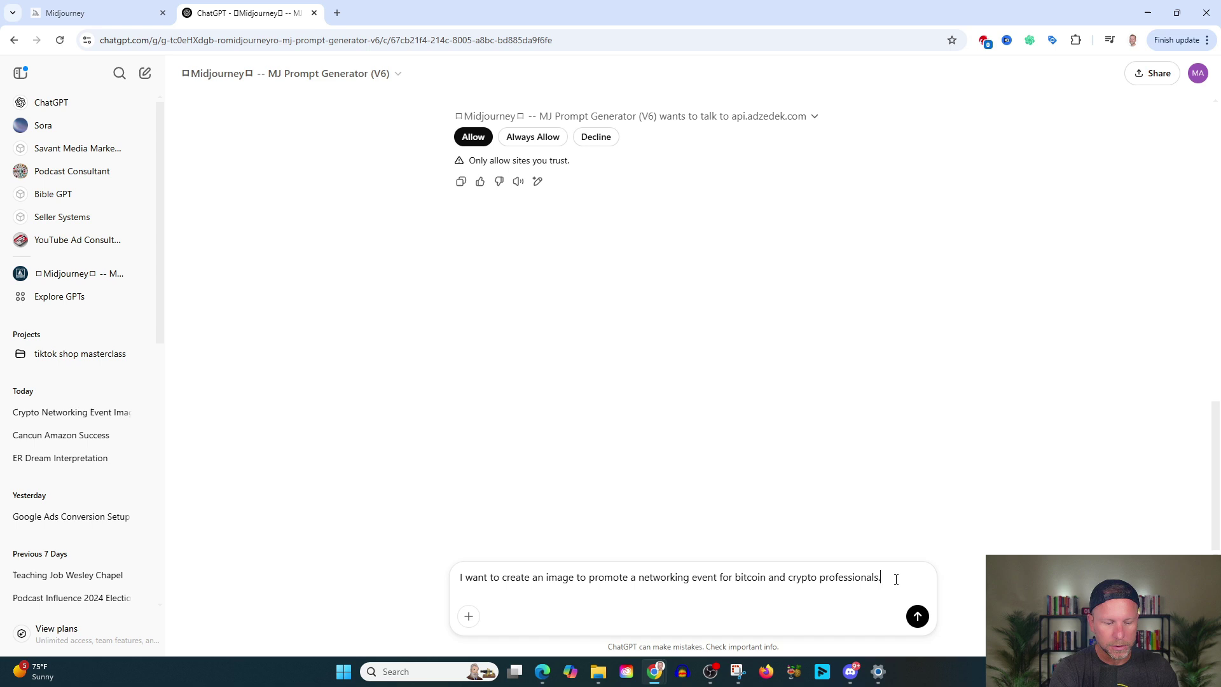
{"action": "type", "text": "We want to fo"}
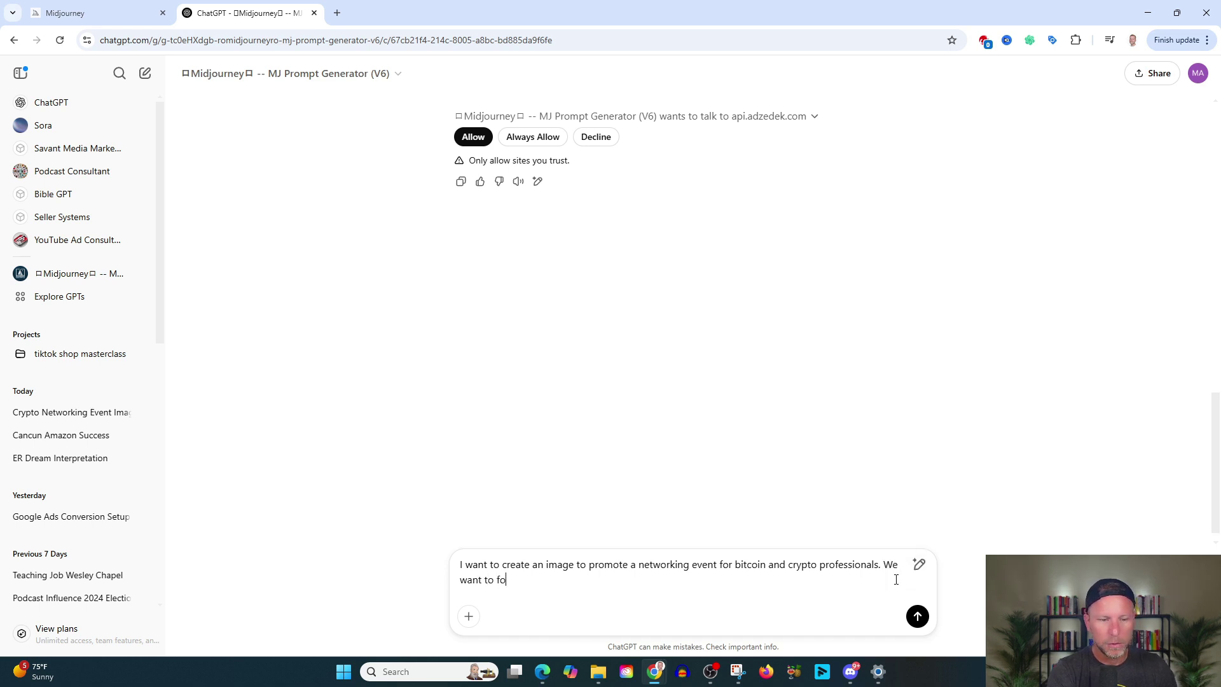
{"action": "type", "text": "cus on one pe"}
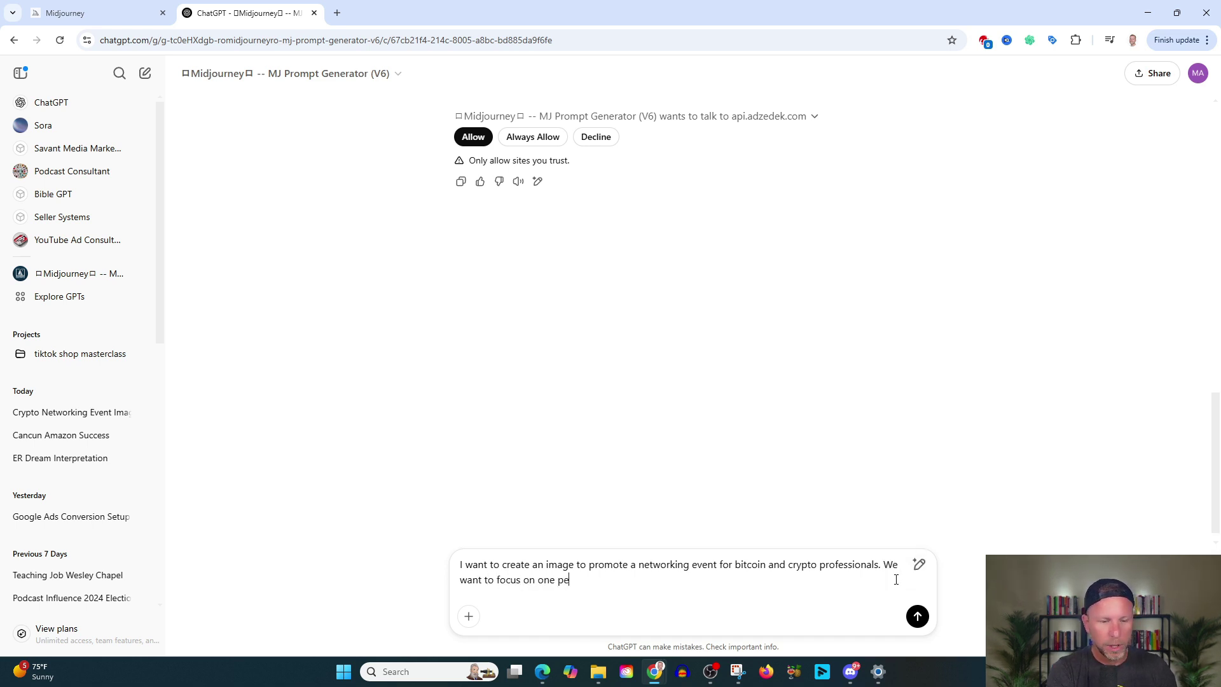
{"action": "type", "text": "rson to wel"}
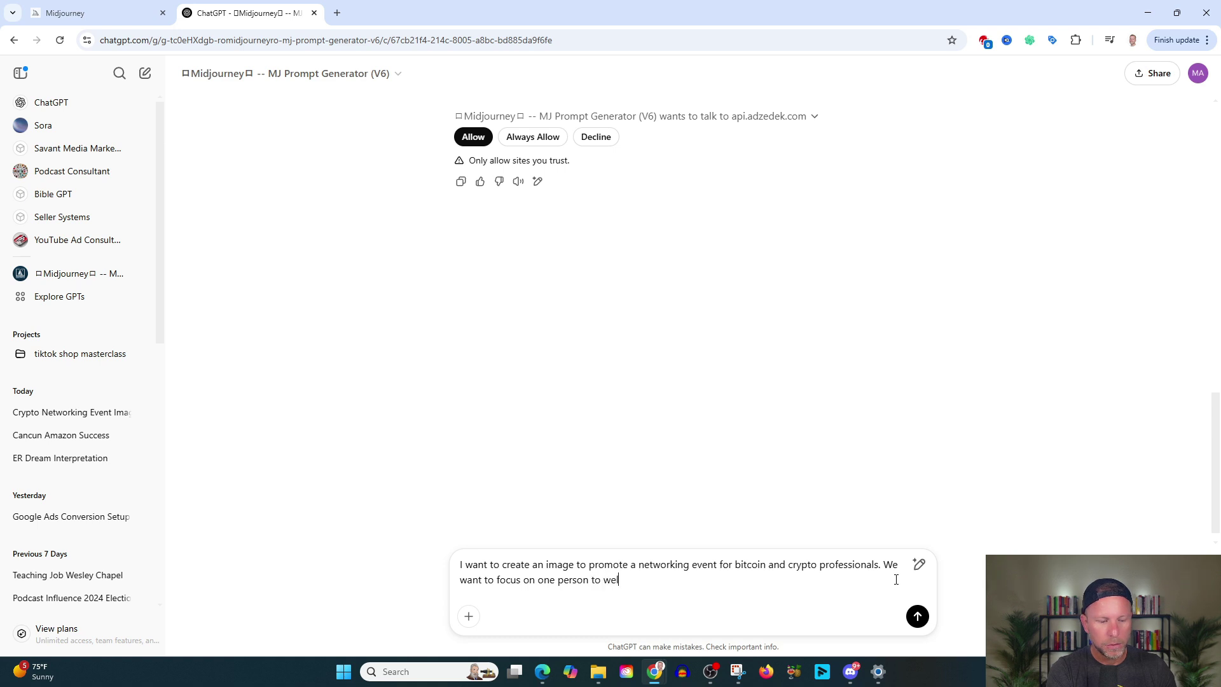
{"action": "type", "text": "come new a"}
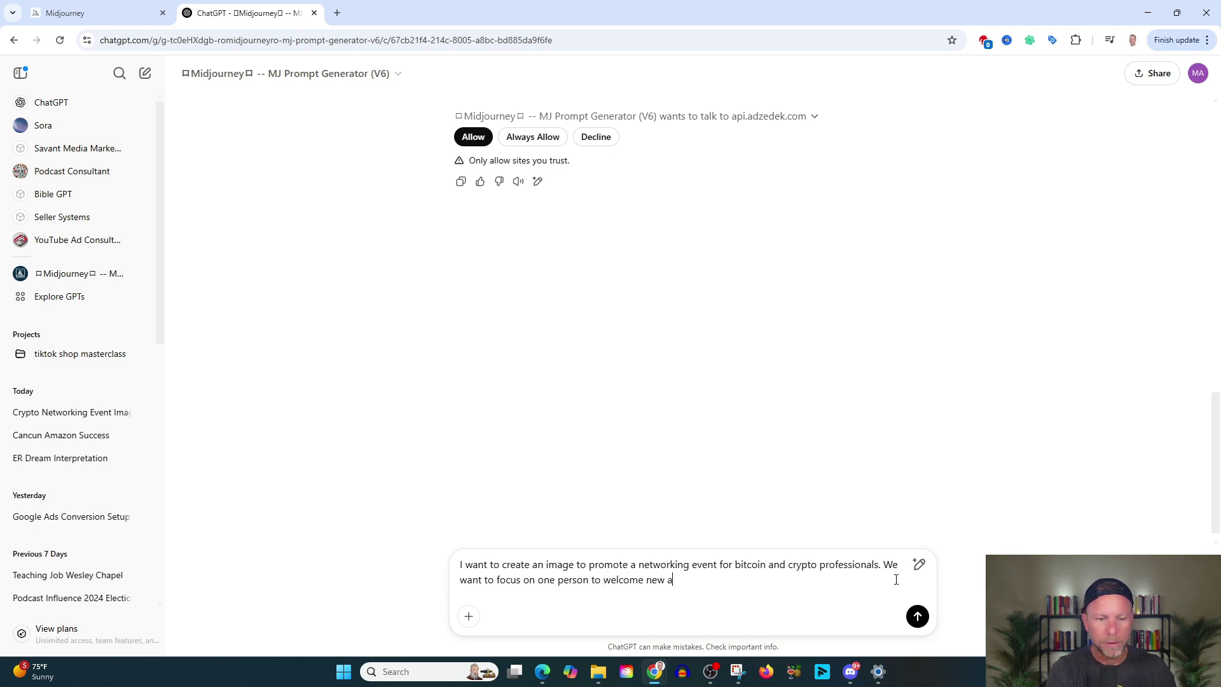
{"action": "type", "text": "ttendees"}
{"action": "key", "text": "Return"}
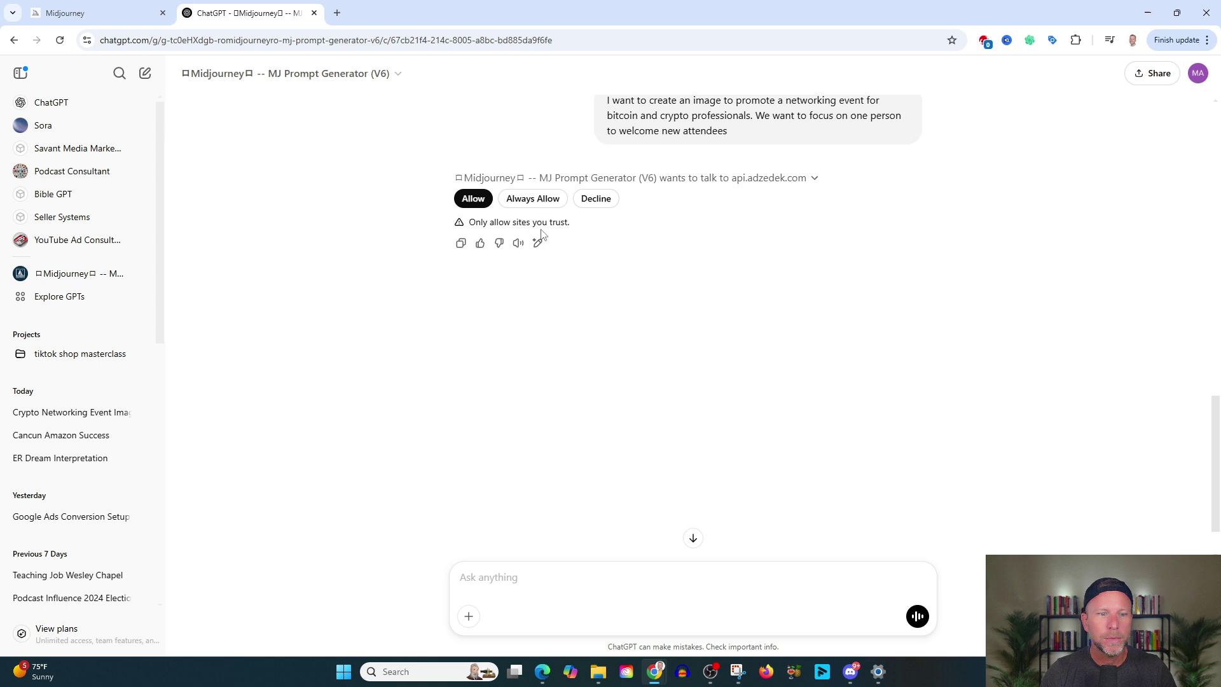
{"action": "left_click", "coordinate": [521, 201]}
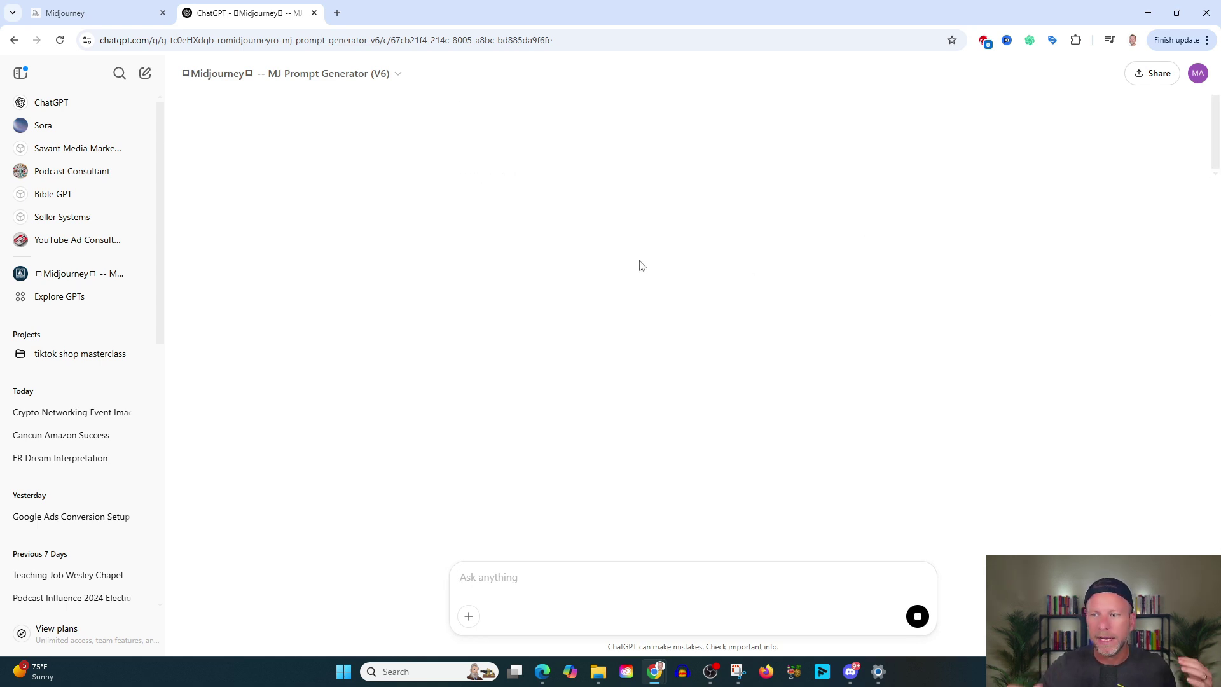
{"action": "left_click", "coordinate": [851, 671]}
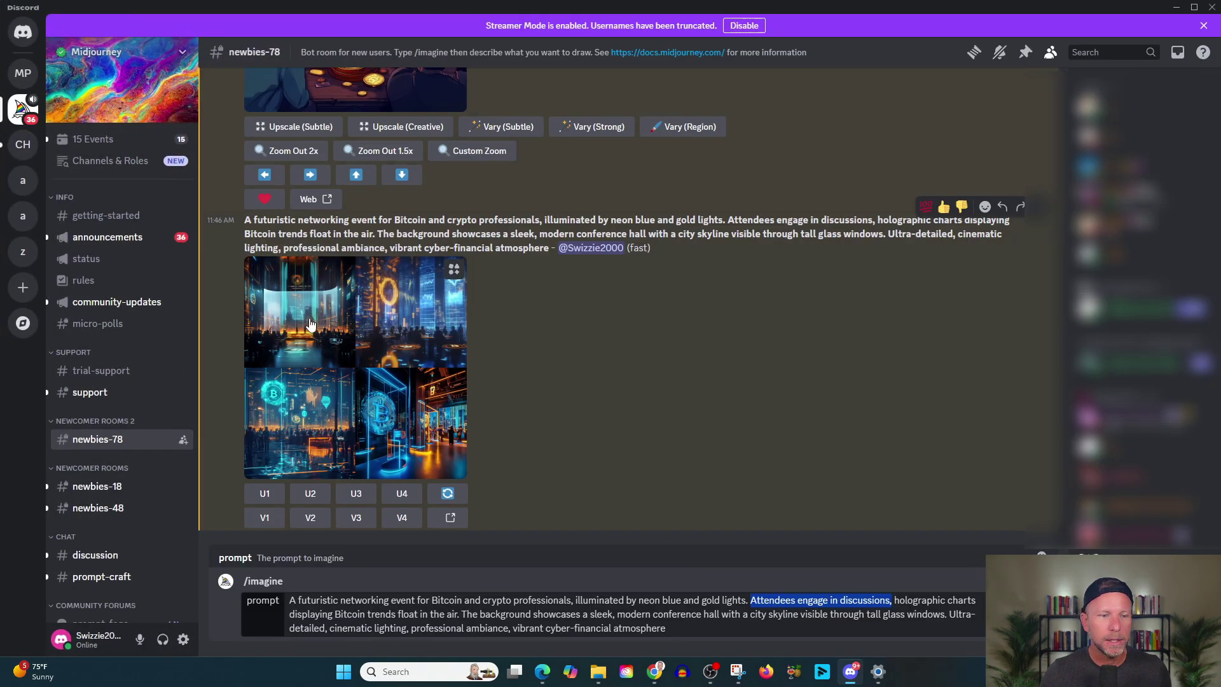
Review the Bitcoin grid, then paste the GPT's generated prompt into a new /imagine command
{"action": "left_click", "coordinate": [361, 342]}
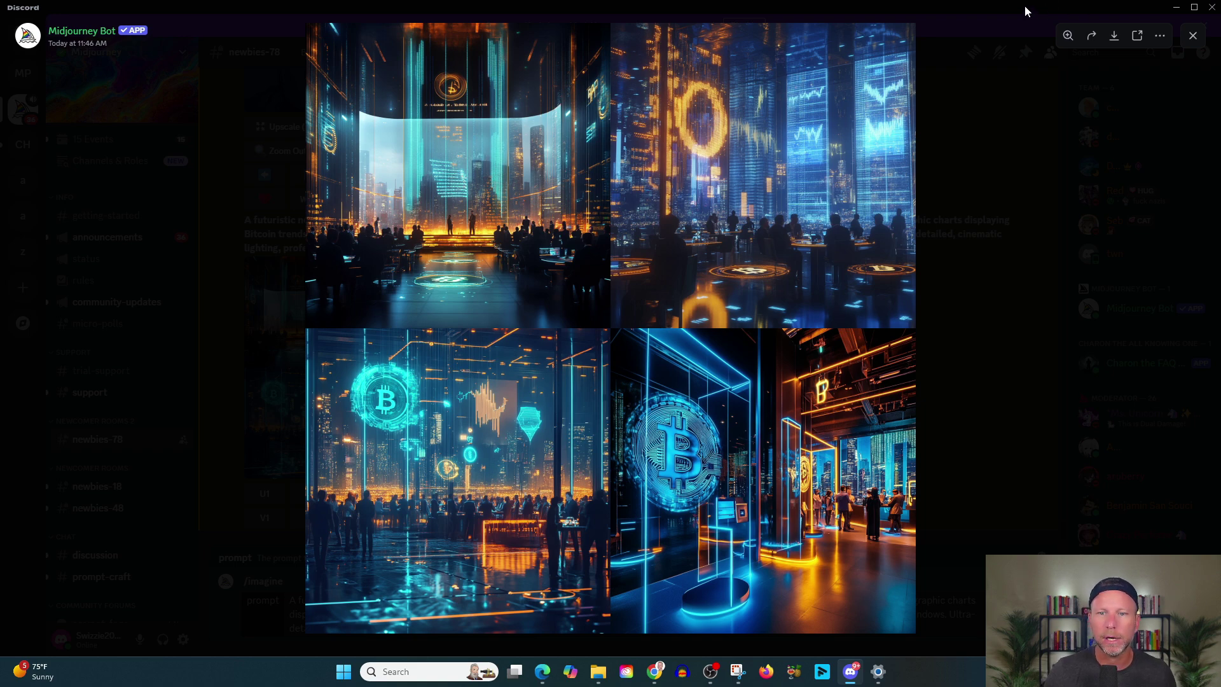
{"action": "left_click", "coordinate": [1194, 8]}
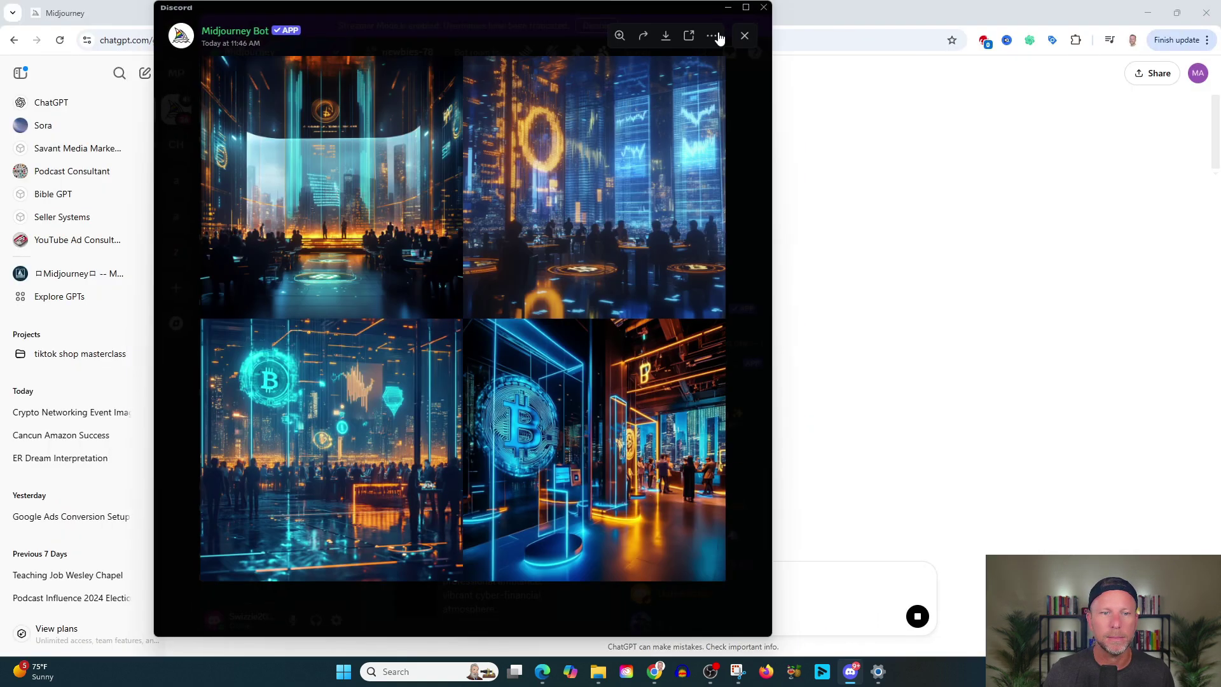
{"action": "left_click_drag", "start_coordinate": [614, 9], "coordinate": [1220, 132]}
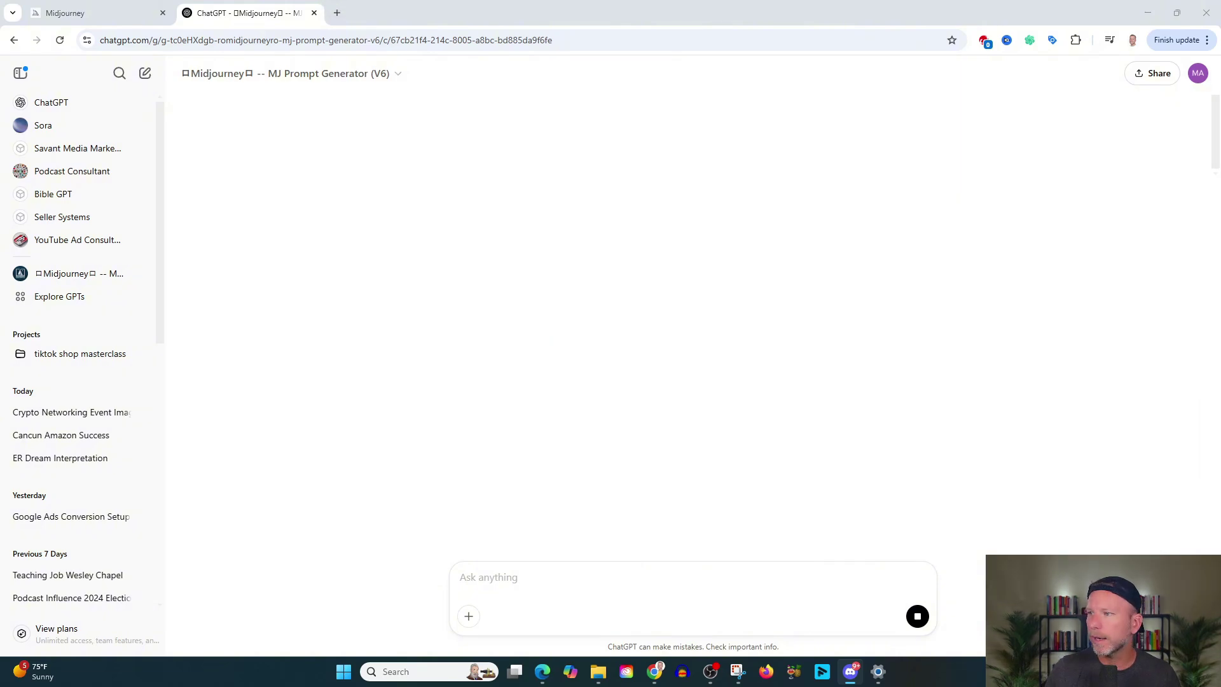
{"action": "left_click", "coordinate": [348, 185]}
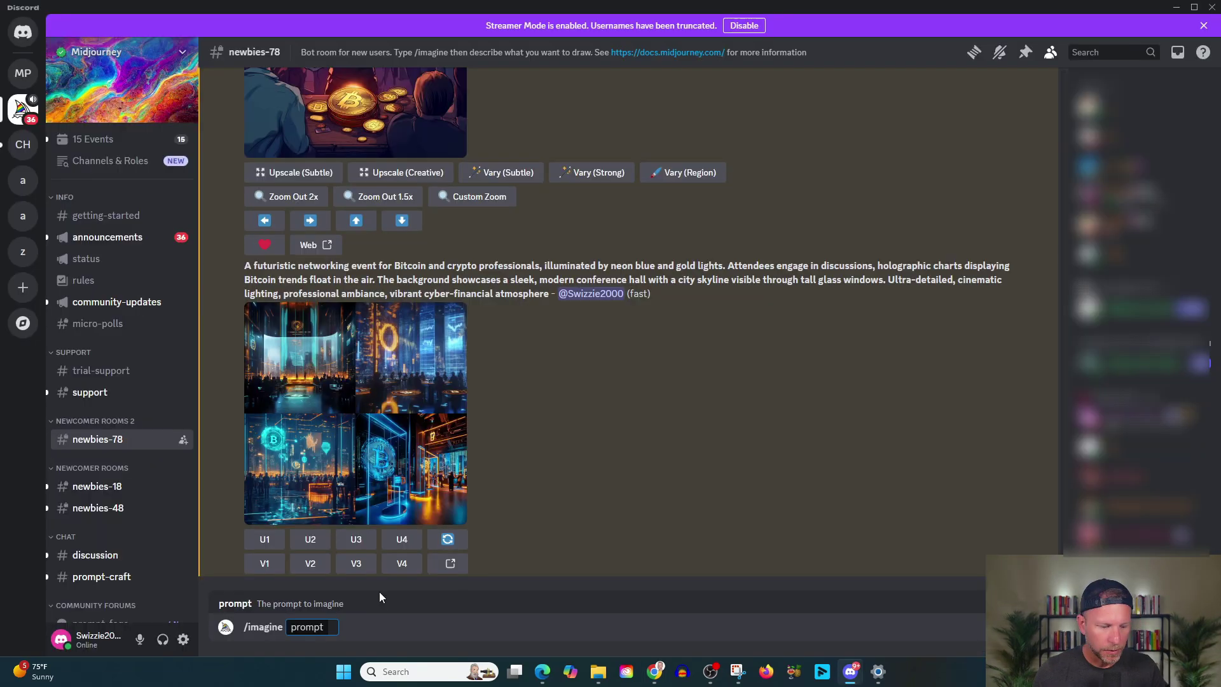
{"action": "type", "text": "/imagine prompt: A confident and charismatic Bitcoin expert stands on a futuristic stage, warmly welcoming attendees to an exclusive crypto networking event. Behind them, a massive holographic Bitcoin logo glows, and digital financial charts hover mid-air. The audience listens attentively in a sleek, high-tech conference hall with neon blue and gold lighting. Ultra-detailed, cinematic atmosphere, professional yet inviting --ar 16:9 --v 6.0"}
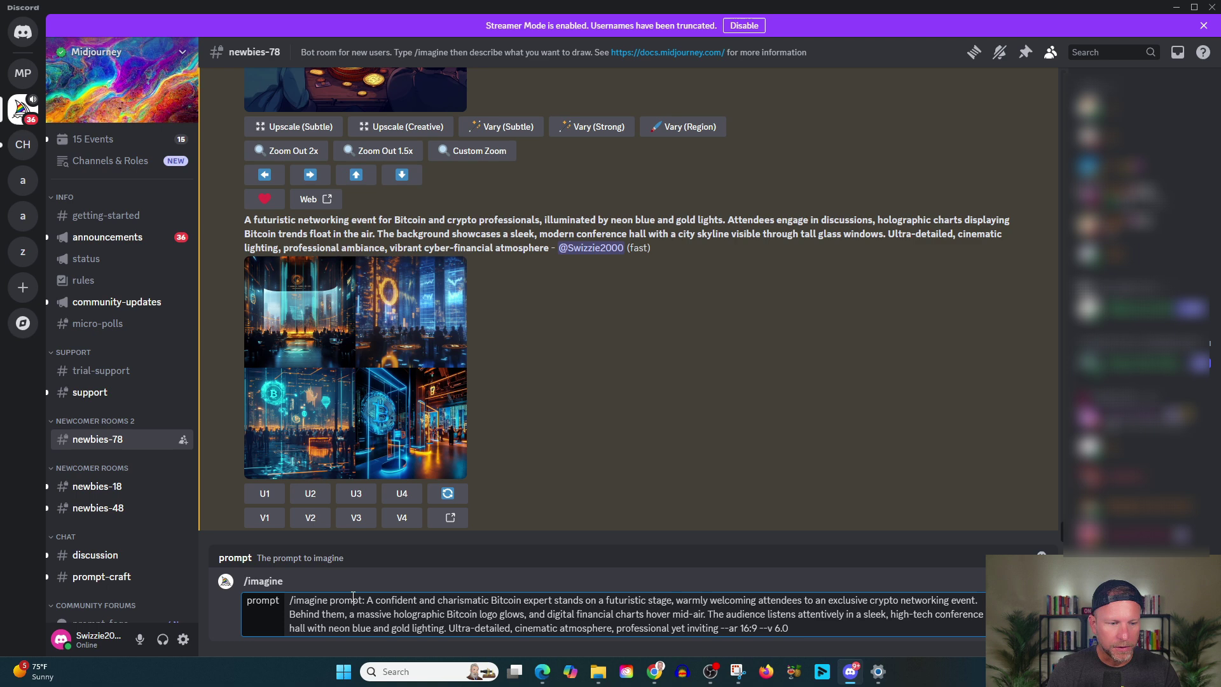
Strip the leading '/imagine prompt:' and trailing '--ar 16:9 --v 6.0', then submit the Bitcoin-expert prompt
{"action": "left_click_drag", "start_coordinate": [368, 602], "coordinate": [304, 600]}
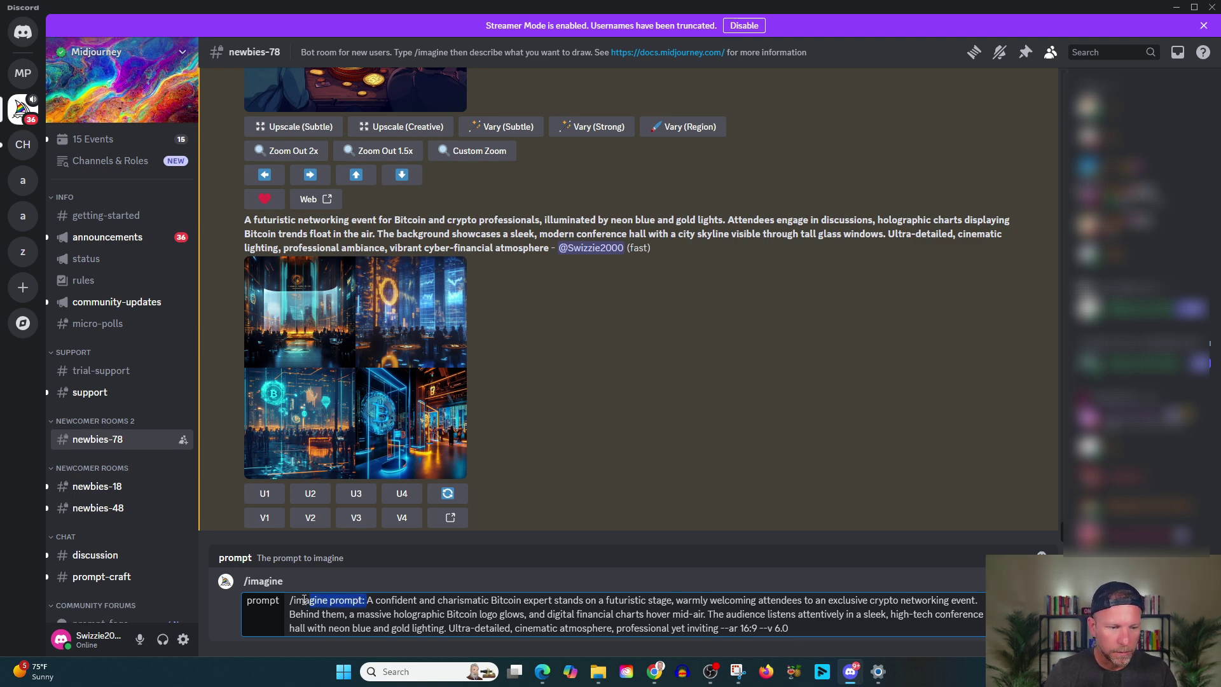
{"action": "key", "text": "BackSpace"}
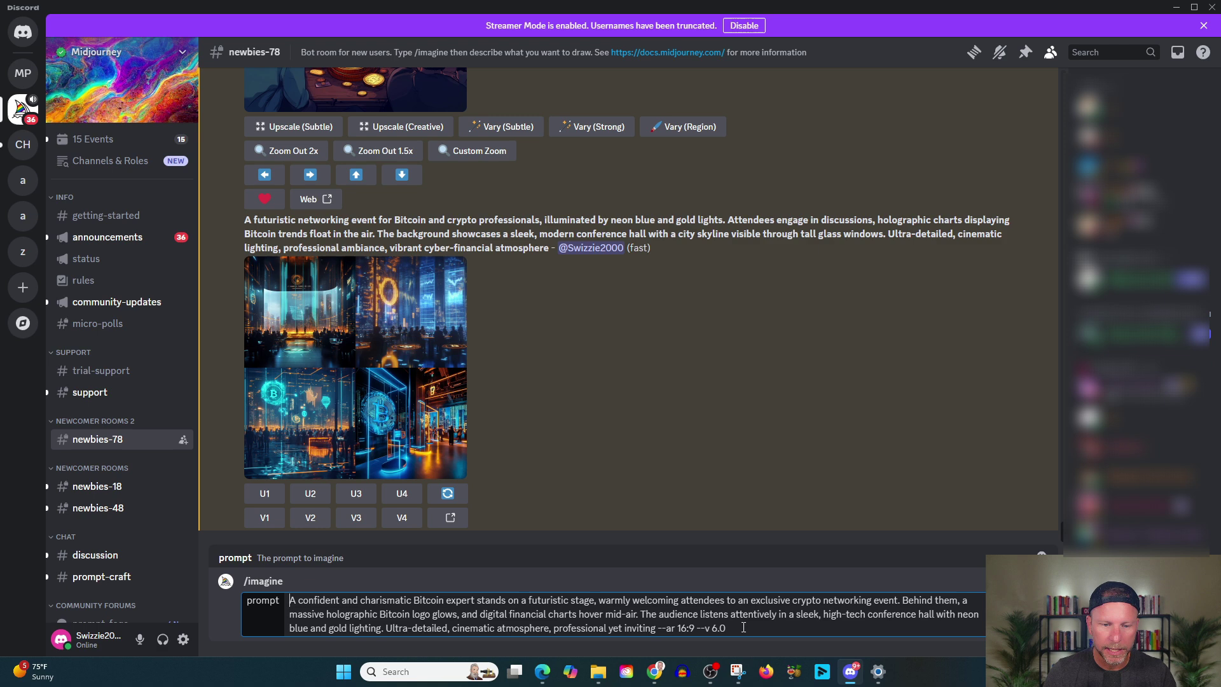
{"action": "left_click_drag", "start_coordinate": [738, 628], "coordinate": [658, 629]}
{"action": "key", "text": "BackSpace"}
{"action": "key", "text": "Return"}
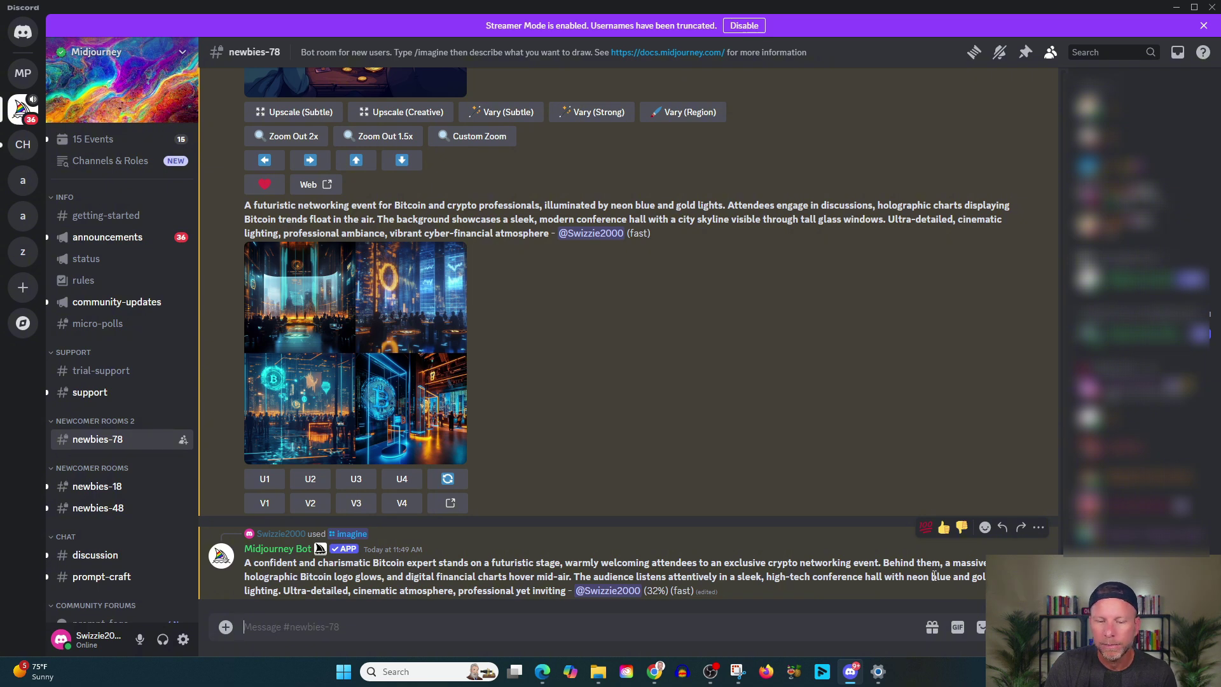
{"action": "left_click_drag", "start_coordinate": [931, 577], "coordinate": [987, 577]}
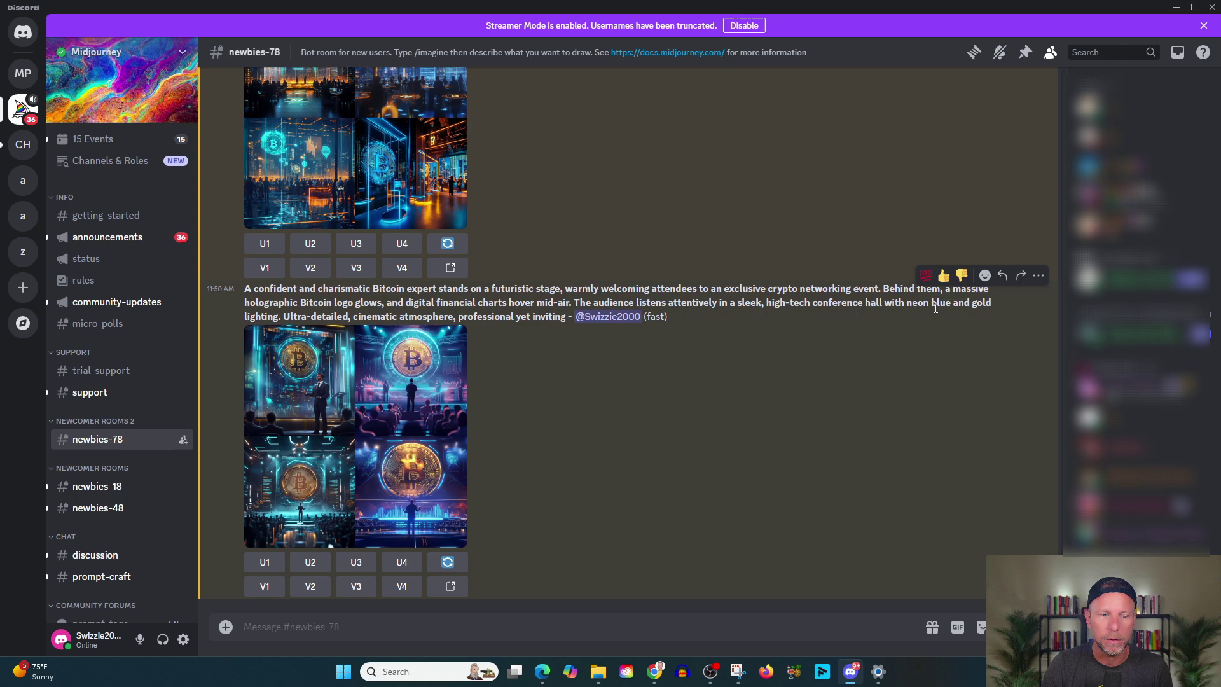
Start a fresh /imagine with the Bitcoin expert prompt and delete its duplicated '/imagine prompt:' prefix
{"action": "left_click", "coordinate": [376, 395]}
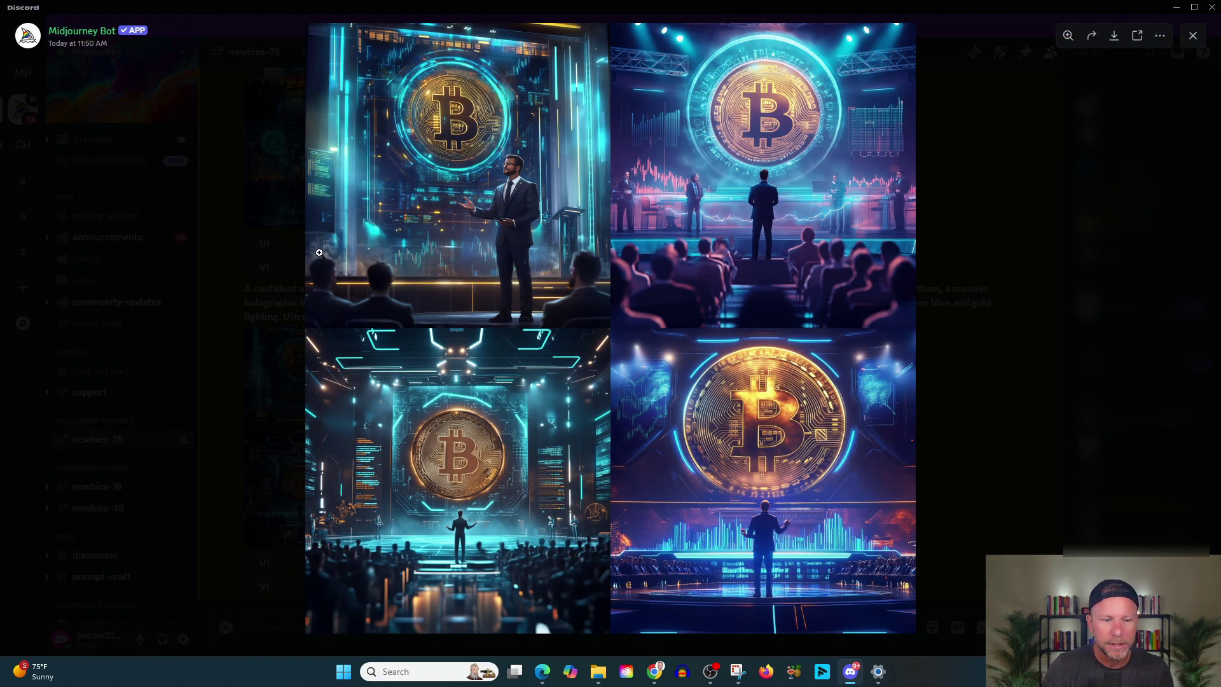
{"action": "left_click", "coordinate": [1194, 37]}
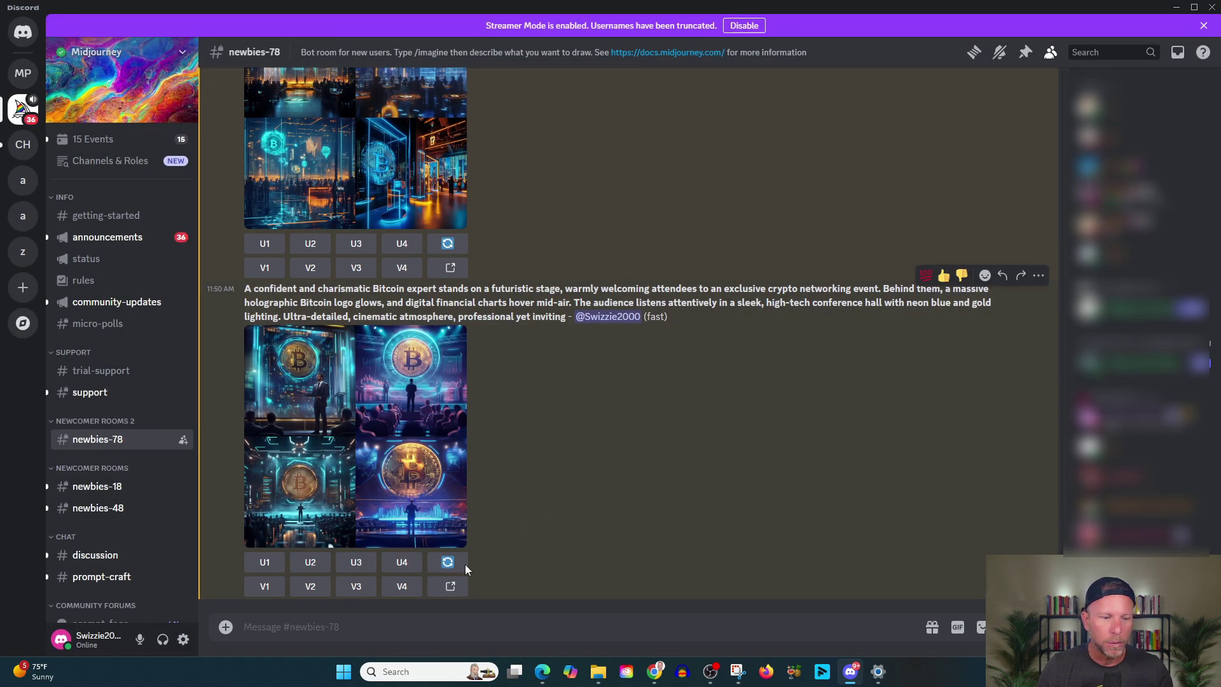
{"action": "type", "text": "/imagin"}
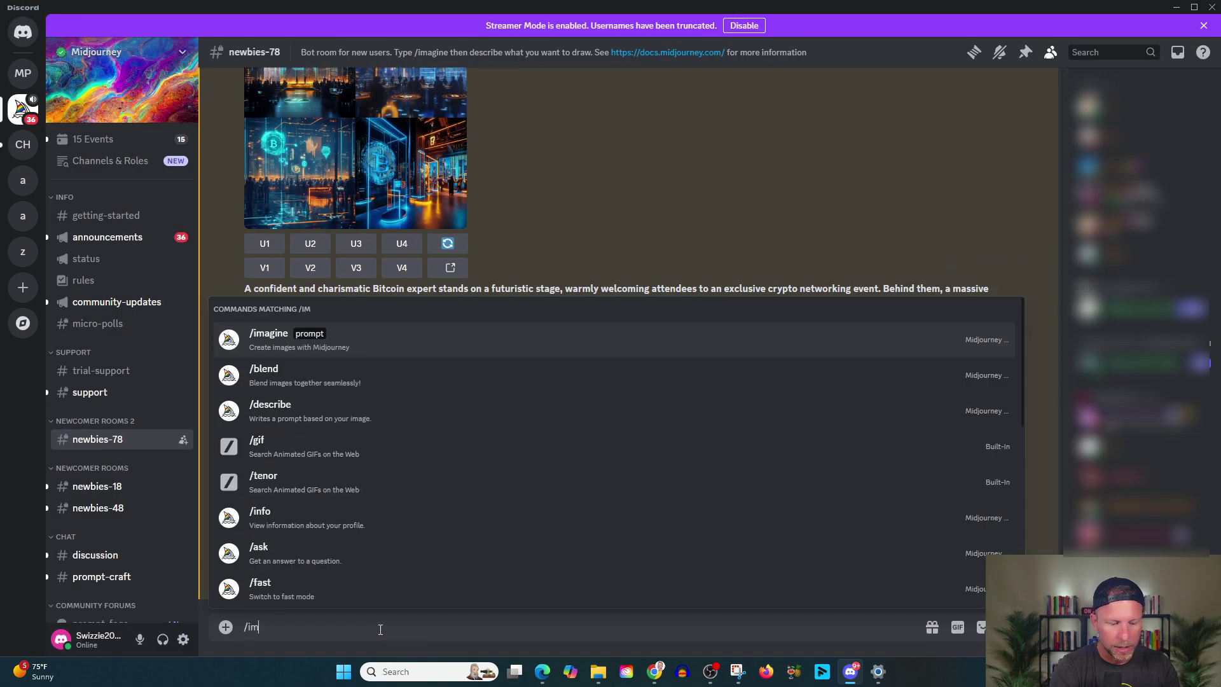
{"action": "left_click", "coordinate": [360, 352]}
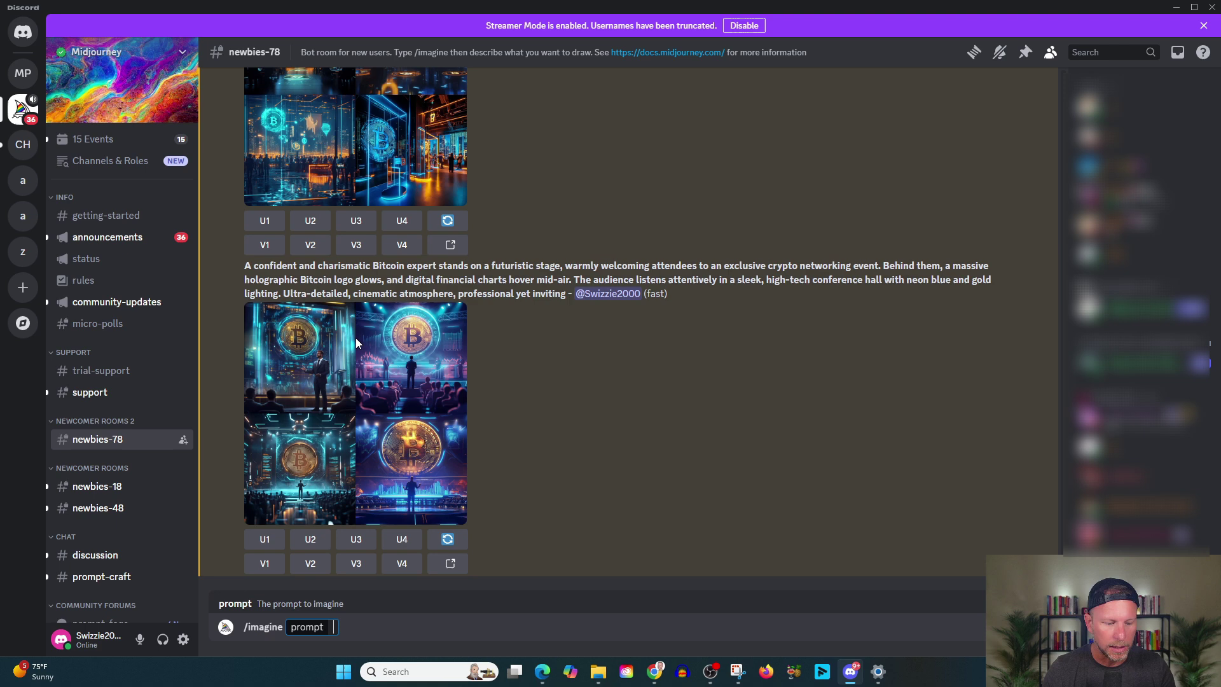
{"action": "type", "text": "/imagine prompt: A confident and charismatic Bitcoin expert stands on a futuristic stage, warmly welcoming attendees to an exclusive crypto networking event. Behind them, a massive holographic Bitcoin logo glows, and digital financial charts hover mid-air. The audience listens attentively in a sleek, high-tech conference hall with neon blue and gold lighting. Ultra-detailed, cinematic atmosphere, professional yet inviting --ar 16:9 --v 6.0"}
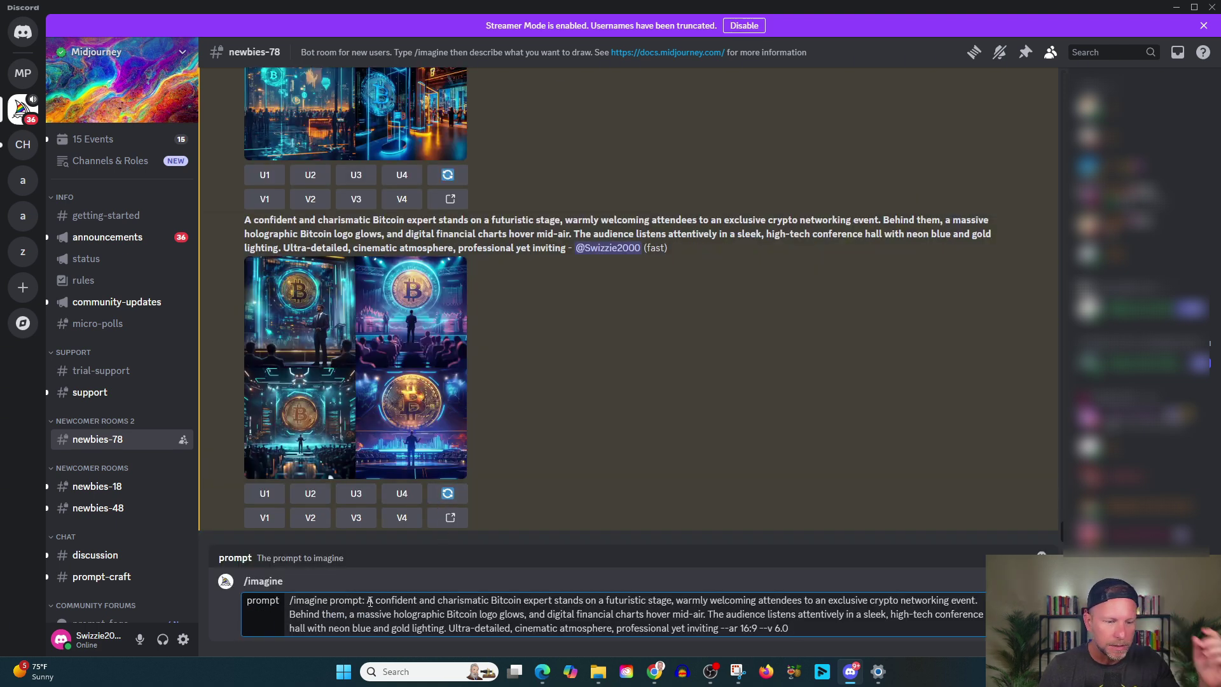
{"action": "left_click_drag", "start_coordinate": [369, 602], "coordinate": [260, 602]}
{"action": "key", "text": "BackSpace"}
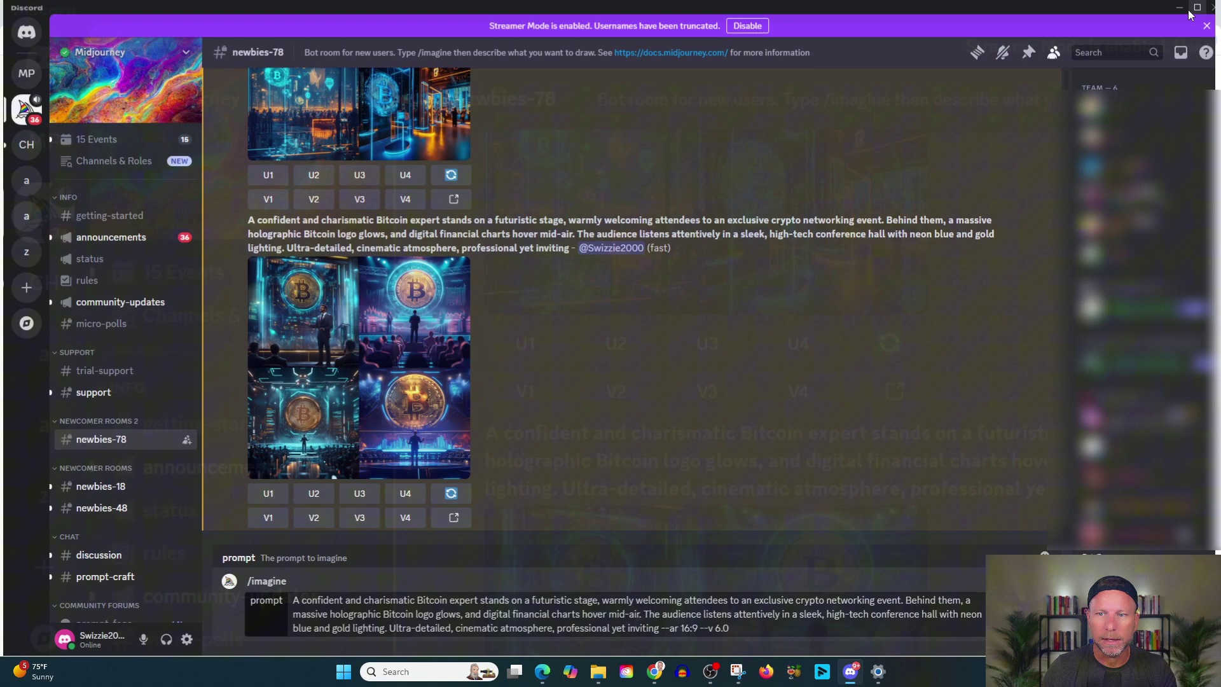
Minimize Discord and copy the earlier one-person welcome request from the ChatGPT chat
{"action": "left_click", "coordinate": [1198, 8]}
{"action": "left_click_drag", "start_coordinate": [707, 23], "coordinate": [827, 79]}
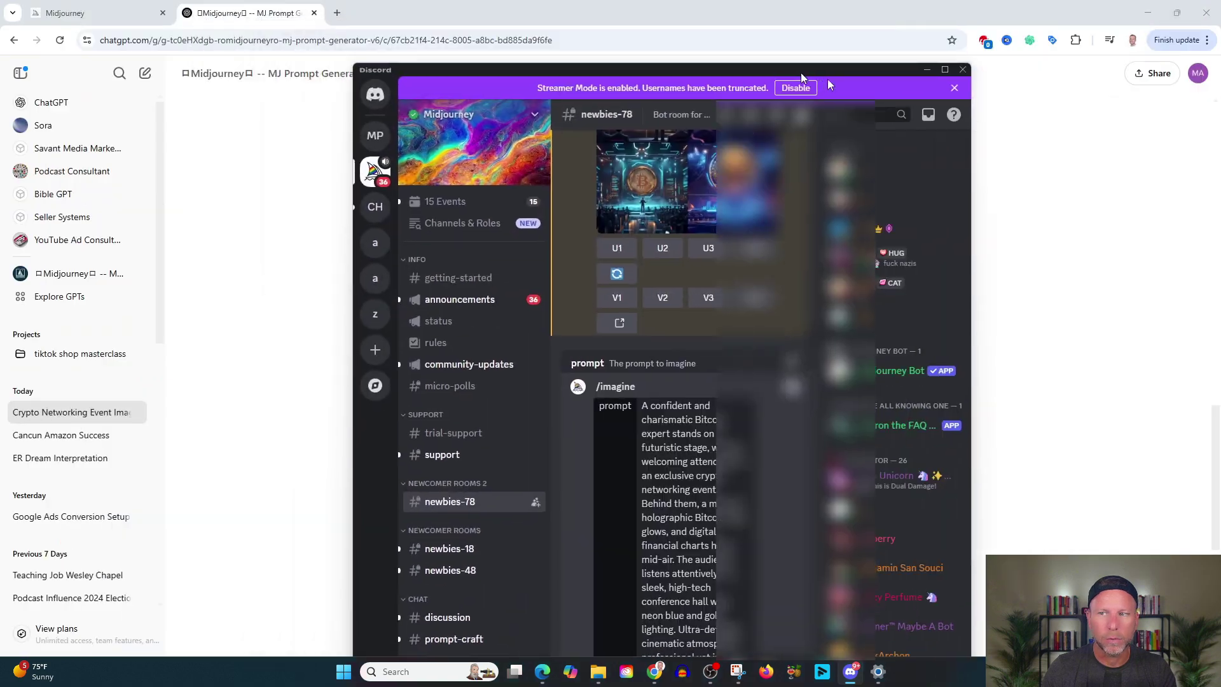
{"action": "left_click", "coordinate": [894, 79]}
{"action": "triple_click", "coordinate": [666, 139]}
{"action": "right_click", "coordinate": [667, 140]}
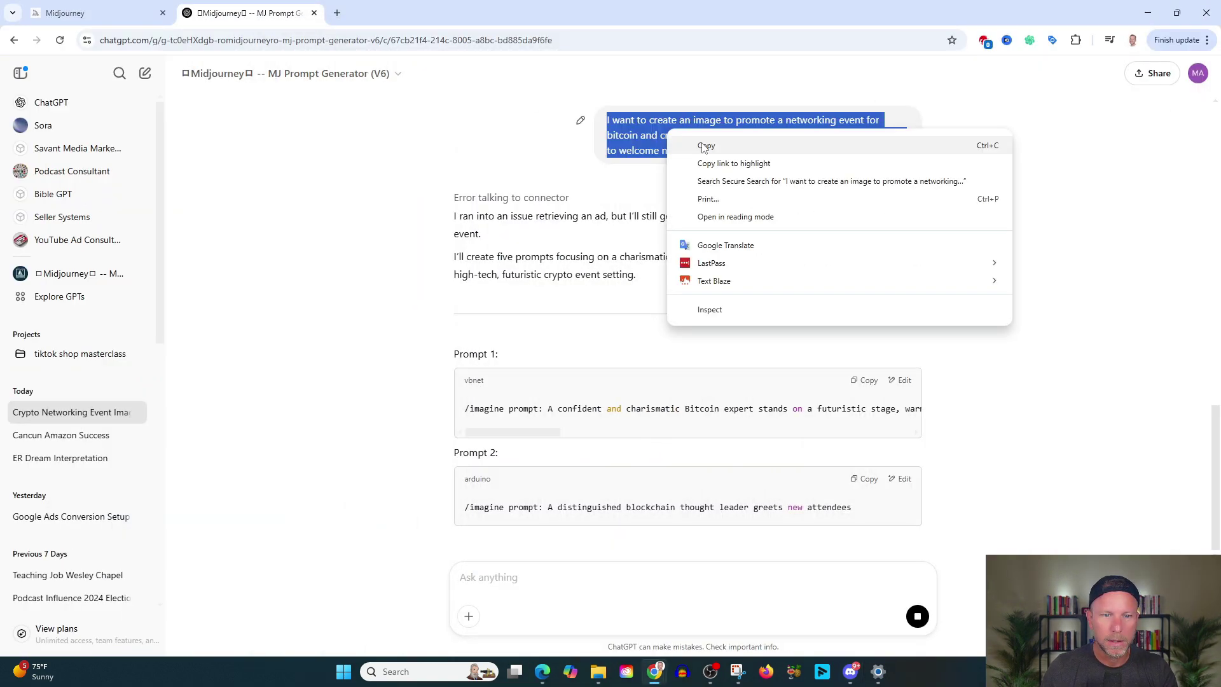
{"action": "left_click", "coordinate": [706, 146]}
{"action": "right_click", "coordinate": [654, 138]}
{"action": "left_click", "coordinate": [681, 156]}
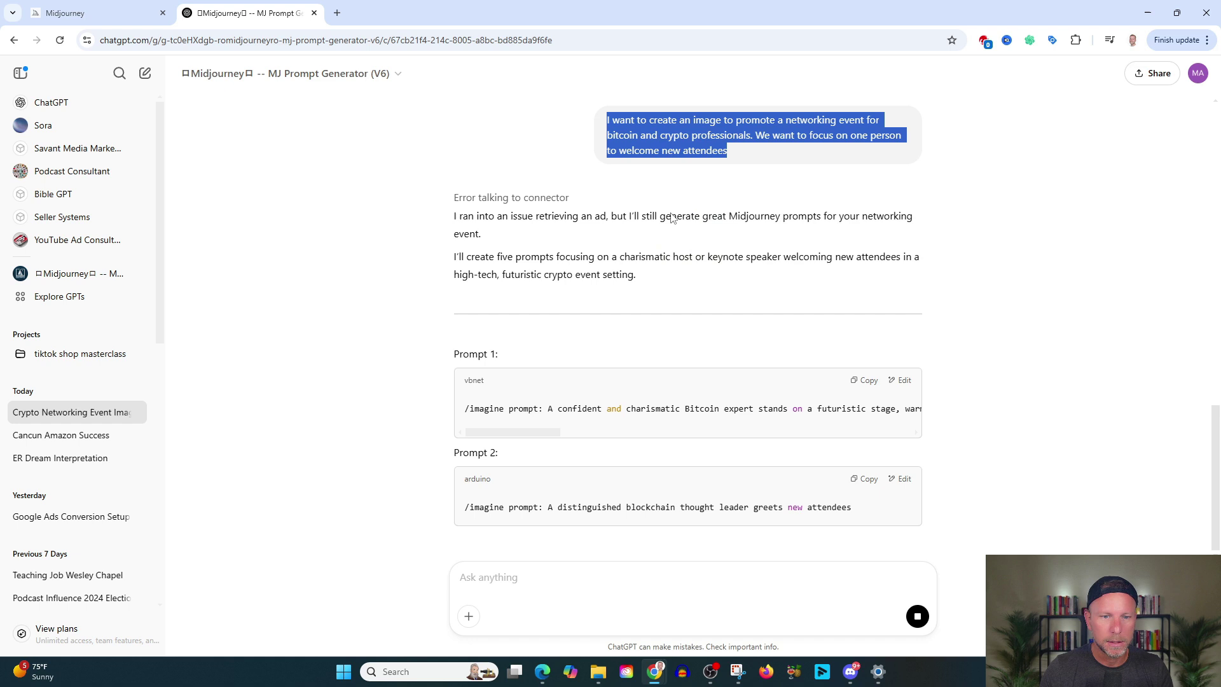
Paste the request and append 'Let's make the image realistic, and have a close up shot on the host'
{"action": "left_click", "coordinate": [599, 563]}
{"action": "key", "text": "ctrl+v"}
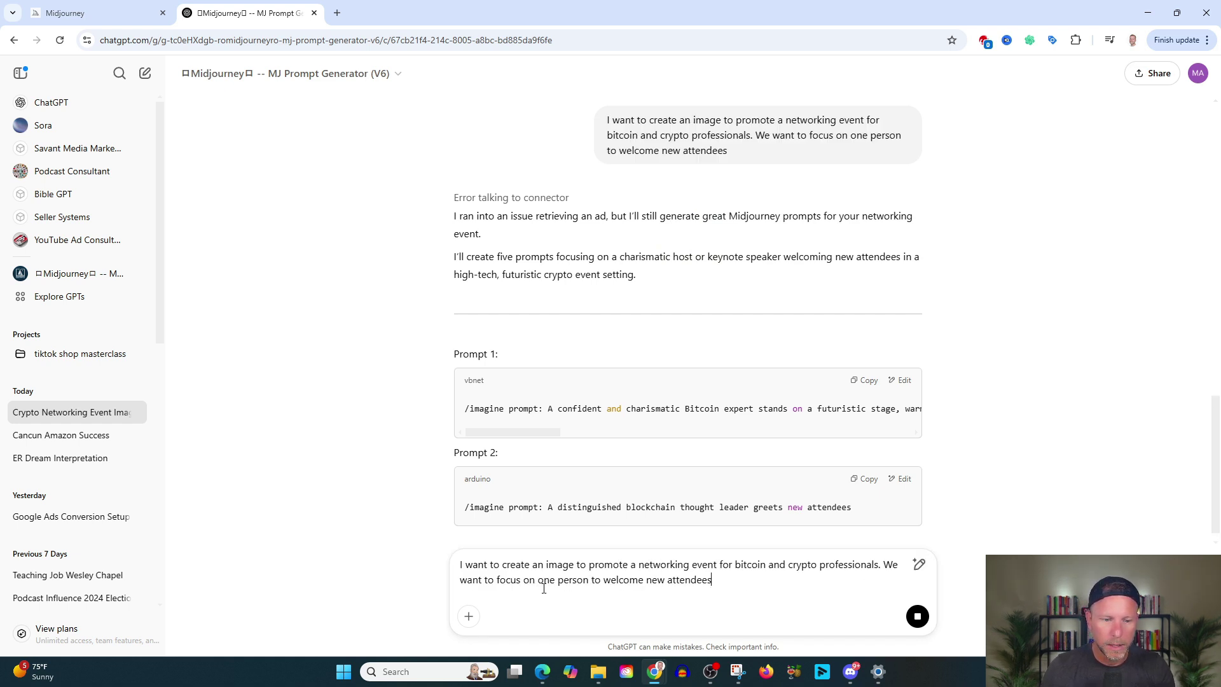
{"action": "type", "text": ". "}
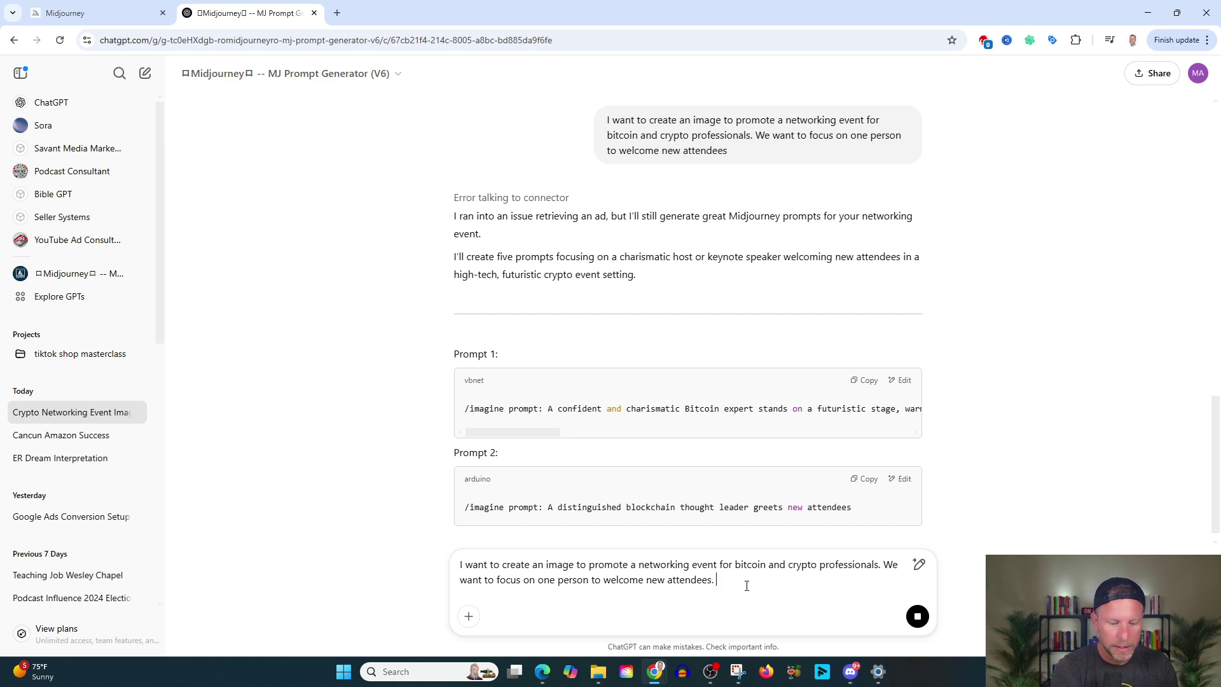
{"action": "type", "text": "Let's get up "}
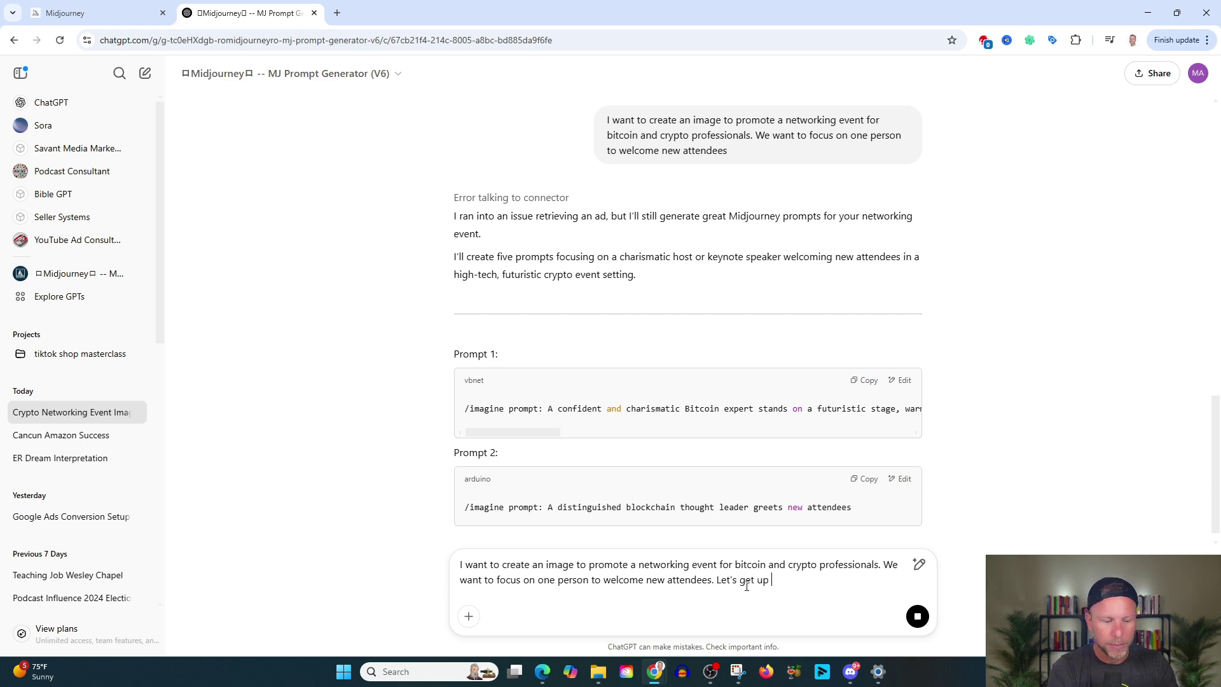
{"action": "type", "text": "tight"}
{"action": "key", "text": "BackSpace"}
{"action": "key", "text": "BackSpace"}
{"action": "key", "text": "BackSpace"}
{"action": "key", "text": "BackSpace"}
{"action": "key", "text": "BackSpace"}
{"action": "key", "text": "BackSpace"}
{"action": "key", "text": "BackSpace"}
{"action": "key", "text": "BackSpace"}
{"action": "key", "text": "BackSpace"}
{"action": "key", "text": "BackSpace"}
{"action": "key", "text": "BackSpace"}
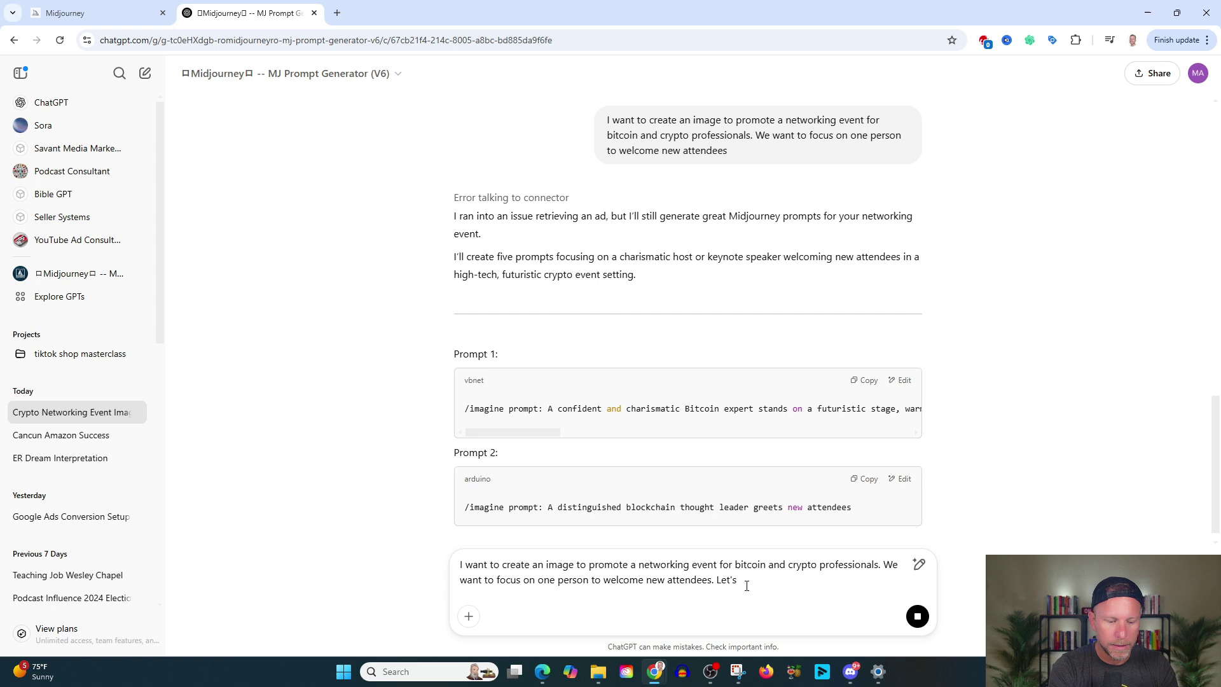
{"action": "type", "text": "make the image rea"}
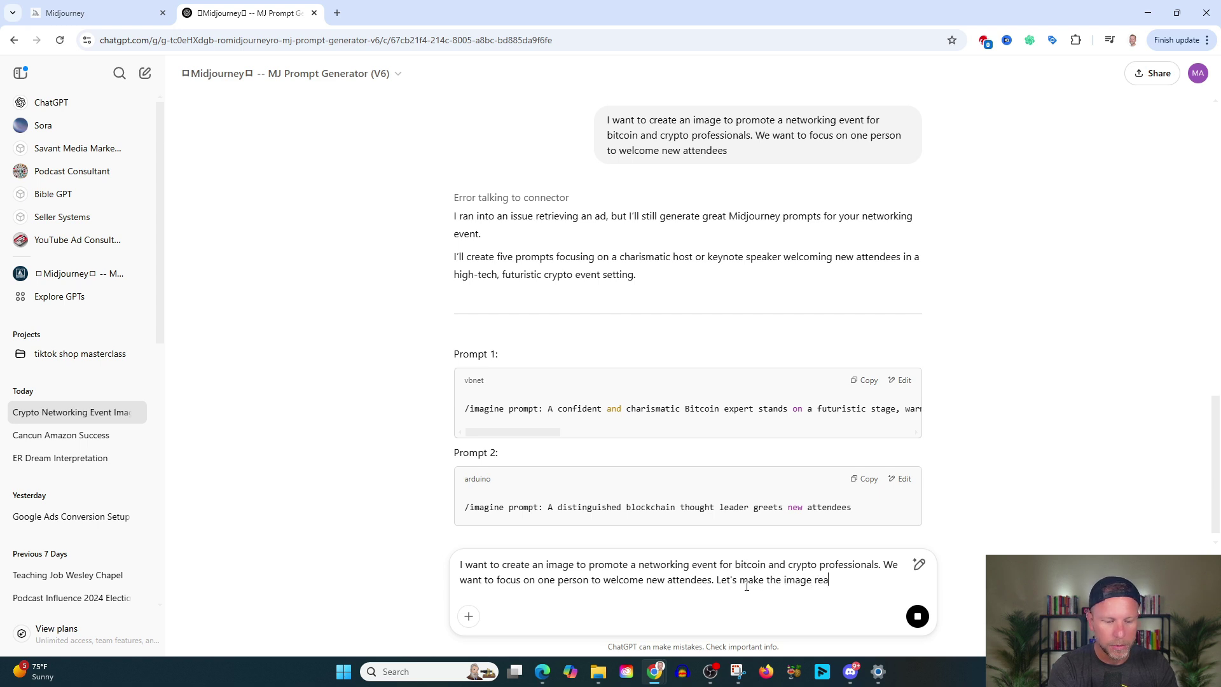
{"action": "type", "text": "listic, and"}
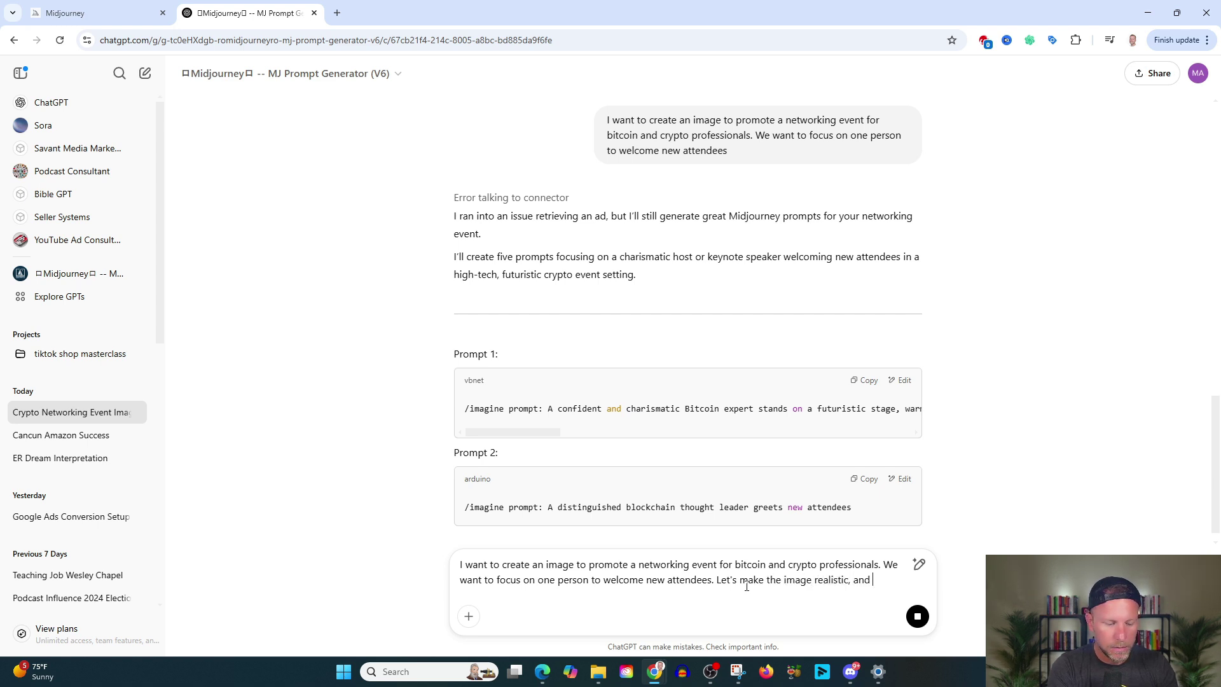
{"action": "type", "text": " have a close up "}
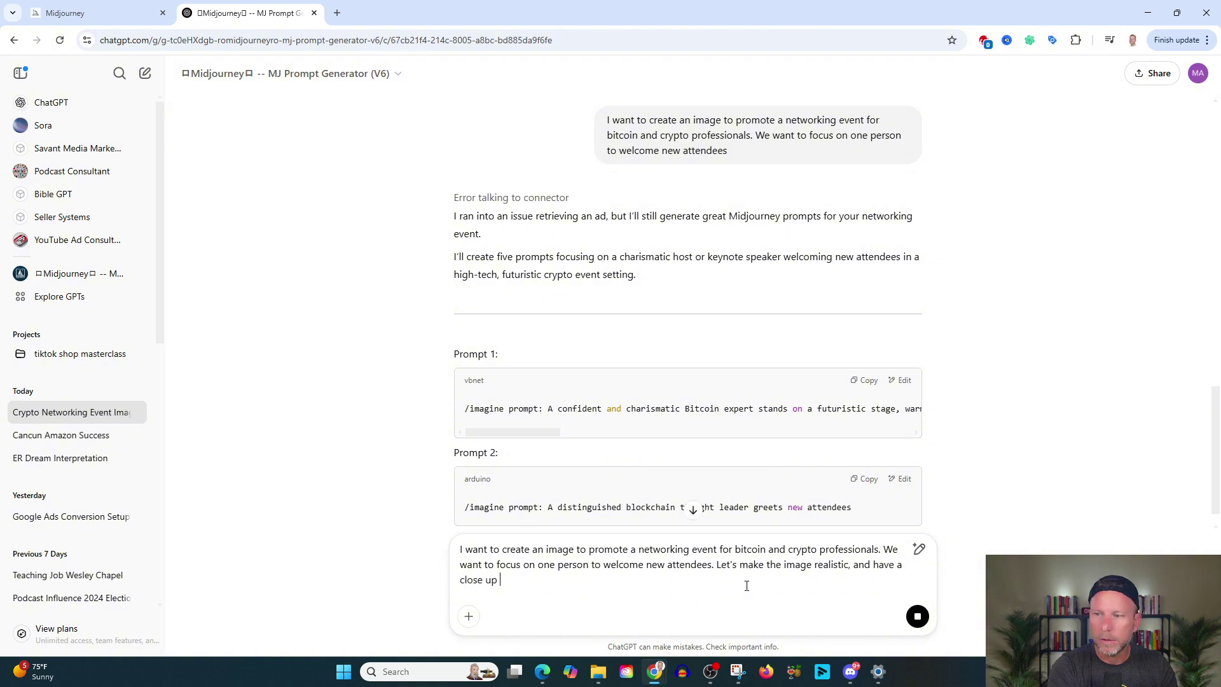
{"action": "type", "text": "shot on the host"}
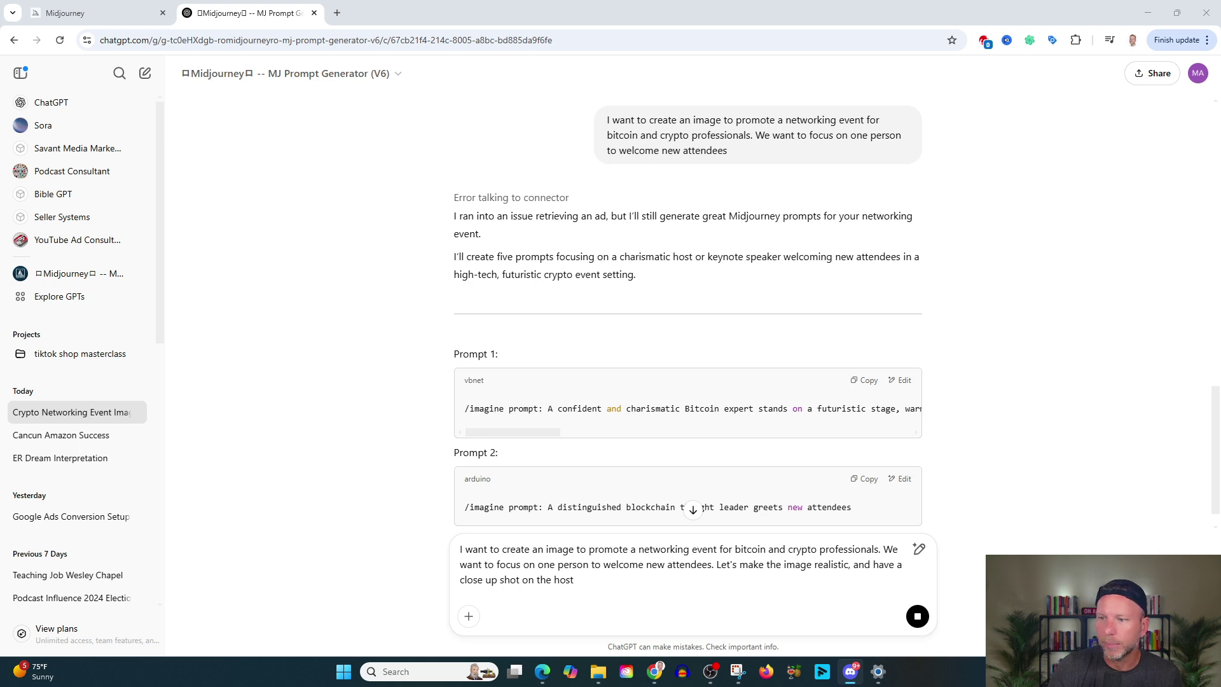
Find ChatGPT's Prompt 3, the friendly Bitcoin investor prompt, and copy it
{"action": "left_click", "coordinate": [648, 549]}
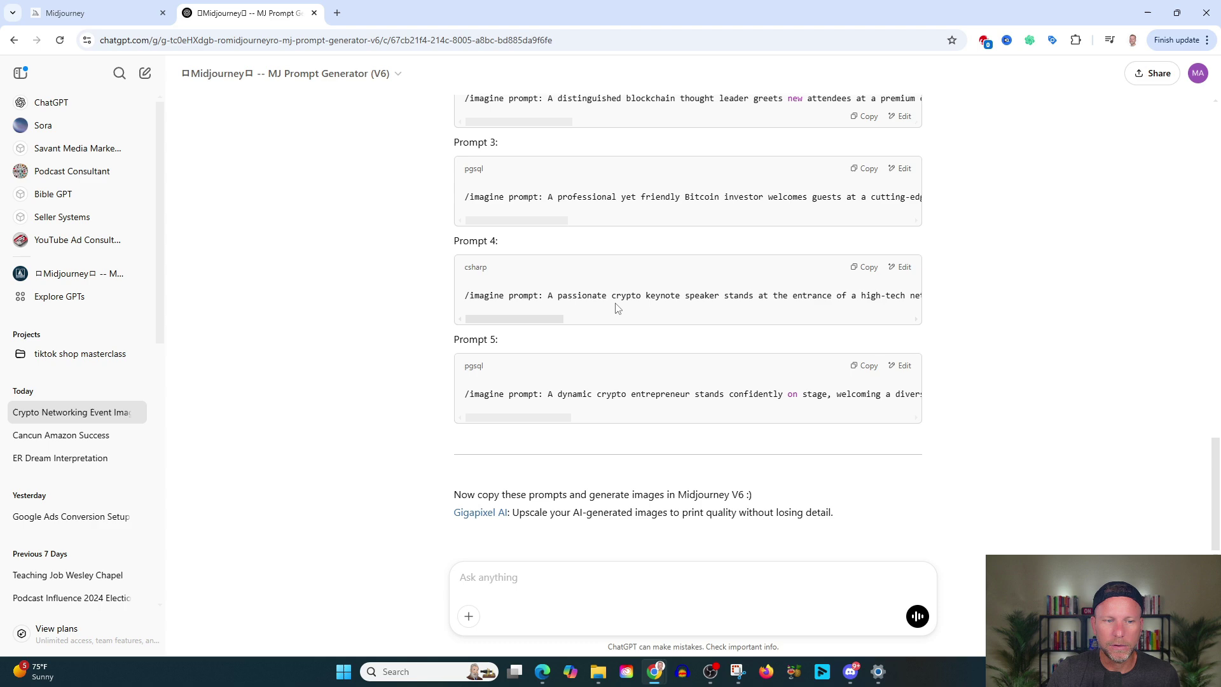
{"action": "scroll", "coordinate": [572, 255], "scroll_direction": "up", "scroll_amount": 3}
{"action": "scroll", "coordinate": [559, 199], "scroll_direction": "up", "scroll_amount": 5}
{"action": "scroll", "coordinate": [575, 201], "scroll_direction": "down", "scroll_amount": 9}
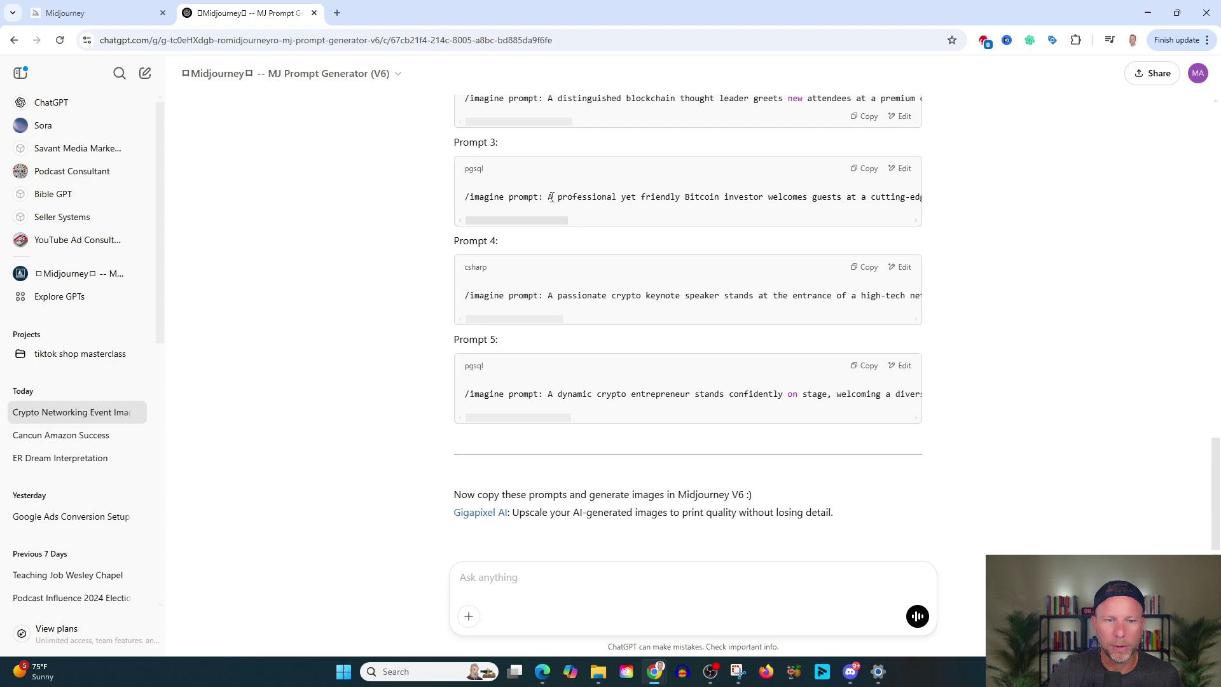
{"action": "left_click_drag", "start_coordinate": [551, 198], "coordinate": [836, 204]}
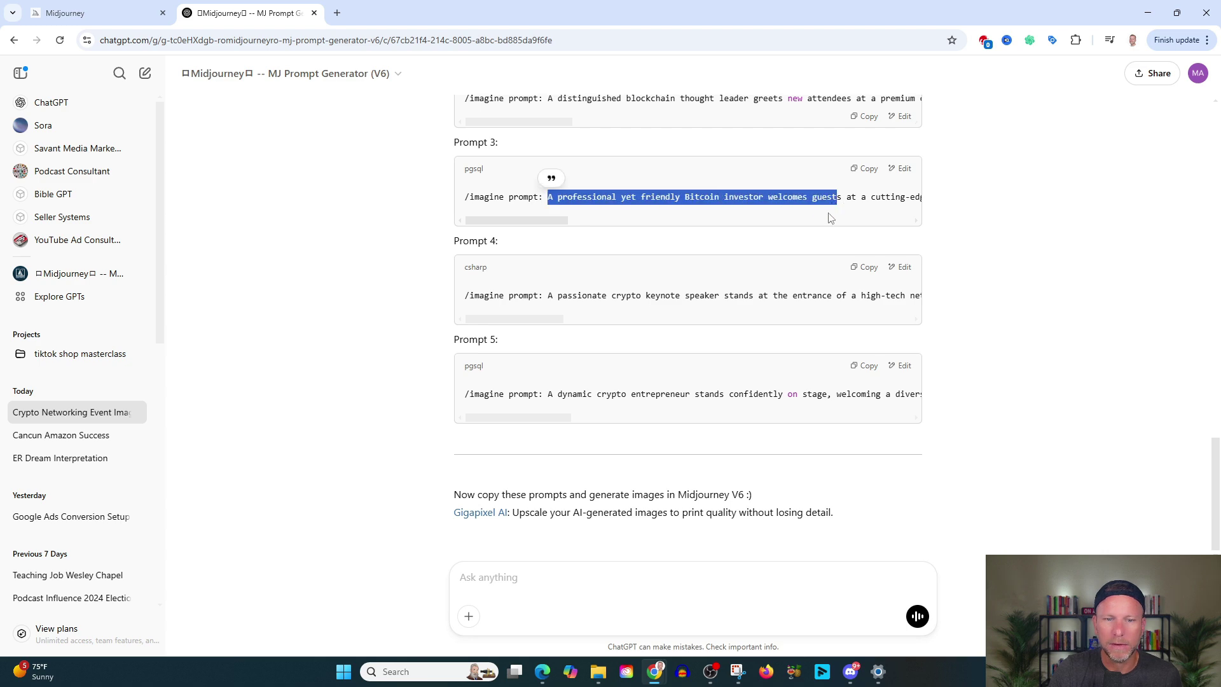
{"action": "left_click", "coordinate": [864, 169]}
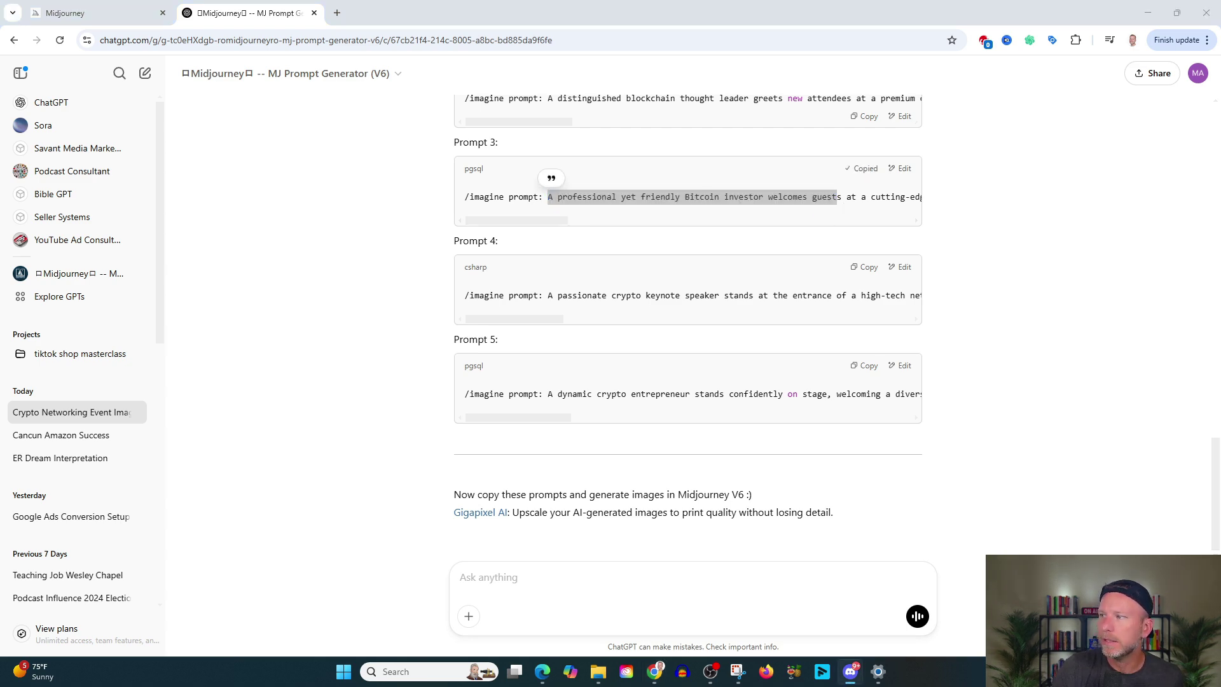
{"action": "left_click", "coordinate": [850, 672]}
Replace the /imagine text with Prompt 3 and delete its trailing '--ar 16:9 --v 6.0' flags
{"action": "left_click_drag", "start_coordinate": [733, 629], "coordinate": [289, 600]}
{"action": "key", "text": "ctrl+v"}
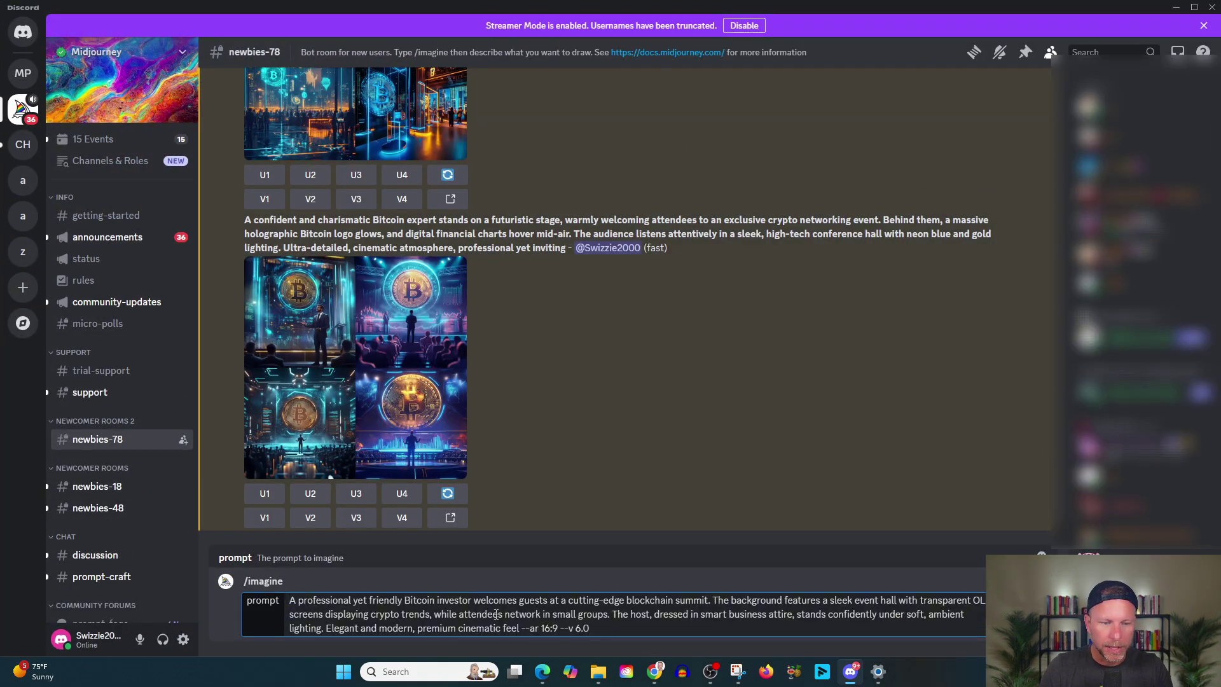
{"action": "left_click_drag", "start_coordinate": [601, 628], "coordinate": [530, 628]}
{"action": "key", "text": "BackSpace"}
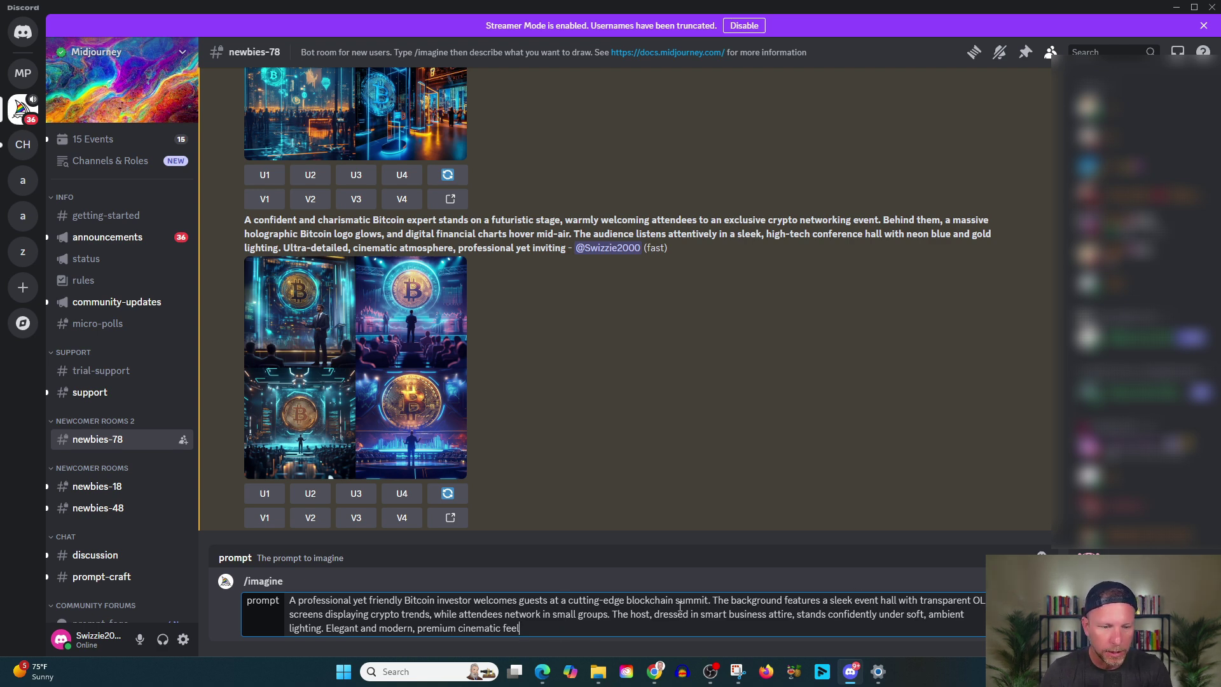
Submit the Bitcoin-investor prompt, then paste it again into a new /imagine command
{"action": "key", "text": "Return"}
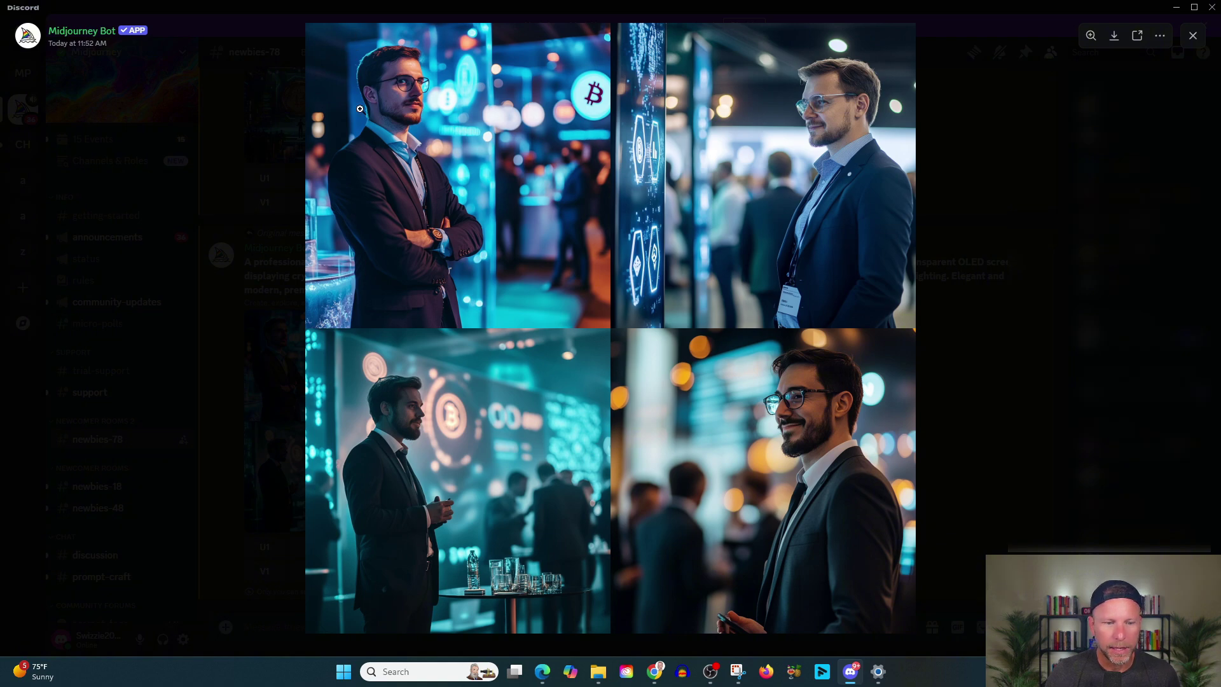
{"action": "left_click", "coordinate": [1194, 38]}
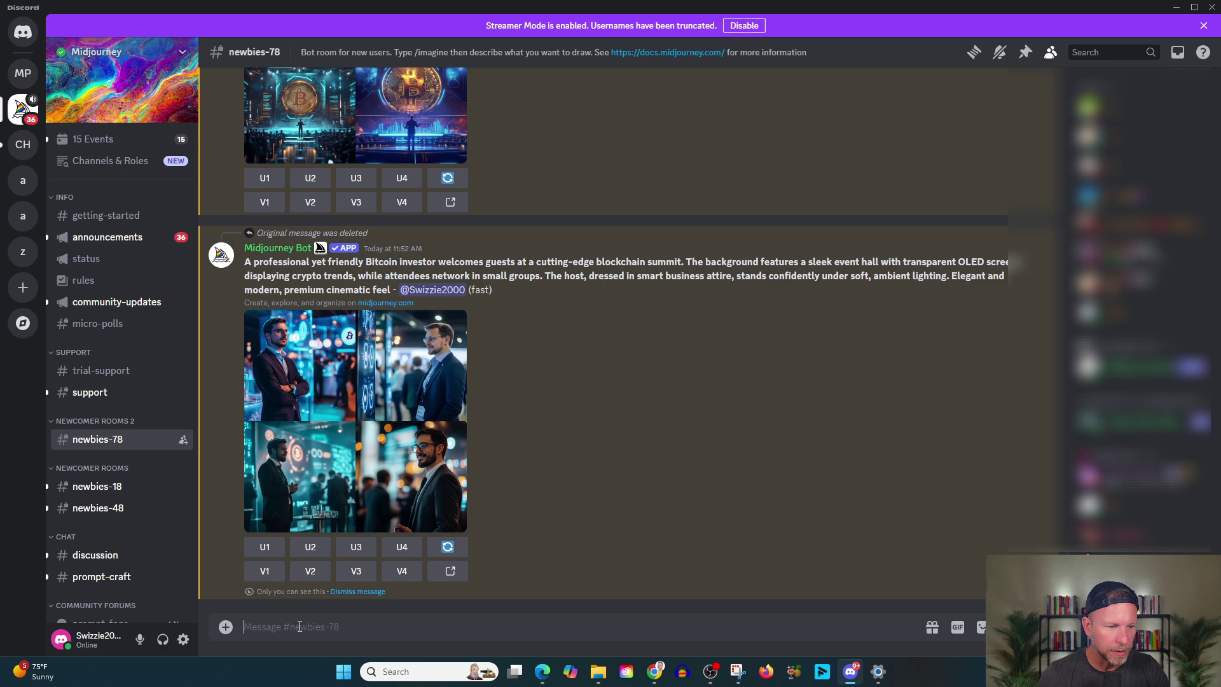
{"action": "left_click", "coordinate": [299, 625]}
{"action": "type", "text": "/imagine"}
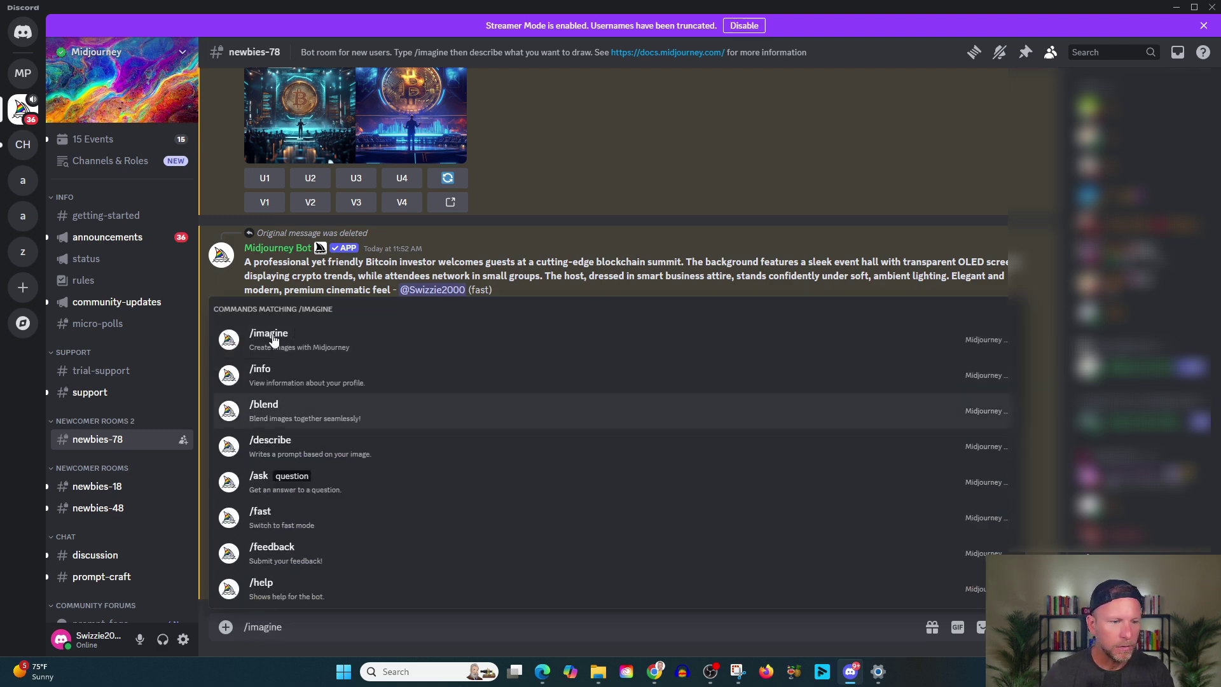
{"action": "left_click", "coordinate": [355, 333]}
{"action": "key", "text": "ctrl+v"}
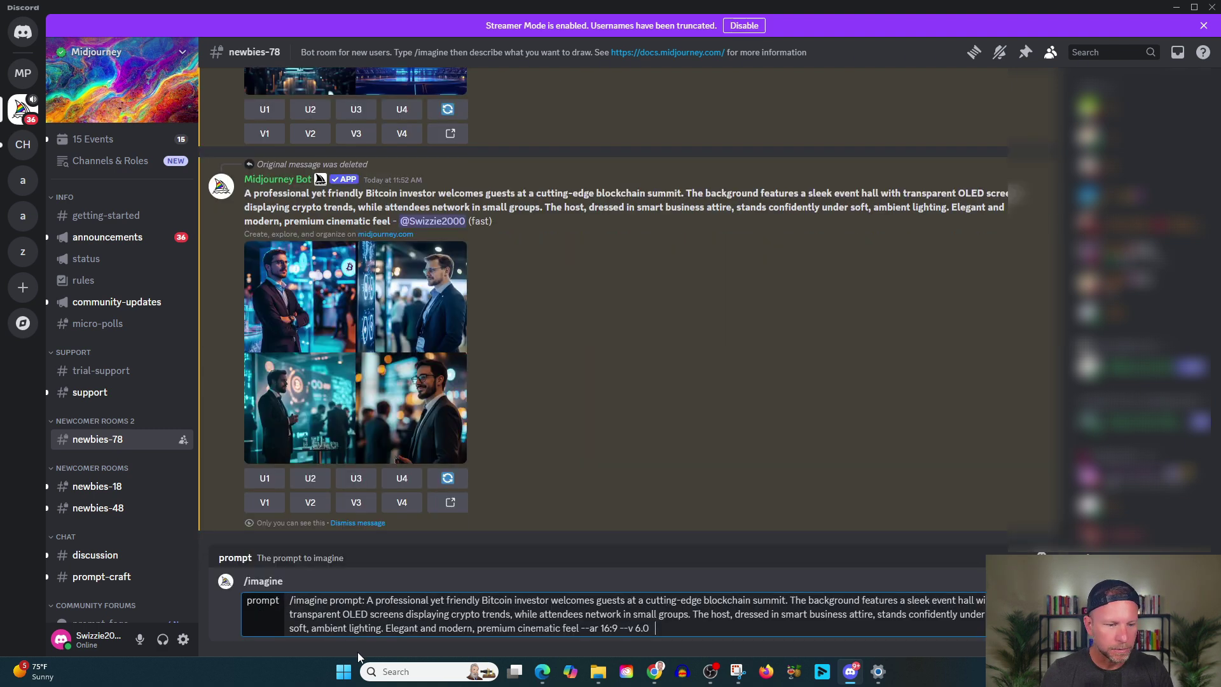
Remove the duplicated '/imagine prompt:' prefix, add 'beautiful,' to the prompt, and submit it
{"action": "left_click_drag", "start_coordinate": [365, 600], "coordinate": [290, 602]}
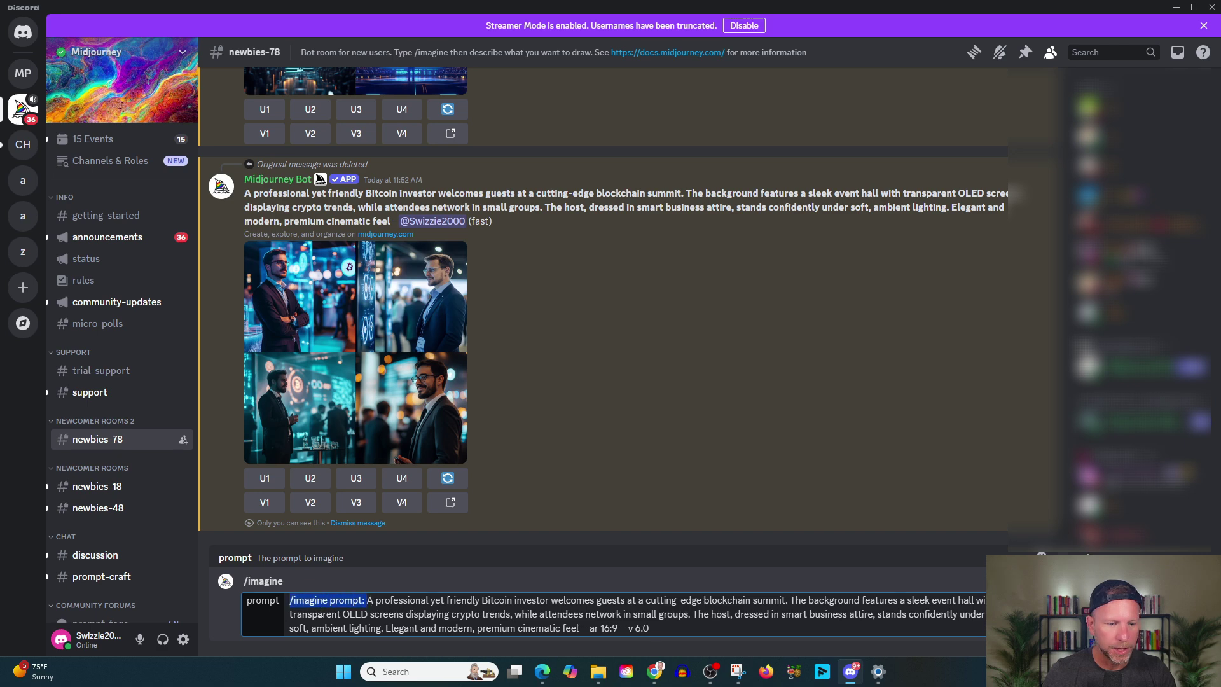
{"action": "key", "text": "BackSpace"}
{"action": "type", "text": "beautiful,"}
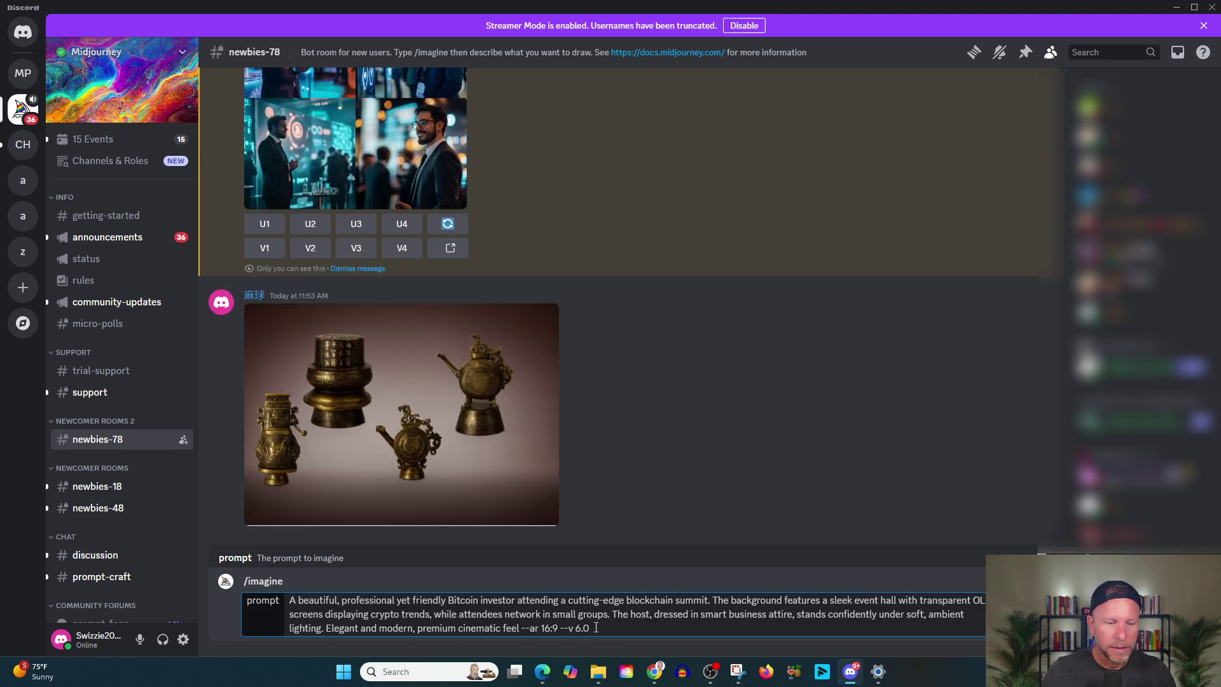
{"action": "left_click_drag", "start_coordinate": [597, 629], "coordinate": [515, 629]}
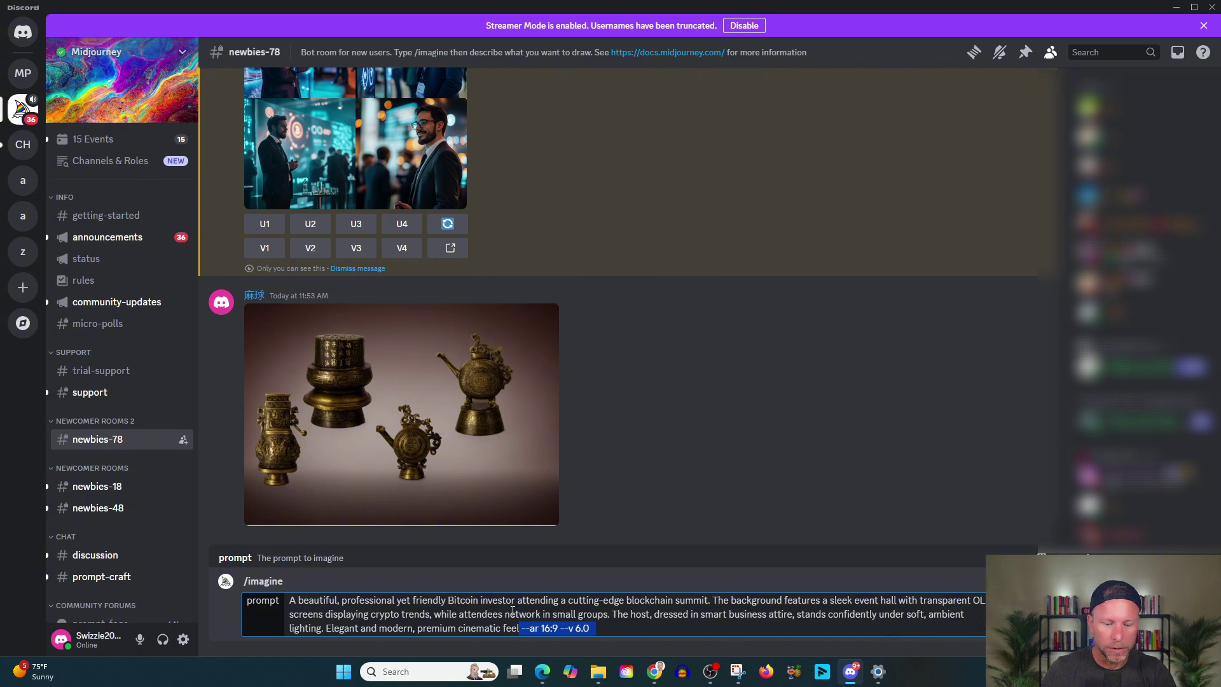
{"action": "key", "text": "Return"}
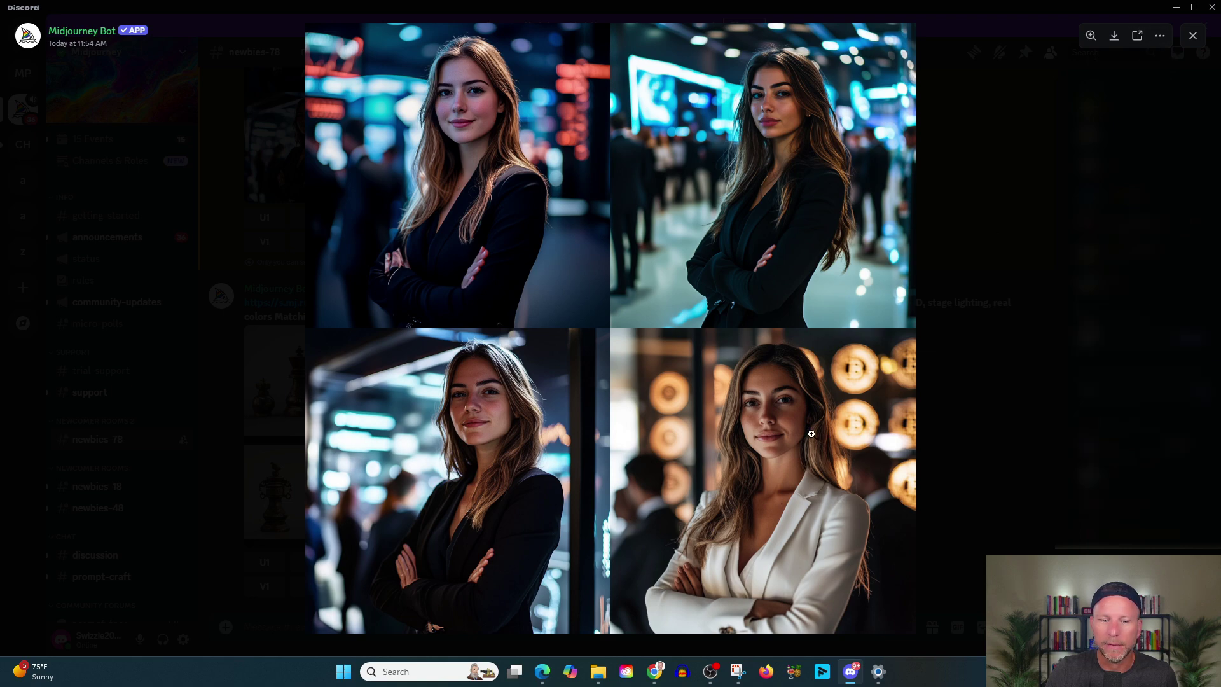
Close the businesswomen image viewer, review the results, and reload the Bitcoin-investor prompt
{"action": "left_click", "coordinate": [1193, 35]}
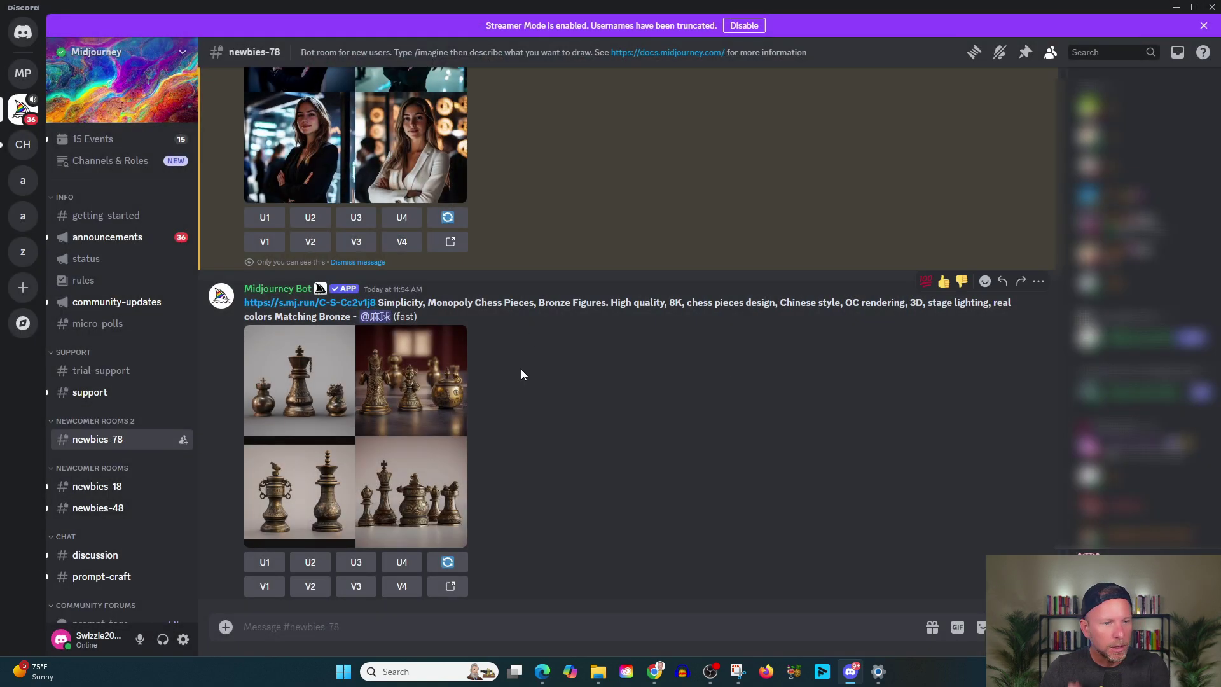
{"action": "scroll", "coordinate": [583, 404], "scroll_direction": "up", "scroll_amount": 3}
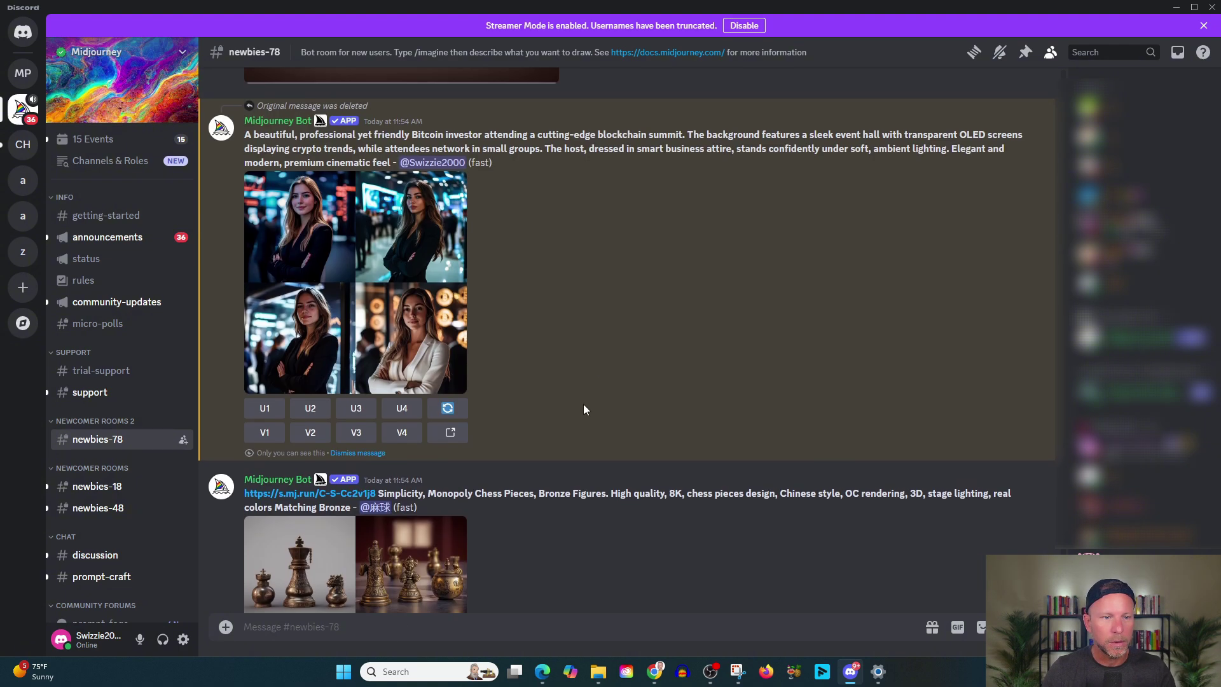
{"action": "type", "text": "A beautiful, professional yet friendly Bitcoin investor attending a cutting-edge blockchain summit. The background features a sleek event hall with transparent OLED screens displaying crypto trends, while attendees network in small groups. The host, dressed in smart business attire, stands confidently under soft, ambient lighting. Elegant and modern, premium cinematic fee"}
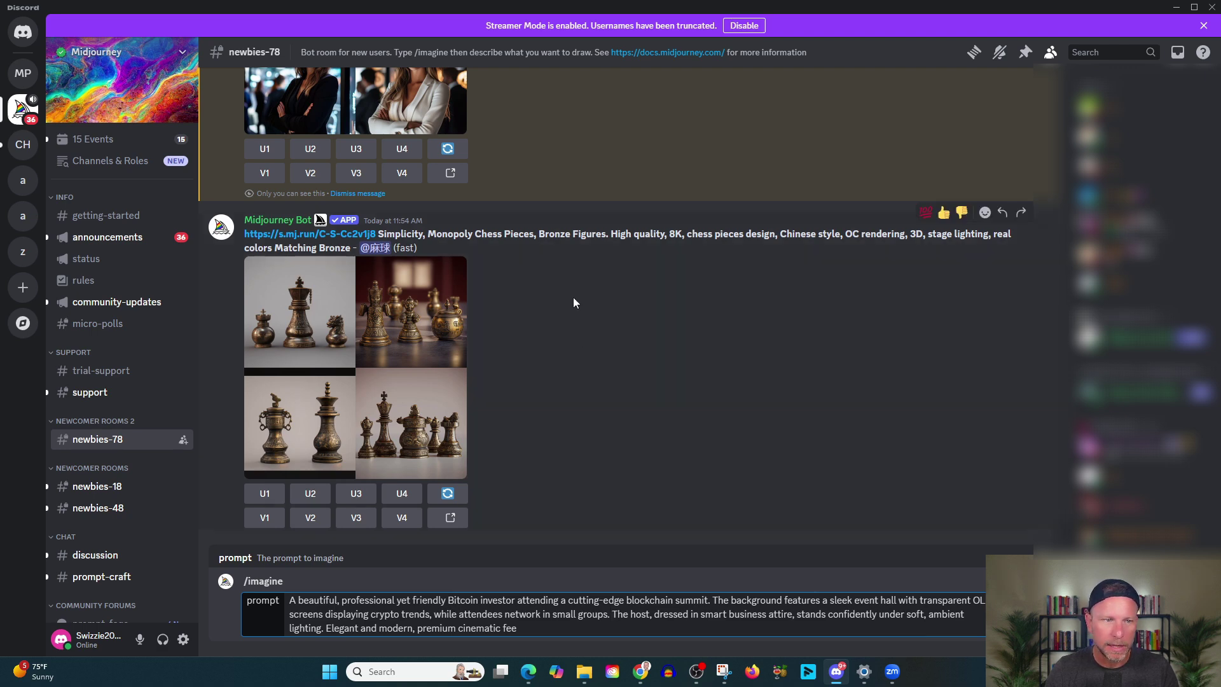
Insert 'giant Bitcoin signs,' after 'with' in the prompt, resend it, and follow the render to 20%
{"action": "scroll", "coordinate": [574, 297], "scroll_direction": "up", "scroll_amount": 3}
{"action": "scroll", "coordinate": [579, 344], "scroll_direction": "down", "scroll_amount": 3}
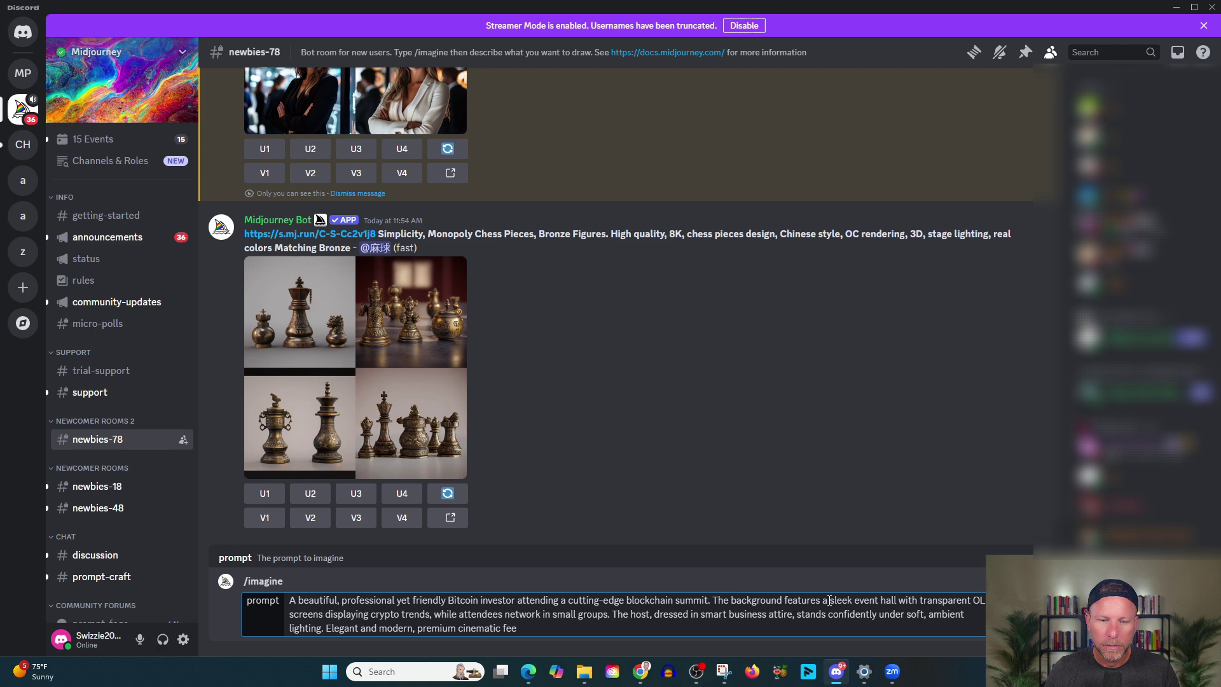
{"action": "left_click", "coordinate": [920, 600]}
{"action": "type", "text": "giant B"}
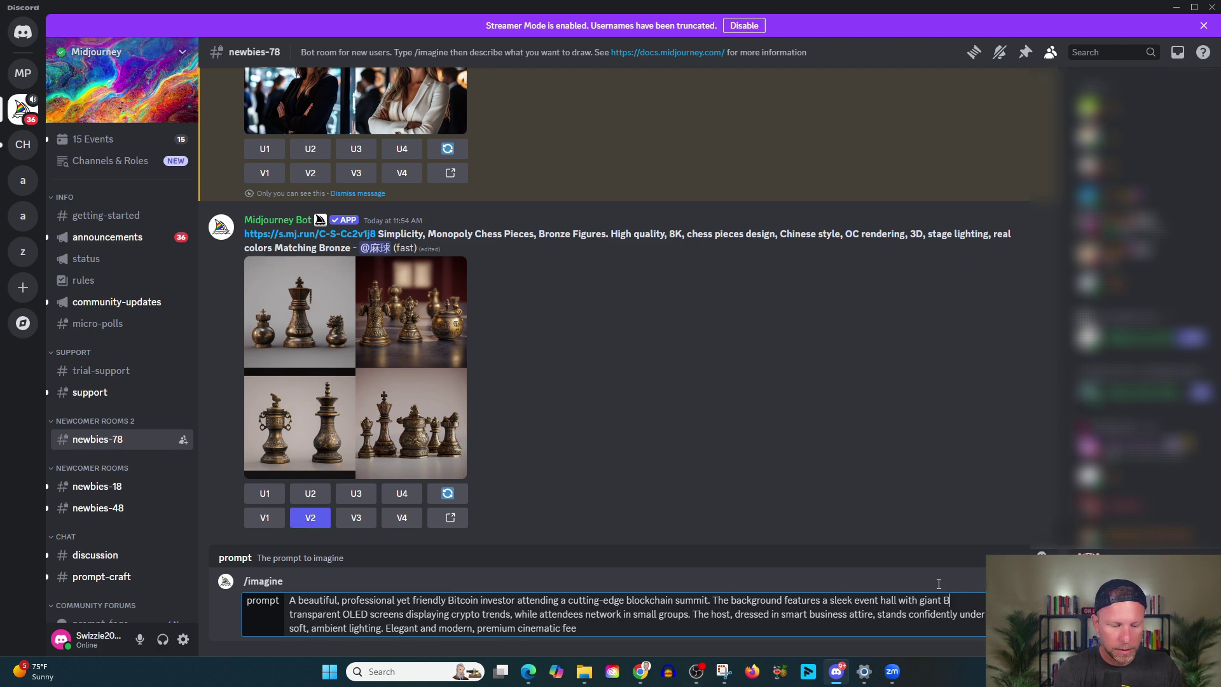
{"action": "type", "text": "itcoin sig"}
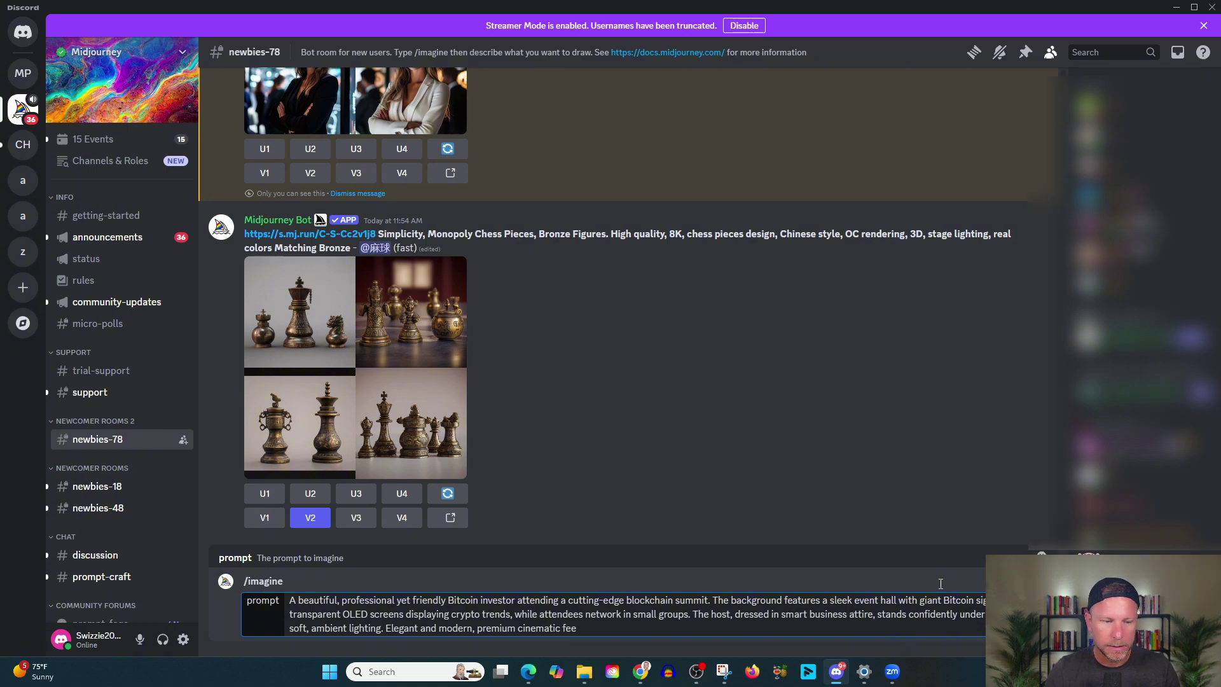
{"action": "key", "text": "Return"}
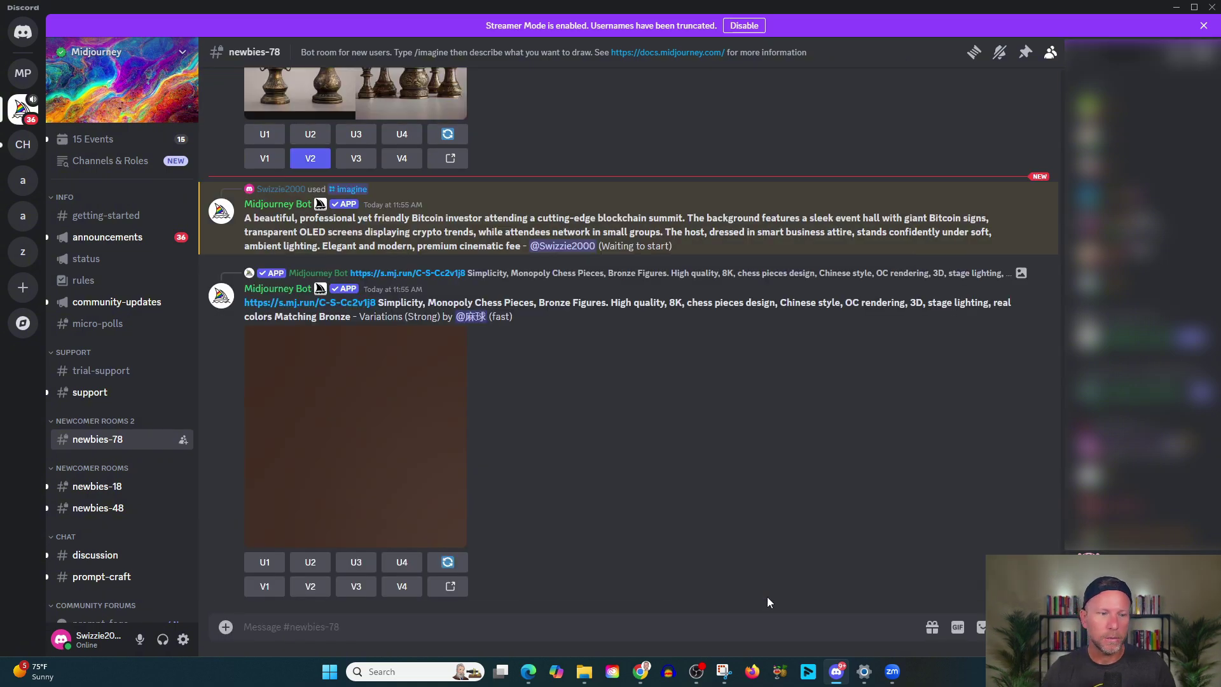
{"action": "scroll", "coordinate": [683, 495], "scroll_direction": "up", "scroll_amount": 6}
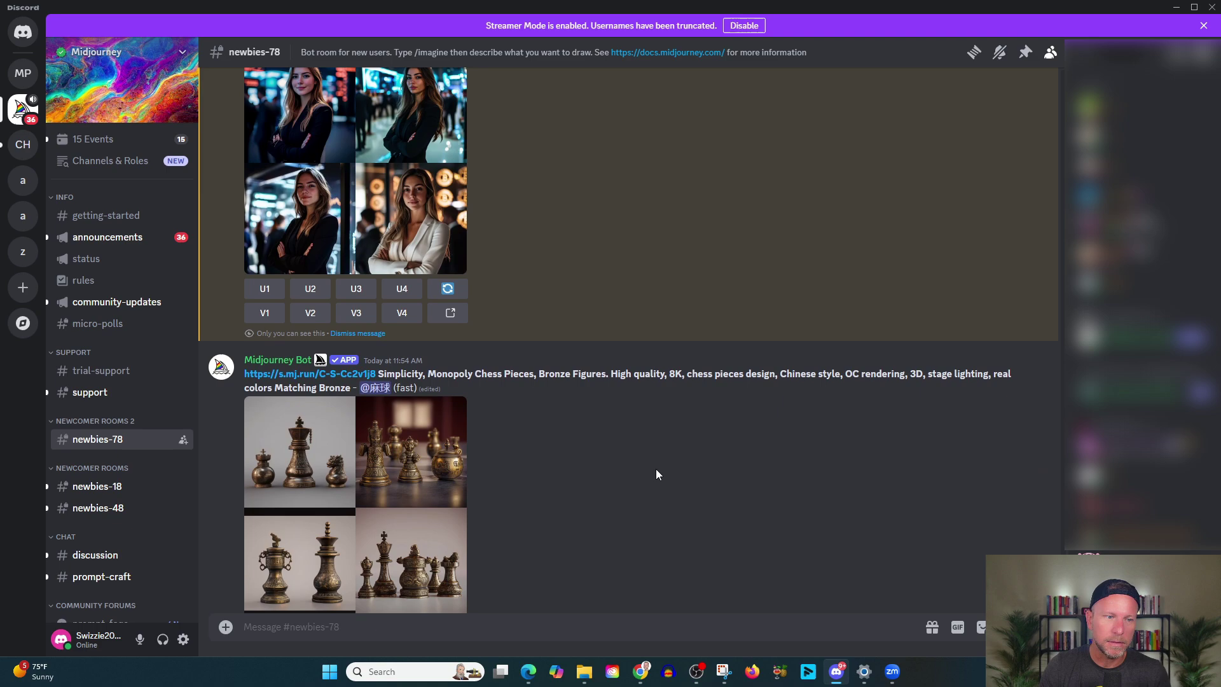
{"action": "scroll", "coordinate": [655, 474], "scroll_direction": "up", "scroll_amount": 5}
{"action": "scroll", "coordinate": [605, 369], "scroll_direction": "up", "scroll_amount": 3}
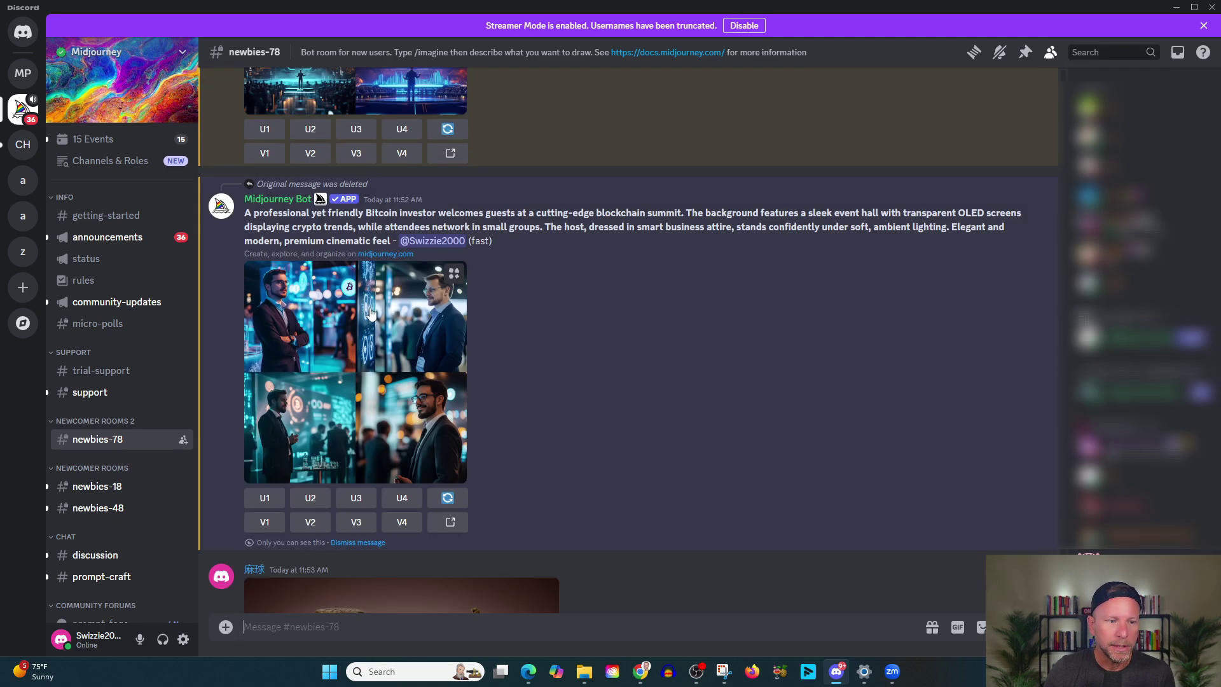
{"action": "scroll", "coordinate": [639, 364], "scroll_direction": "down", "scroll_amount": 7}
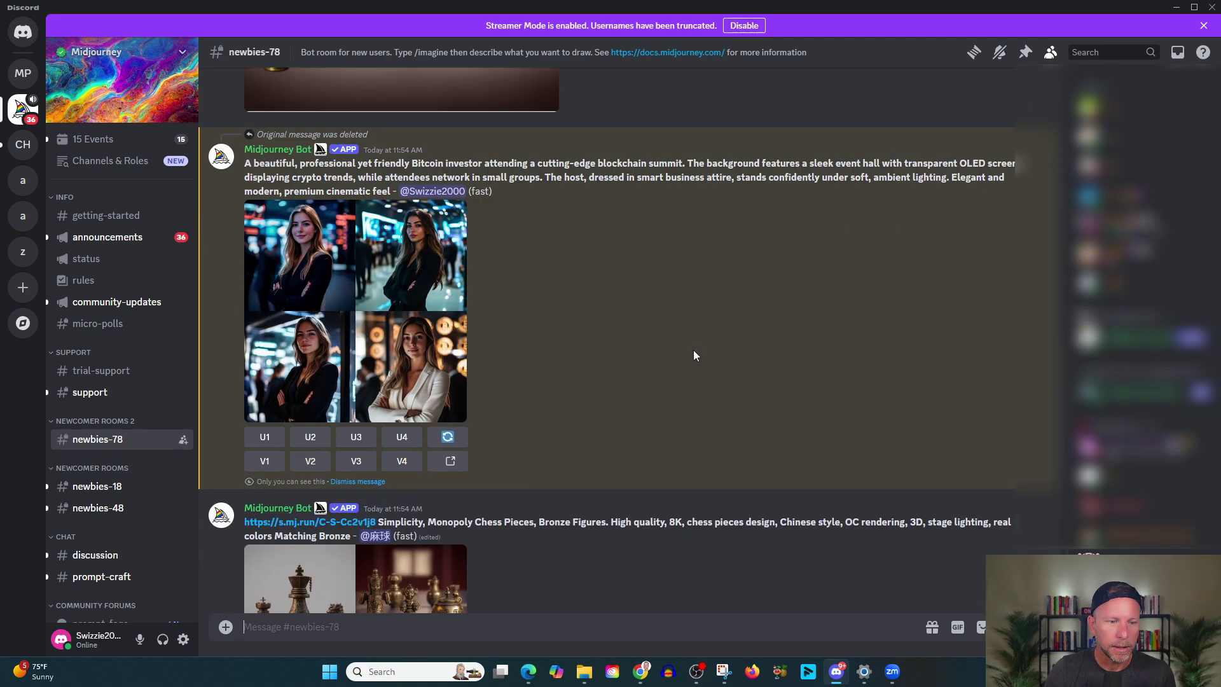
{"action": "scroll", "coordinate": [636, 337], "scroll_direction": "down", "scroll_amount": 8}
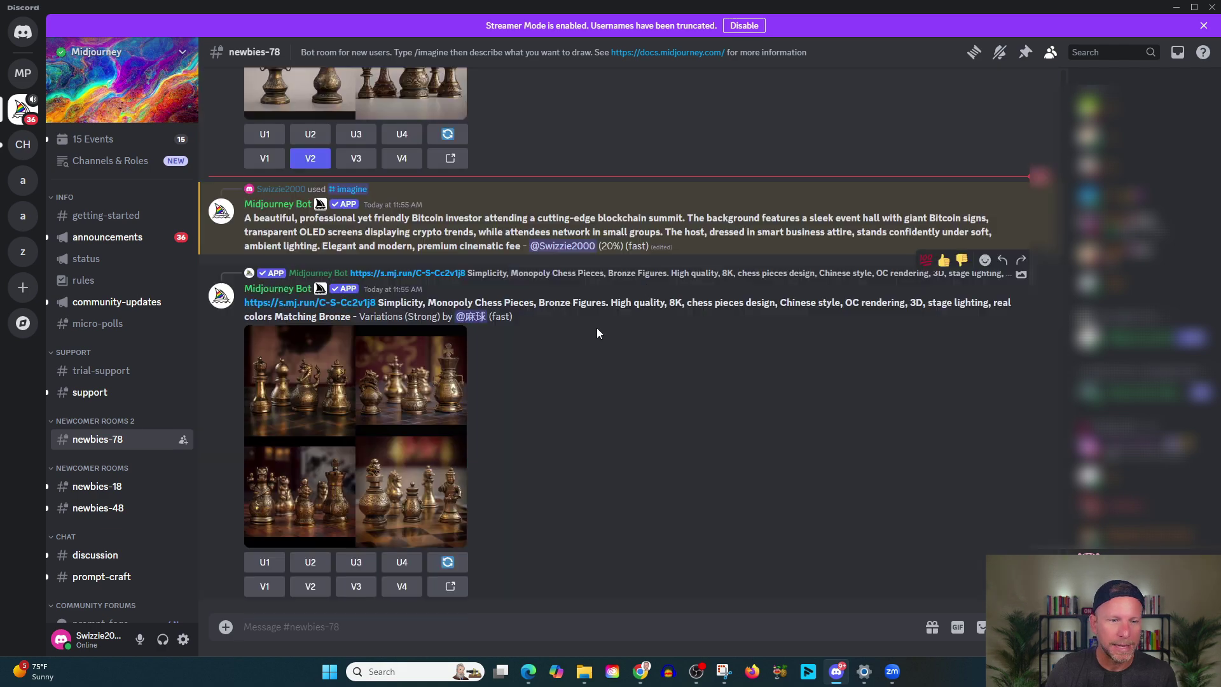
Enlarge the finished grid twice to inspect the four businesswomen before the glowing Bitcoin symbols
{"action": "left_click", "coordinate": [369, 393]}
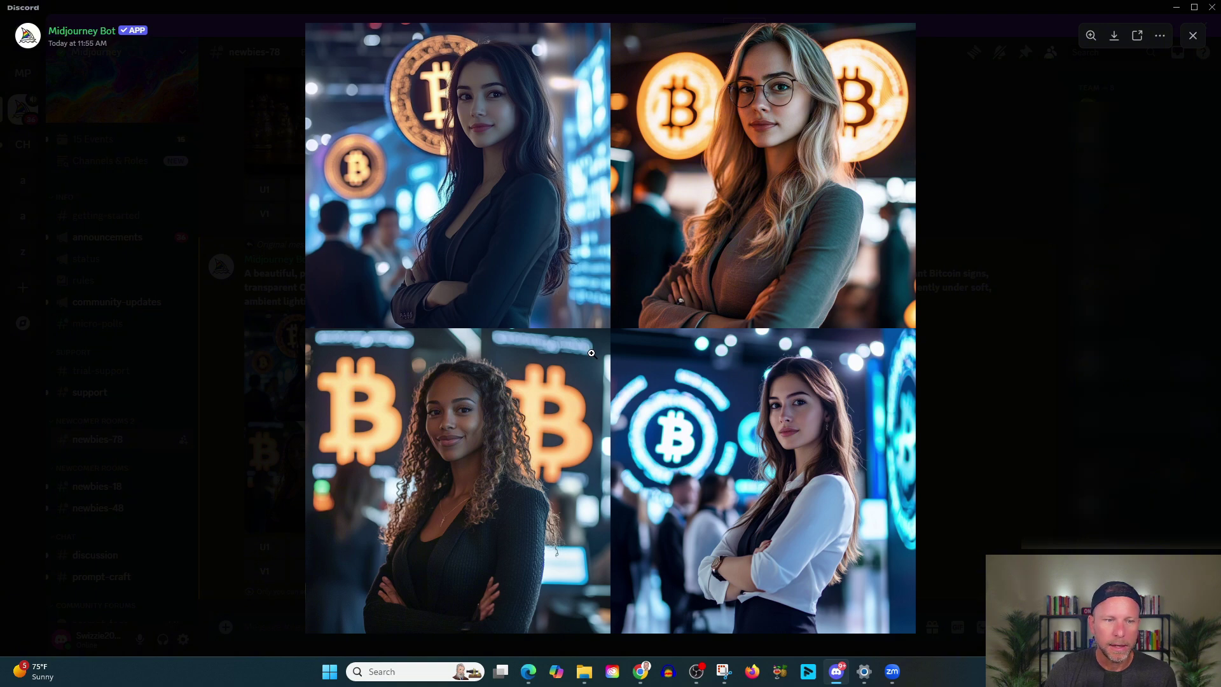
{"action": "left_click", "coordinate": [1193, 36]}
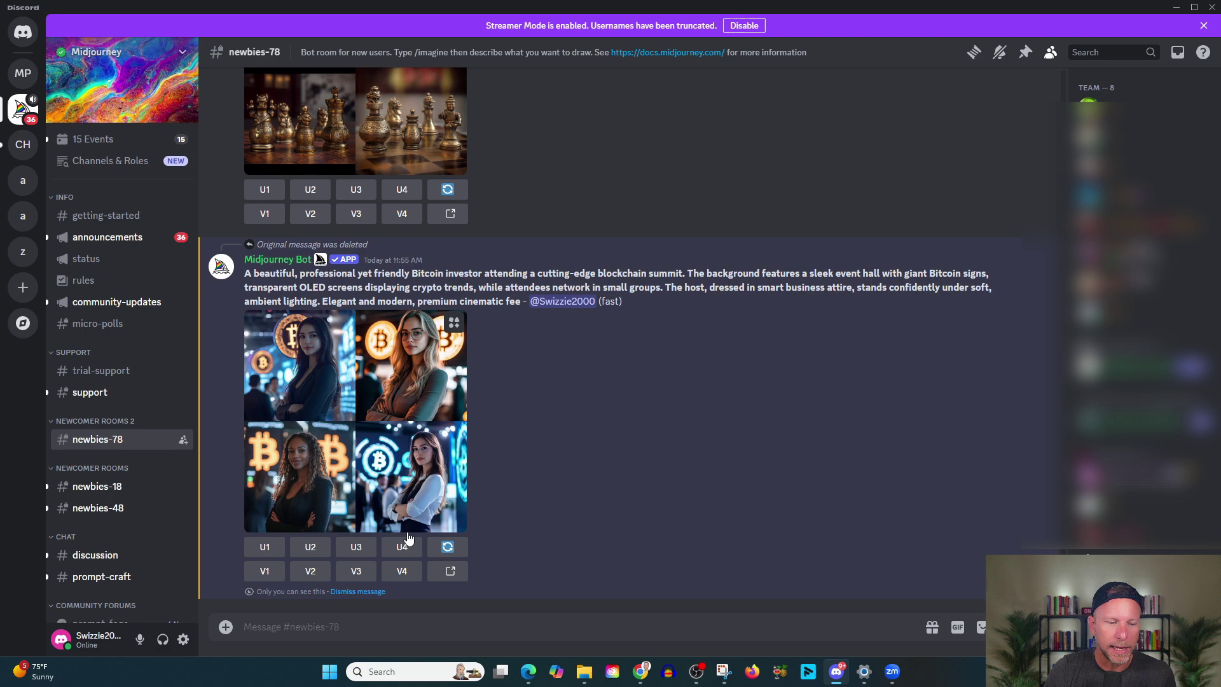
{"action": "left_click", "coordinate": [389, 451]}
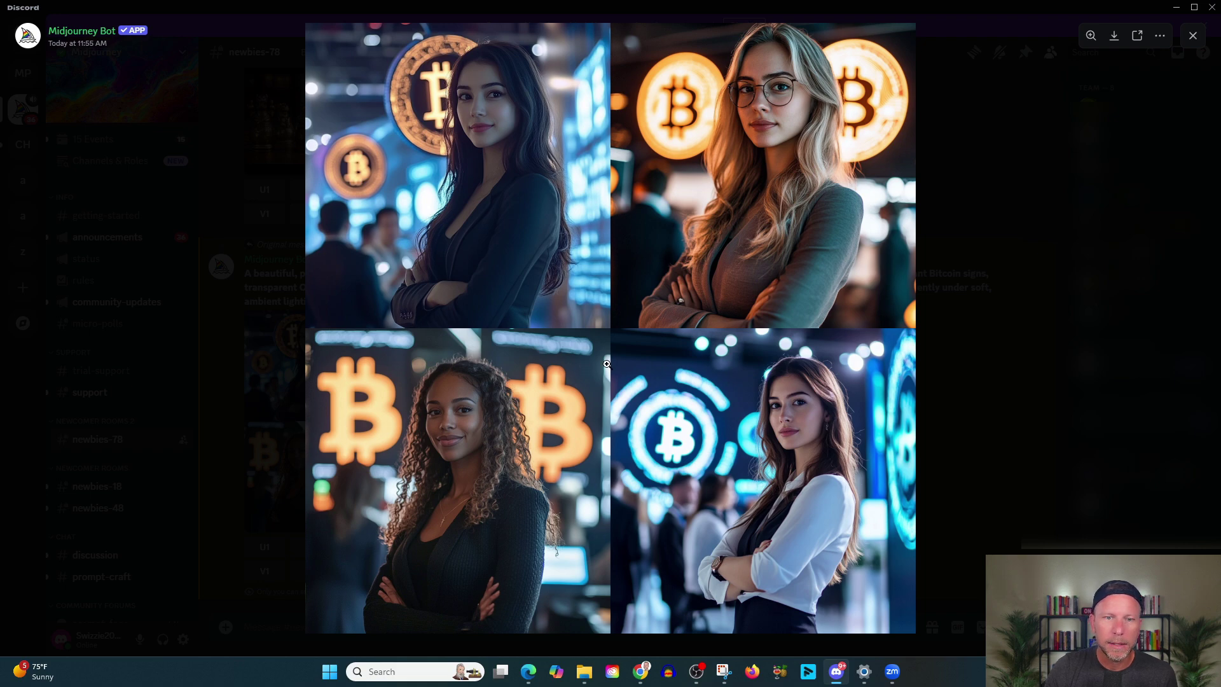
{"action": "left_click", "coordinate": [1194, 36]}
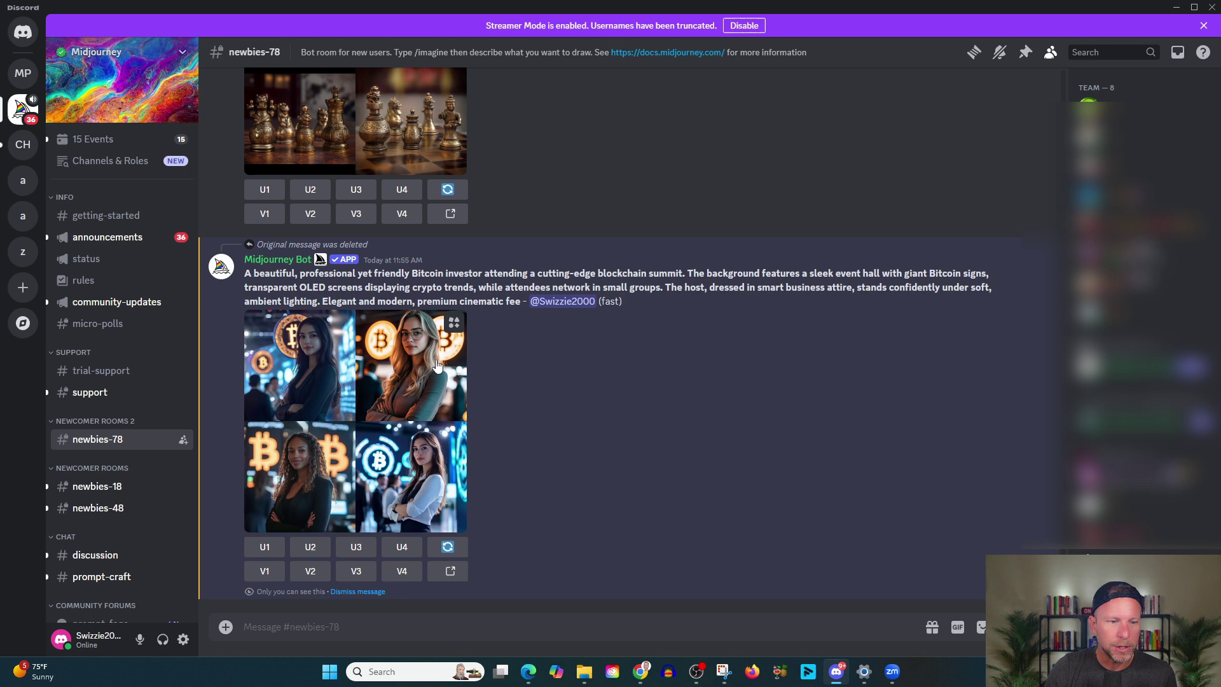
Create V2 variations of the glasses-wearing woman, then zoom and pan across the new grid
{"action": "left_click", "coordinate": [310, 571]}
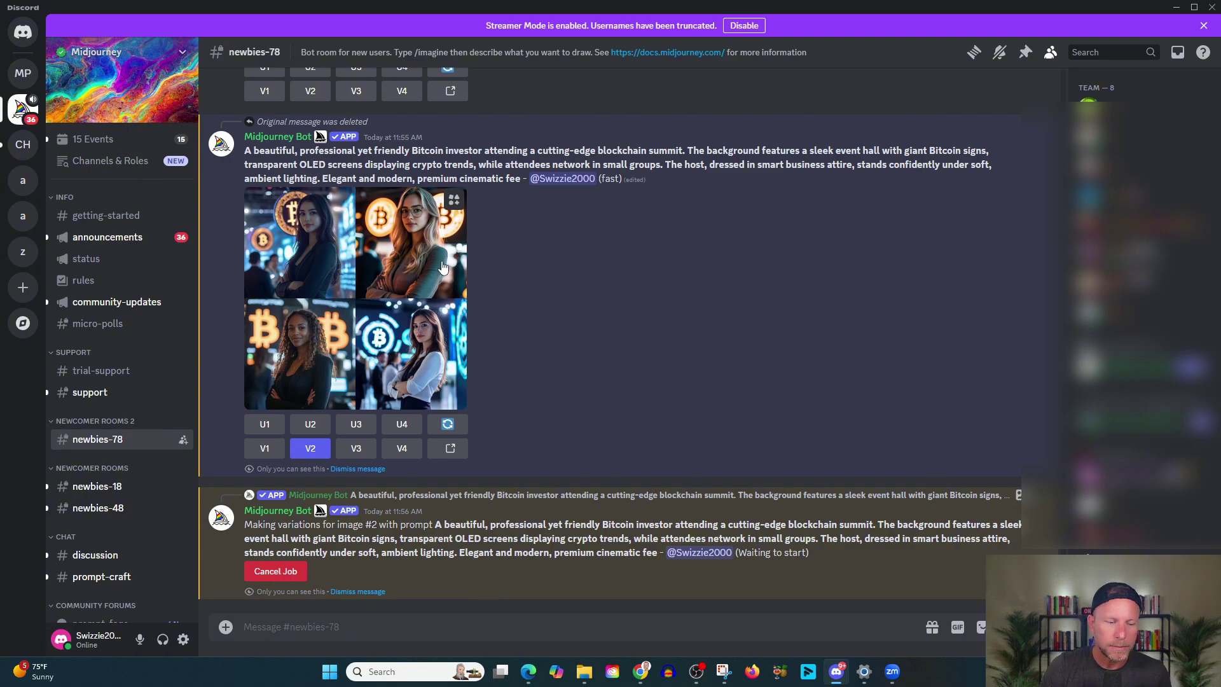
{"action": "left_click", "coordinate": [416, 265]}
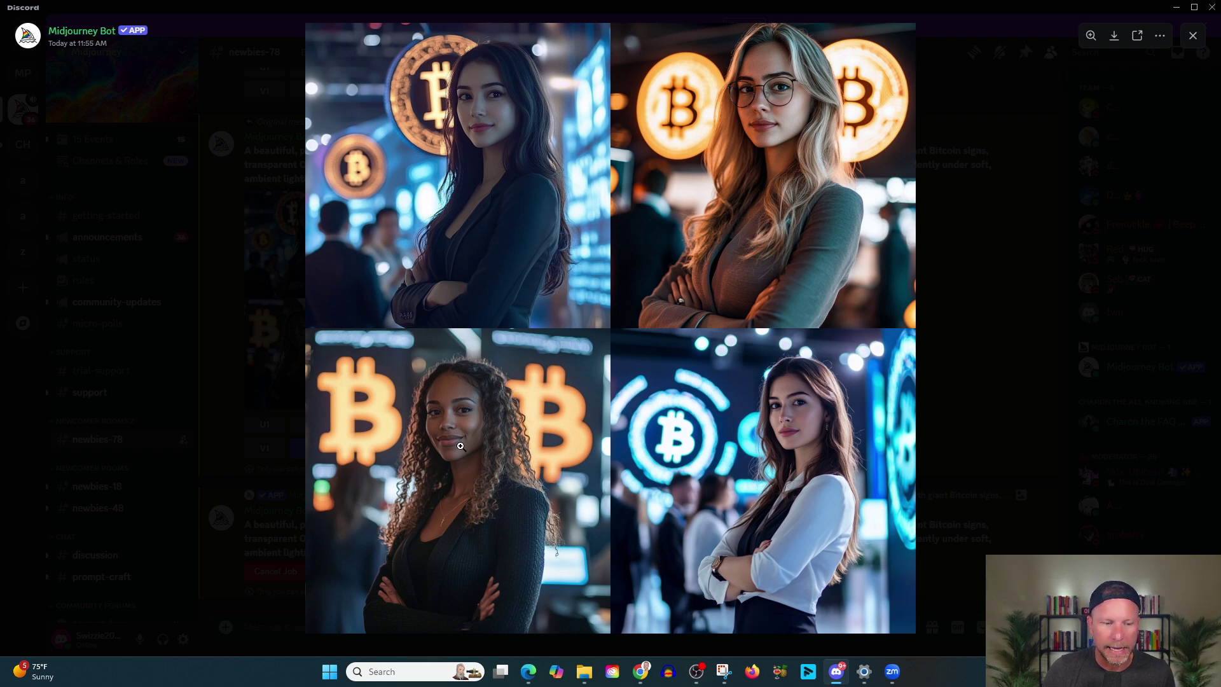
{"action": "left_click", "coordinate": [487, 612]}
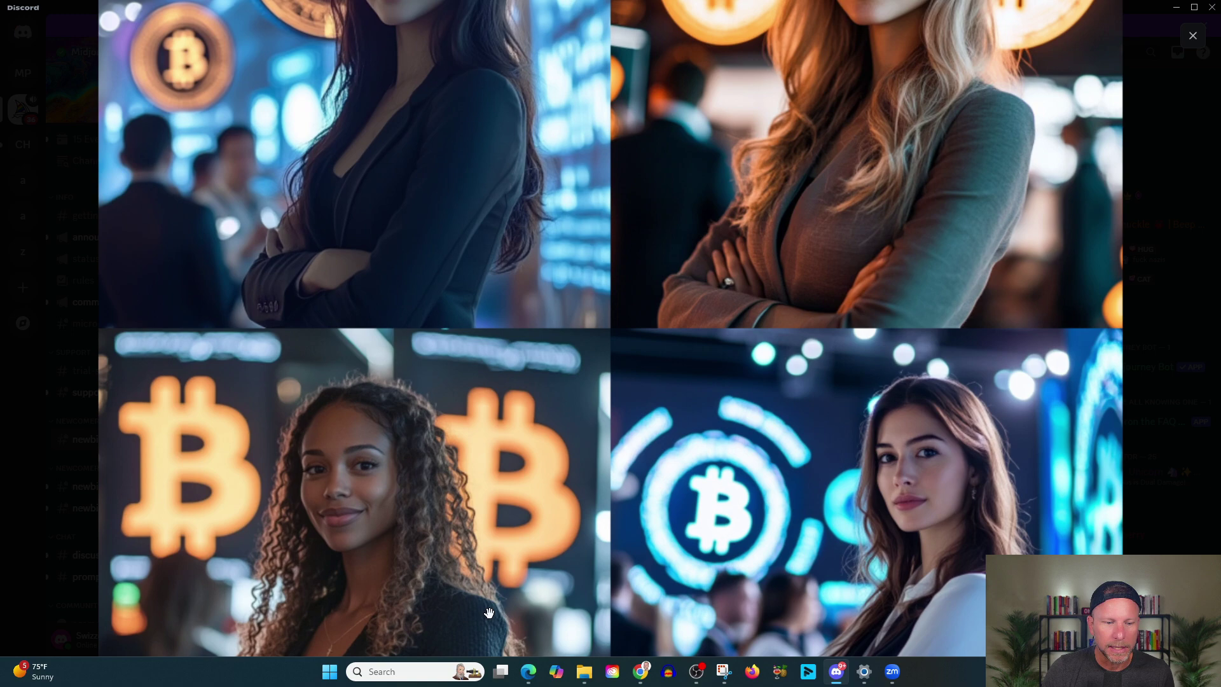
{"action": "left_click_drag", "start_coordinate": [489, 559], "coordinate": [508, 188]}
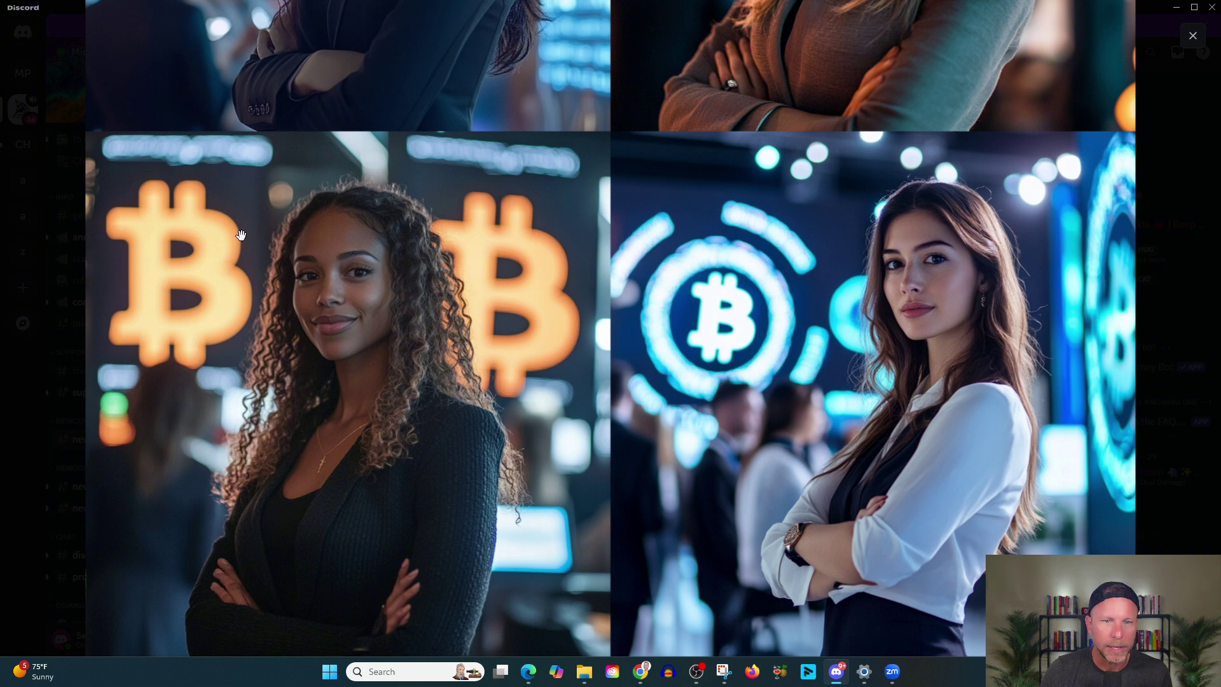
{"action": "left_click_drag", "start_coordinate": [287, 228], "coordinate": [305, 507]}
{"action": "left_click_drag", "start_coordinate": [317, 269], "coordinate": [295, 330]}
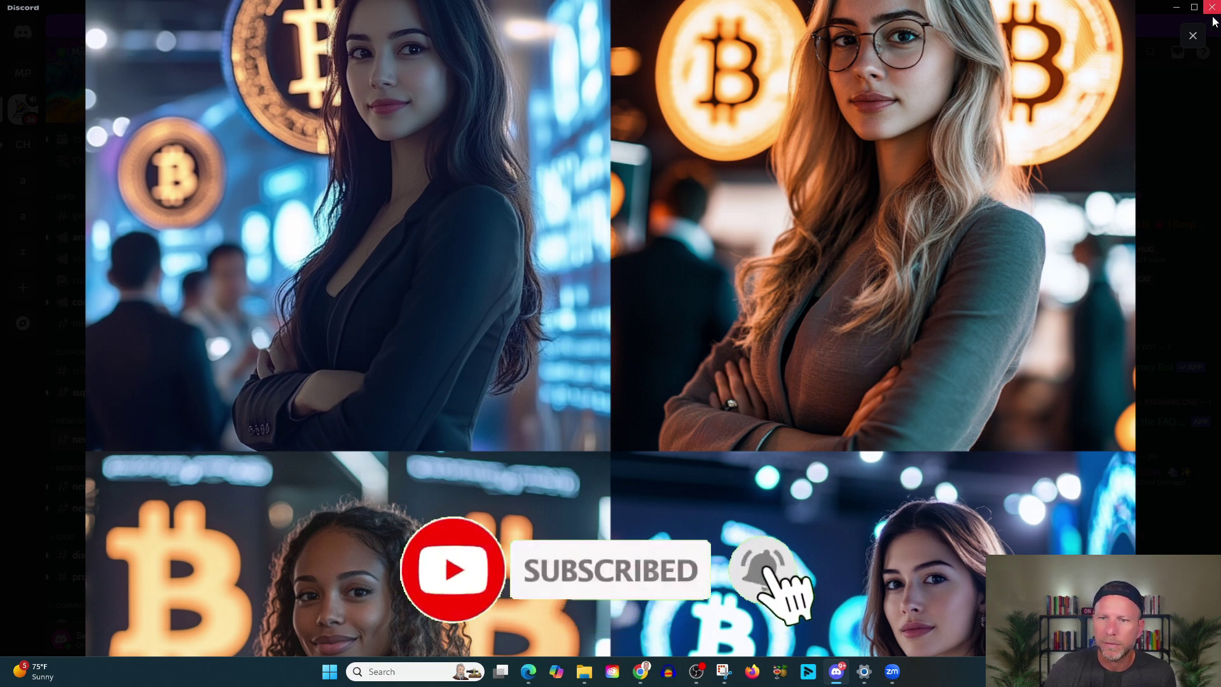
{"action": "left_click", "coordinate": [1194, 36]}
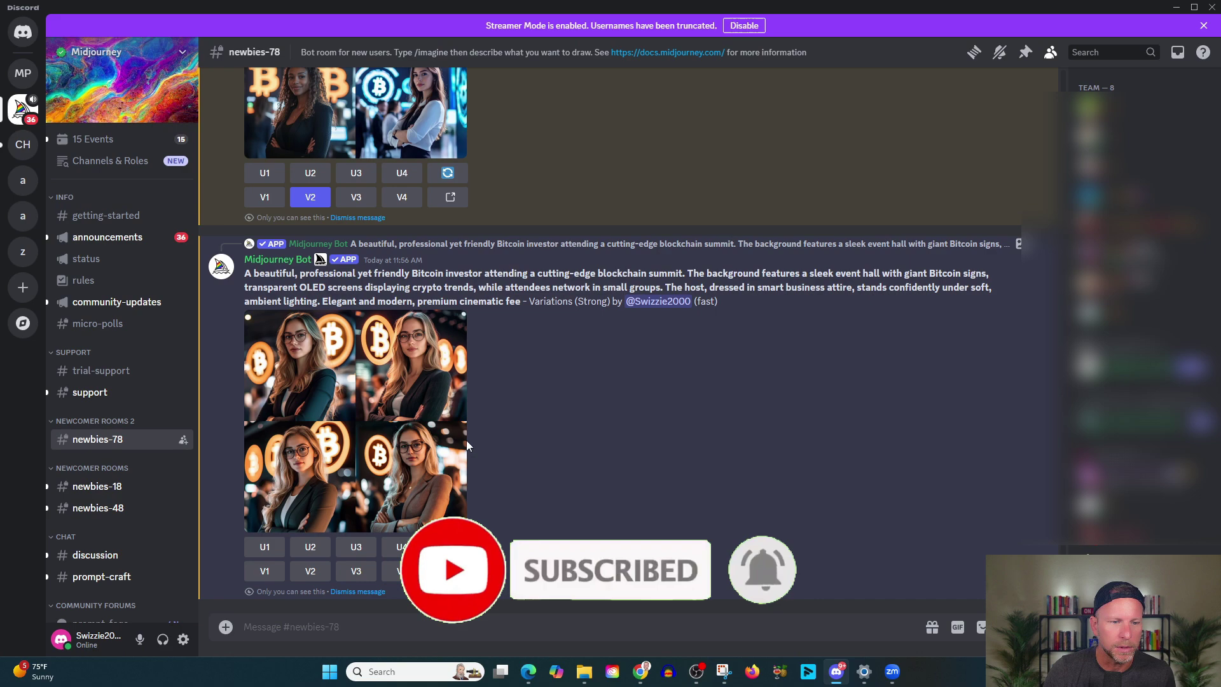
{"action": "left_click", "coordinate": [383, 413]}
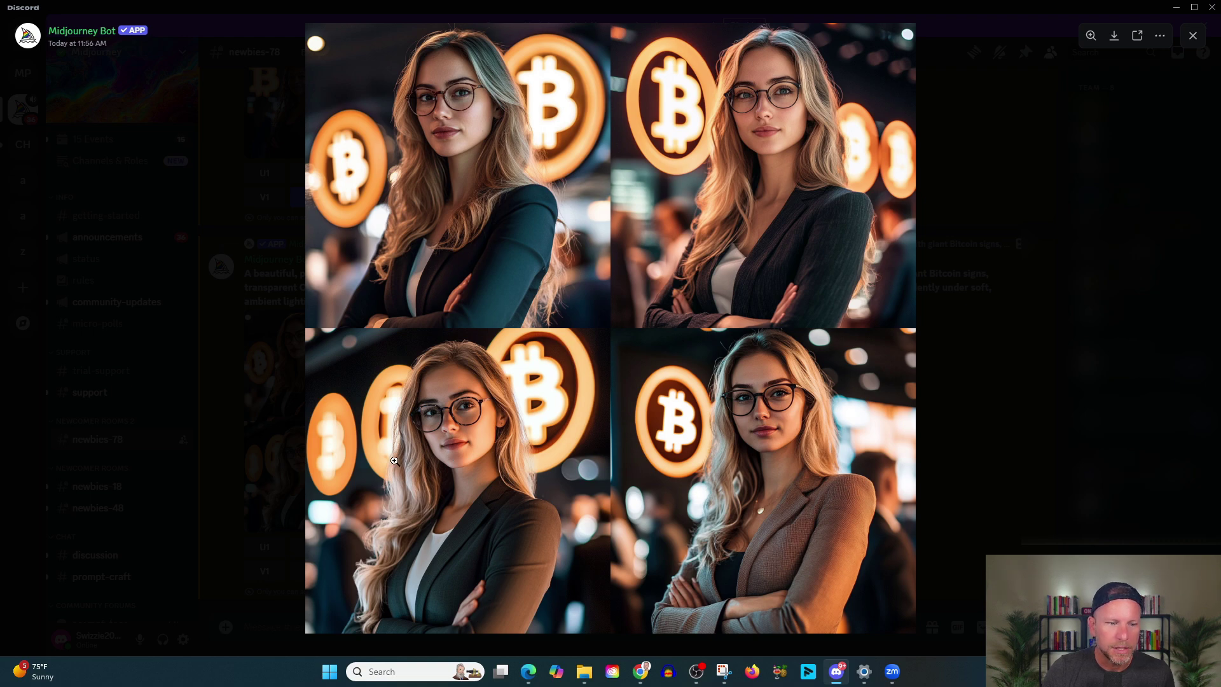
{"action": "left_click", "coordinate": [1194, 35]}
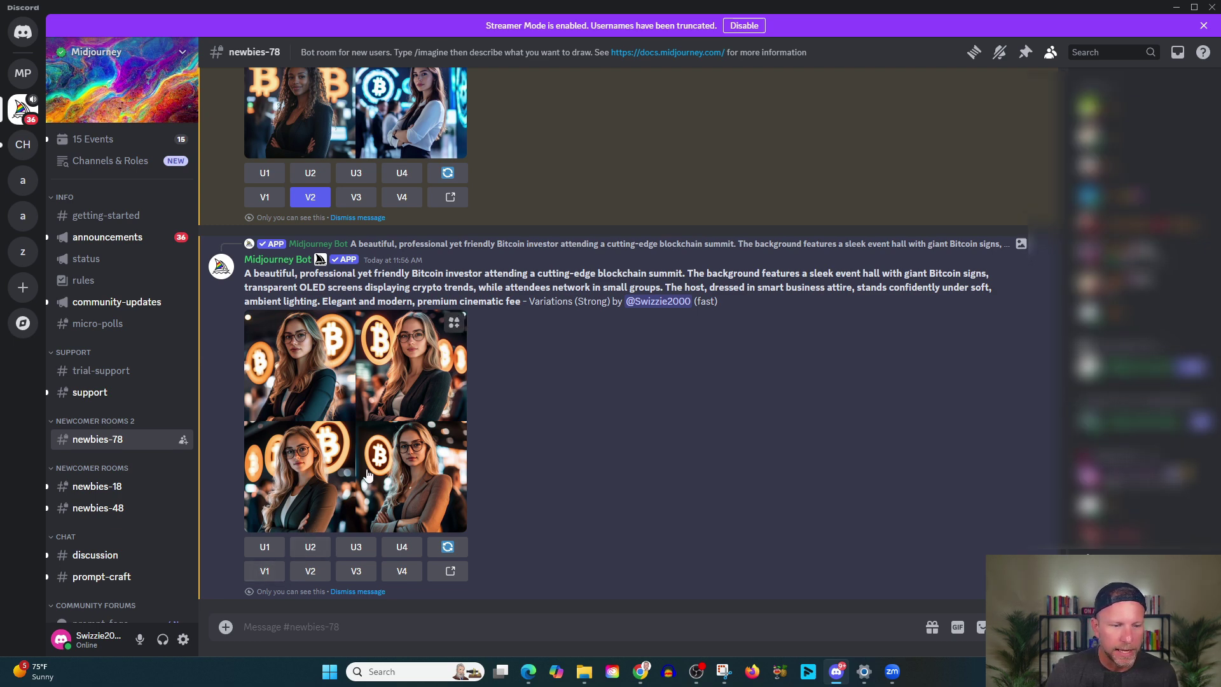
Upscale variation 3 and save the upscaled image as a PNG in Downloads
{"action": "left_click", "coordinate": [355, 548]}
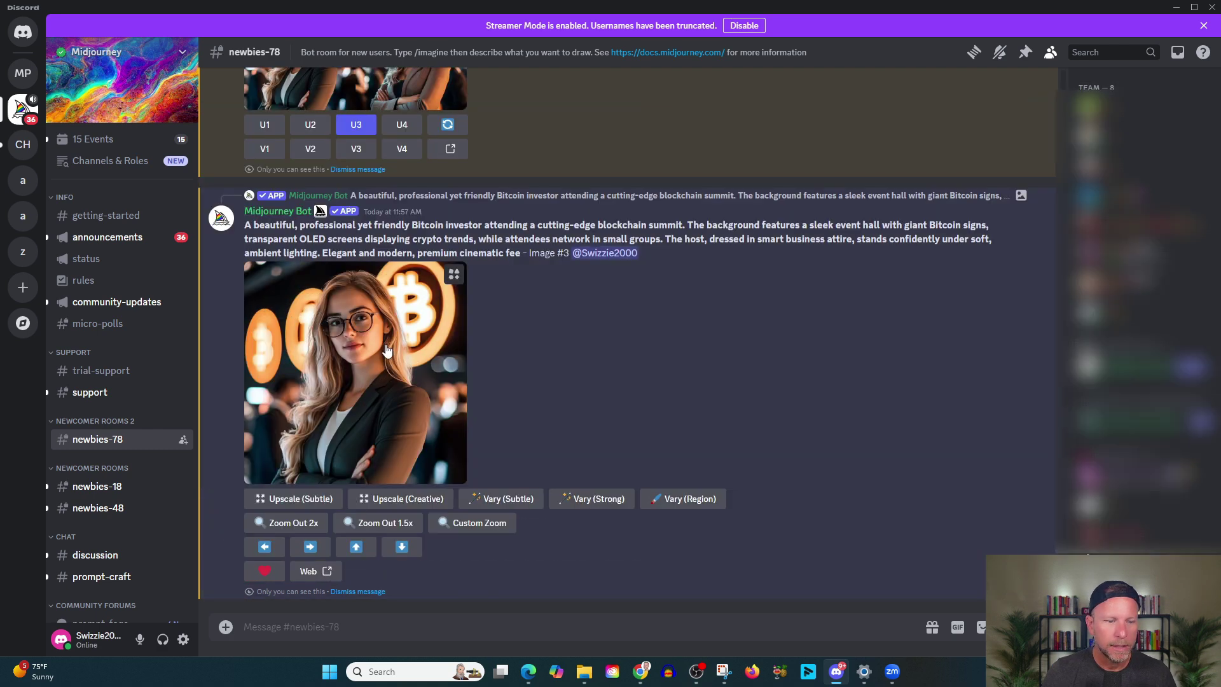
{"action": "left_click", "coordinate": [357, 346]}
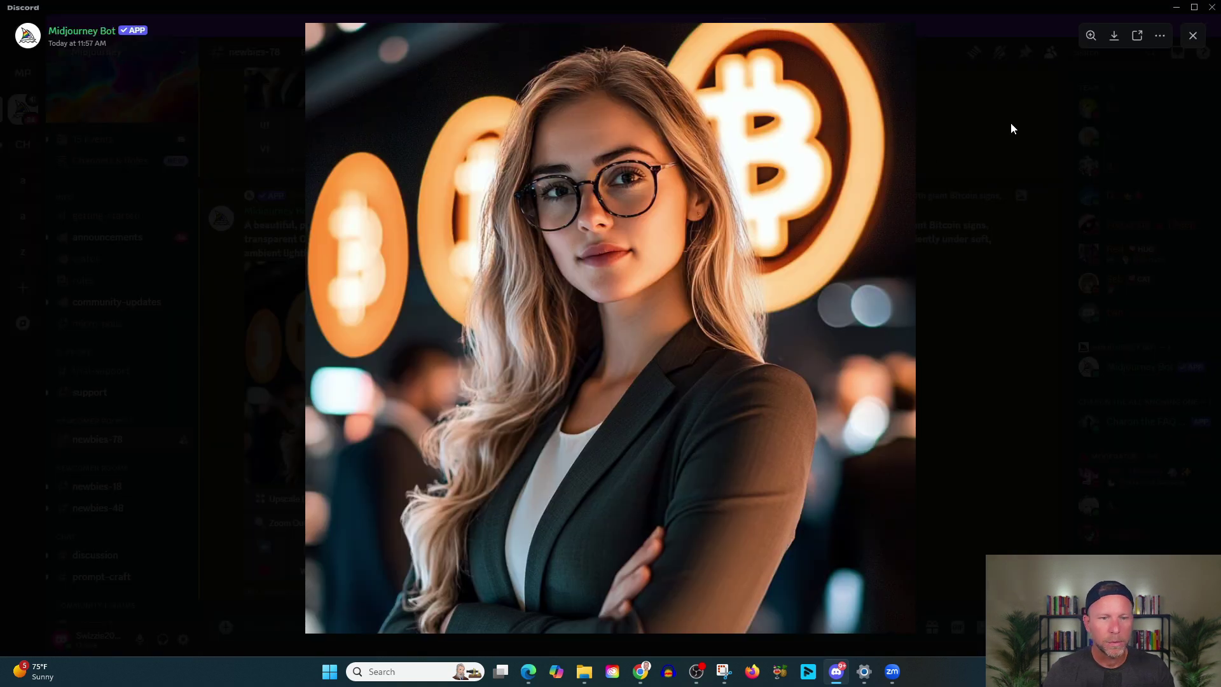
{"action": "left_click", "coordinate": [1115, 36]}
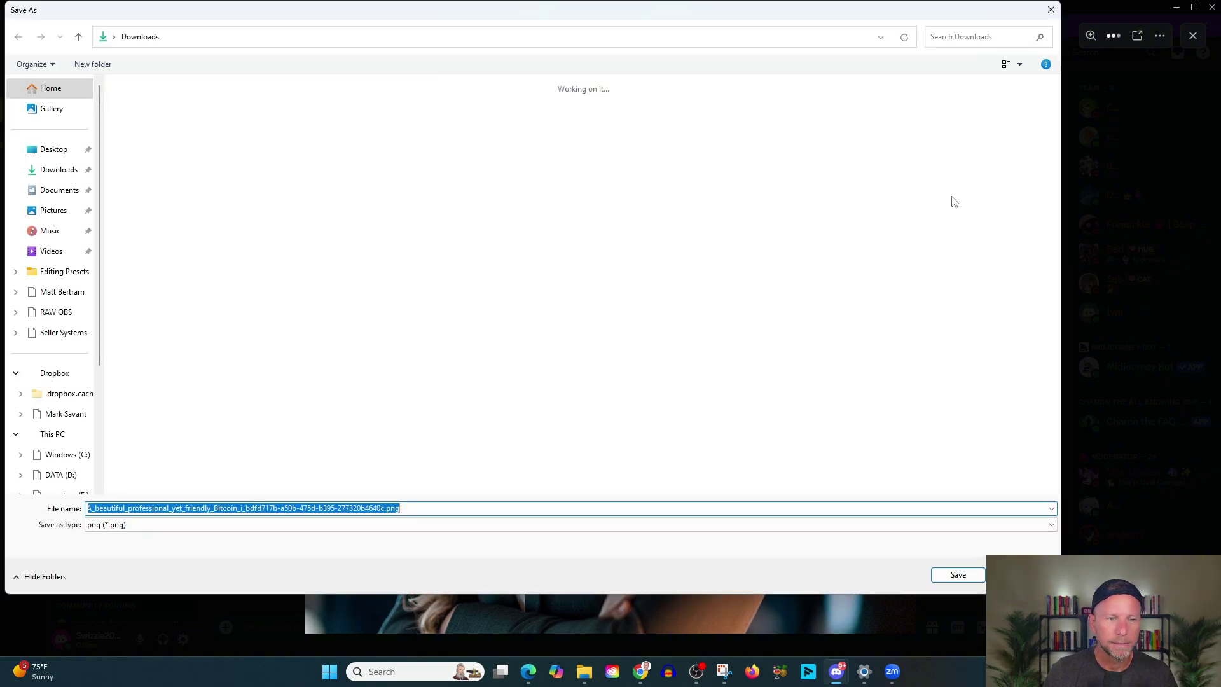
{"action": "key", "text": "Return"}
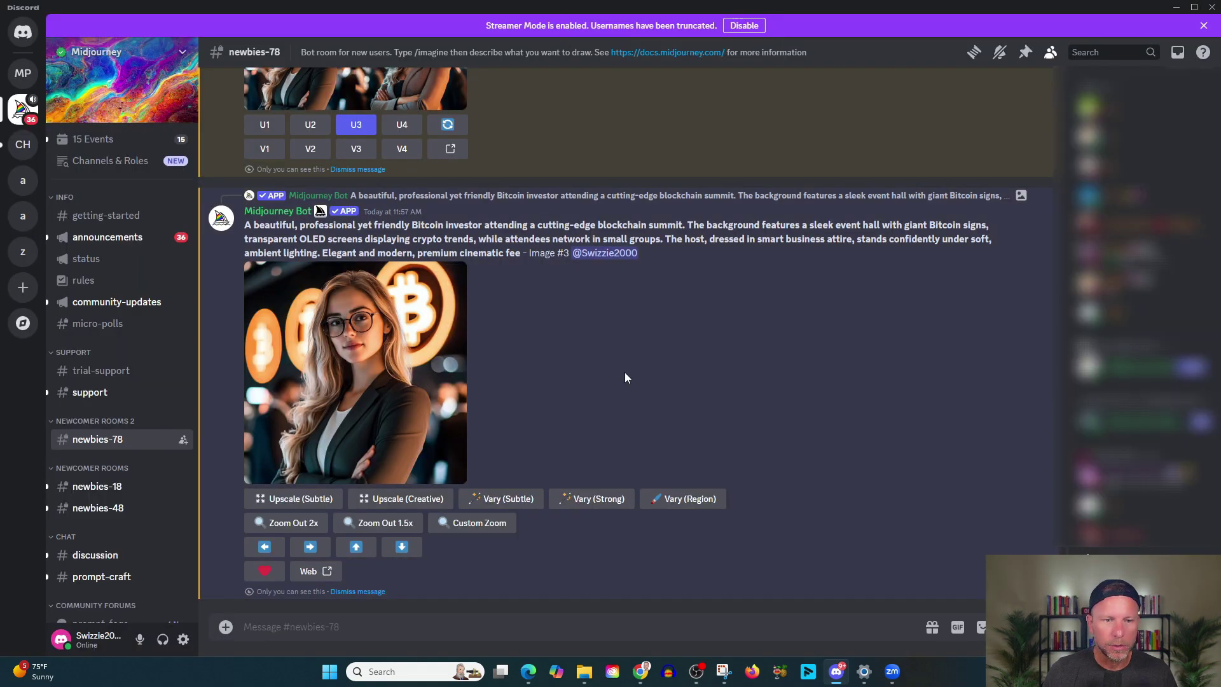
{"action": "key", "text": "Print"}
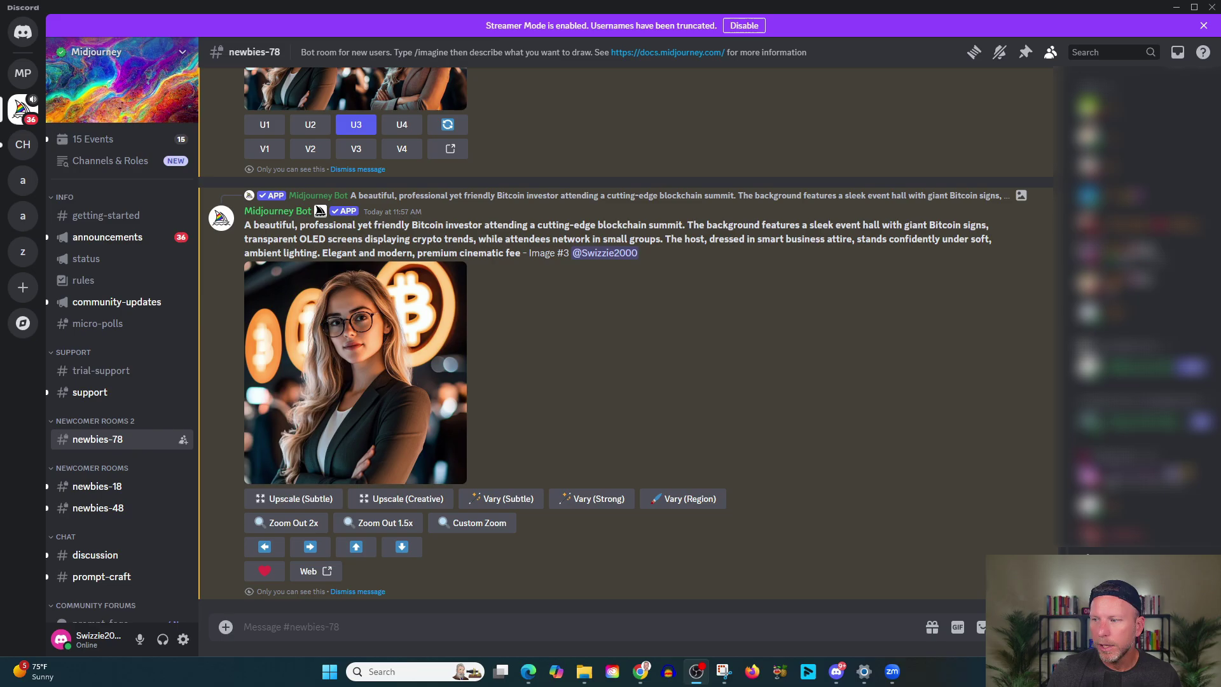